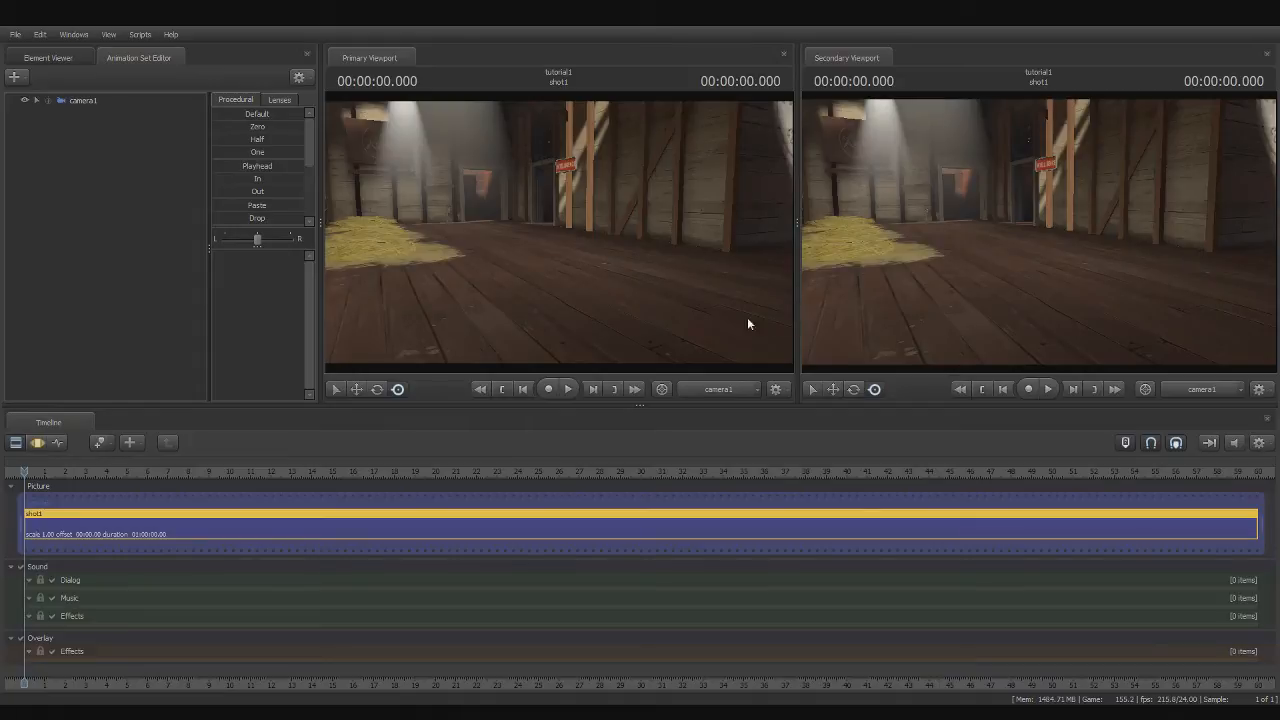
Switch the primary viewport from camera1 to the Work Camera and pull it back behind camera1
click(629, 323)
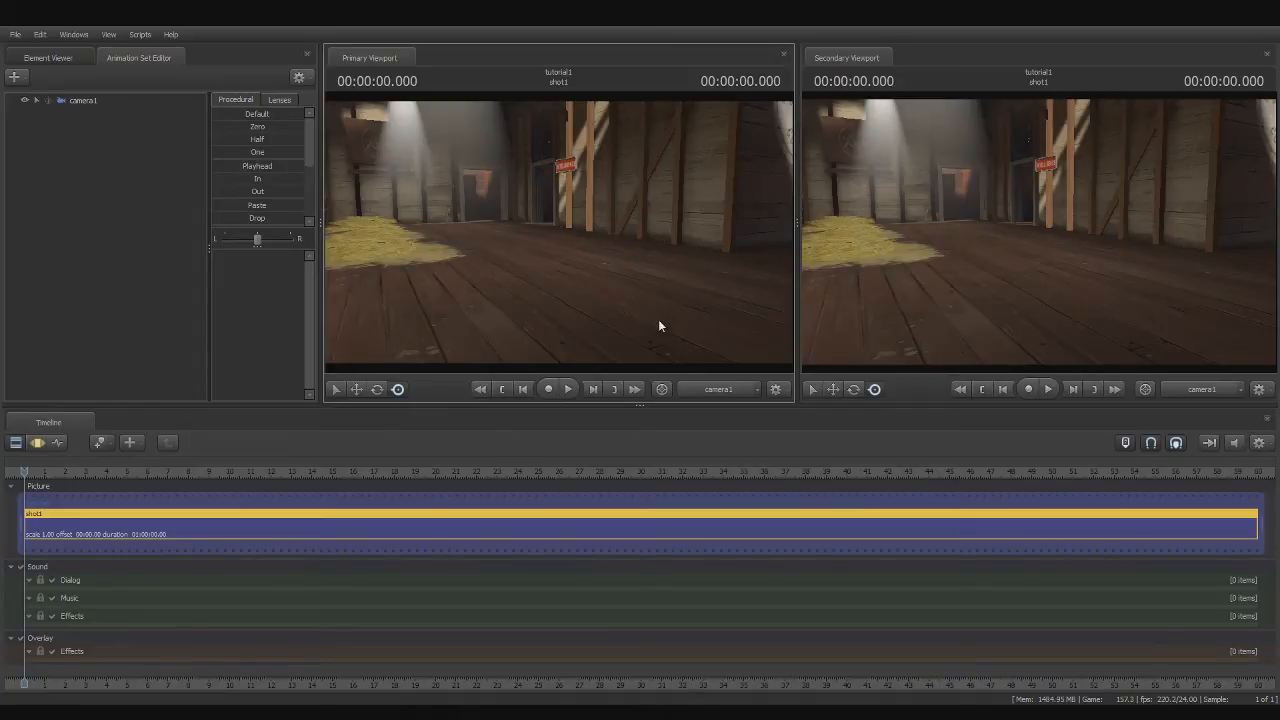
click(740, 389)
key(s)
drag(657, 261, 560, 237)
key(d)
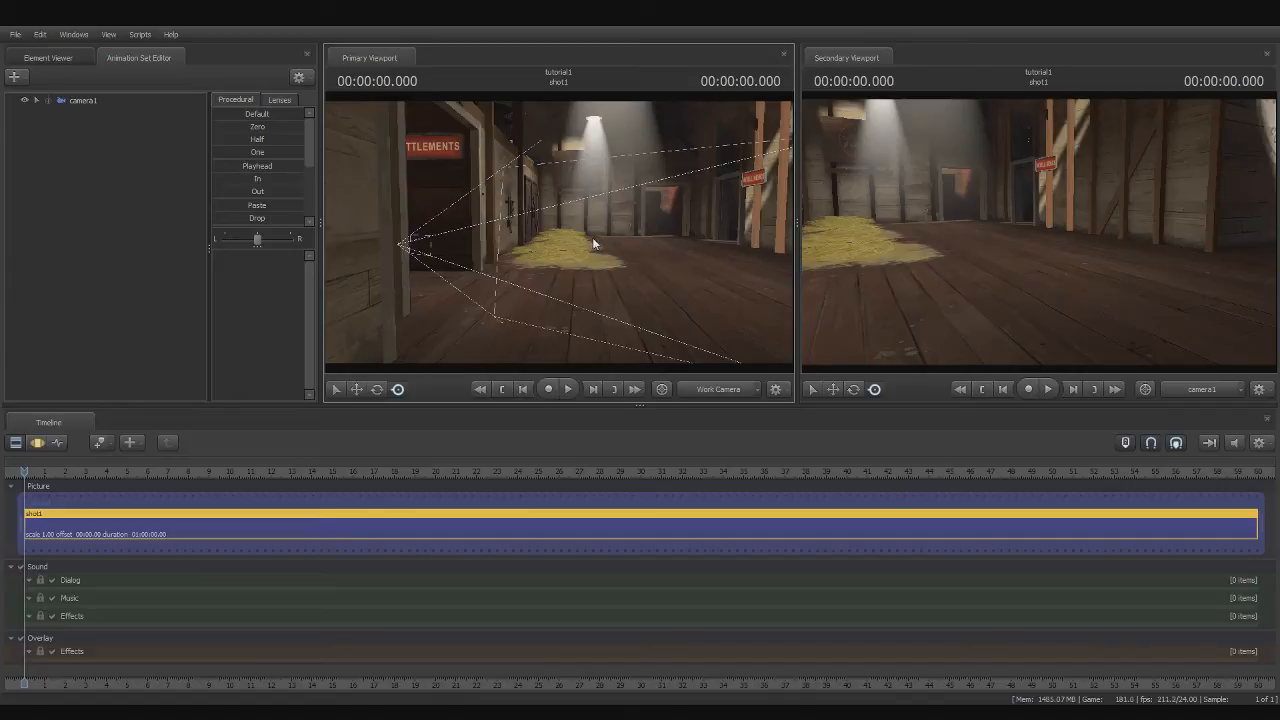
Fly the Work Camera around the barn to examine the room and camera1's view outline from different positions
drag(636, 248, 776, 263)
key(s)
key(s)
key(w)
key(a)
key(w)
drag(677, 240, 769, 236)
key(w)
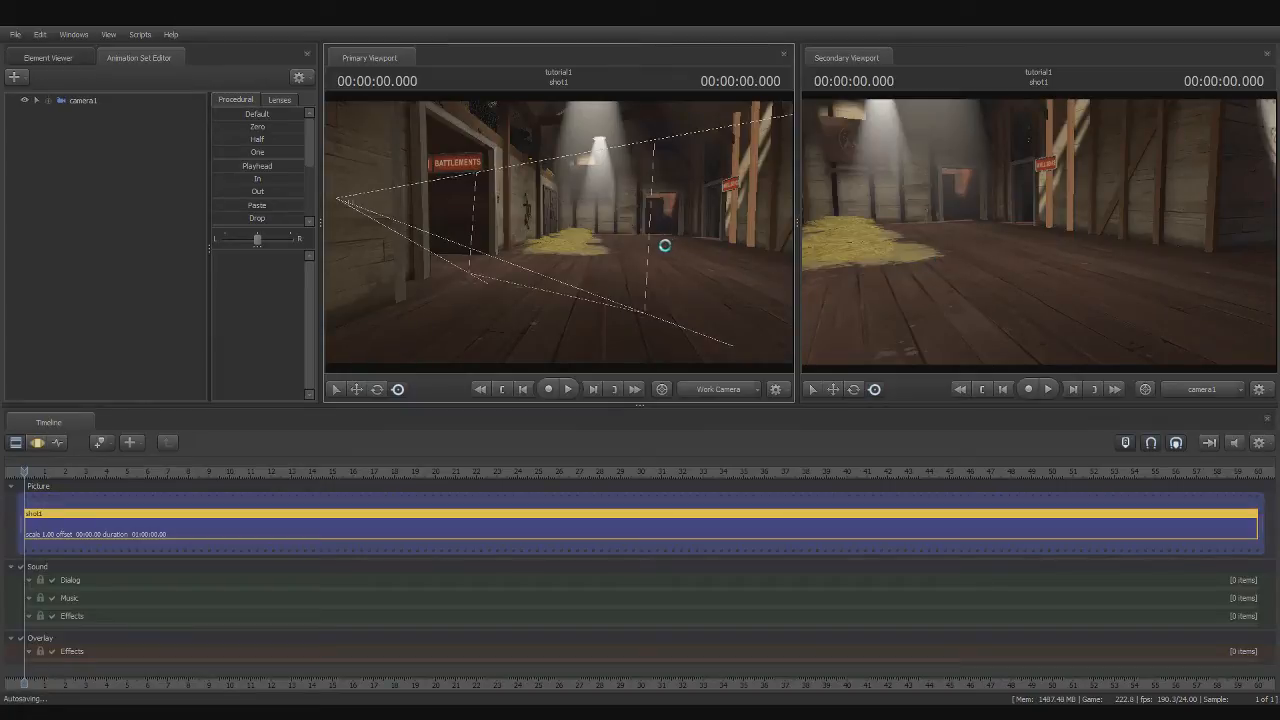
drag(656, 246, 559, 232)
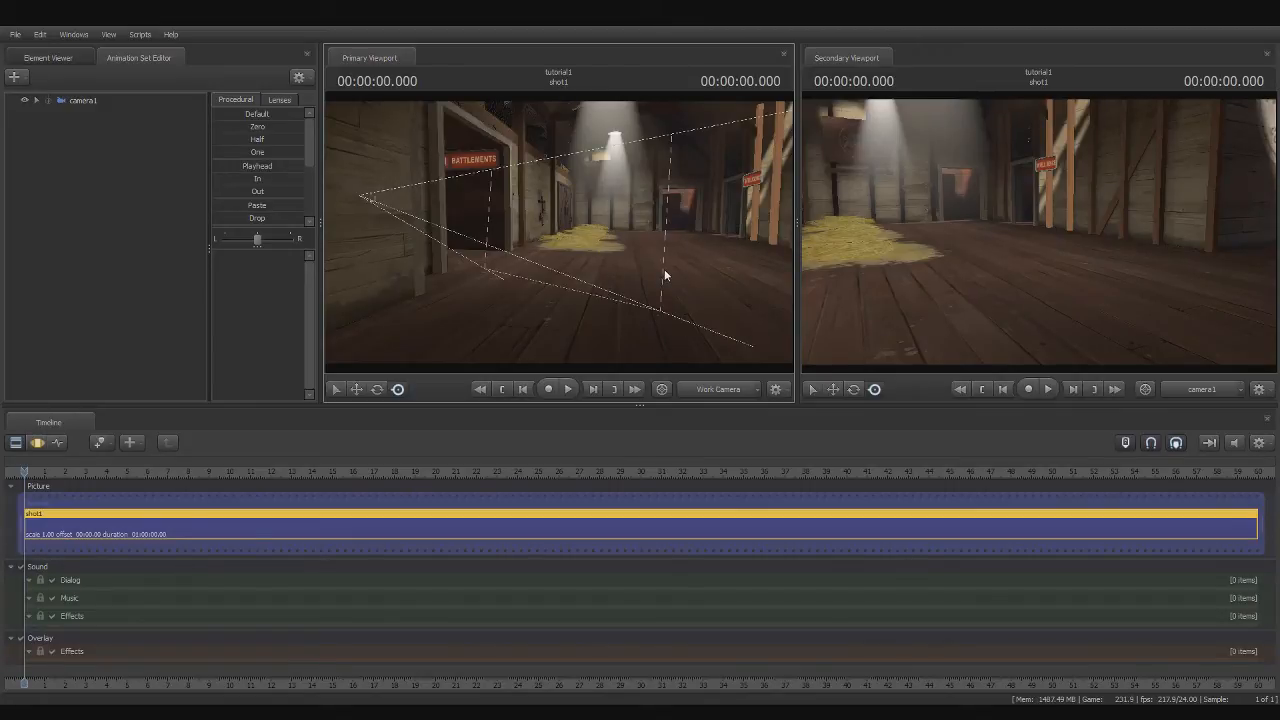
drag(660, 267, 452, 240)
drag(631, 265, 622, 270)
drag(766, 274, 790, 270)
drag(580, 250, 561, 226)
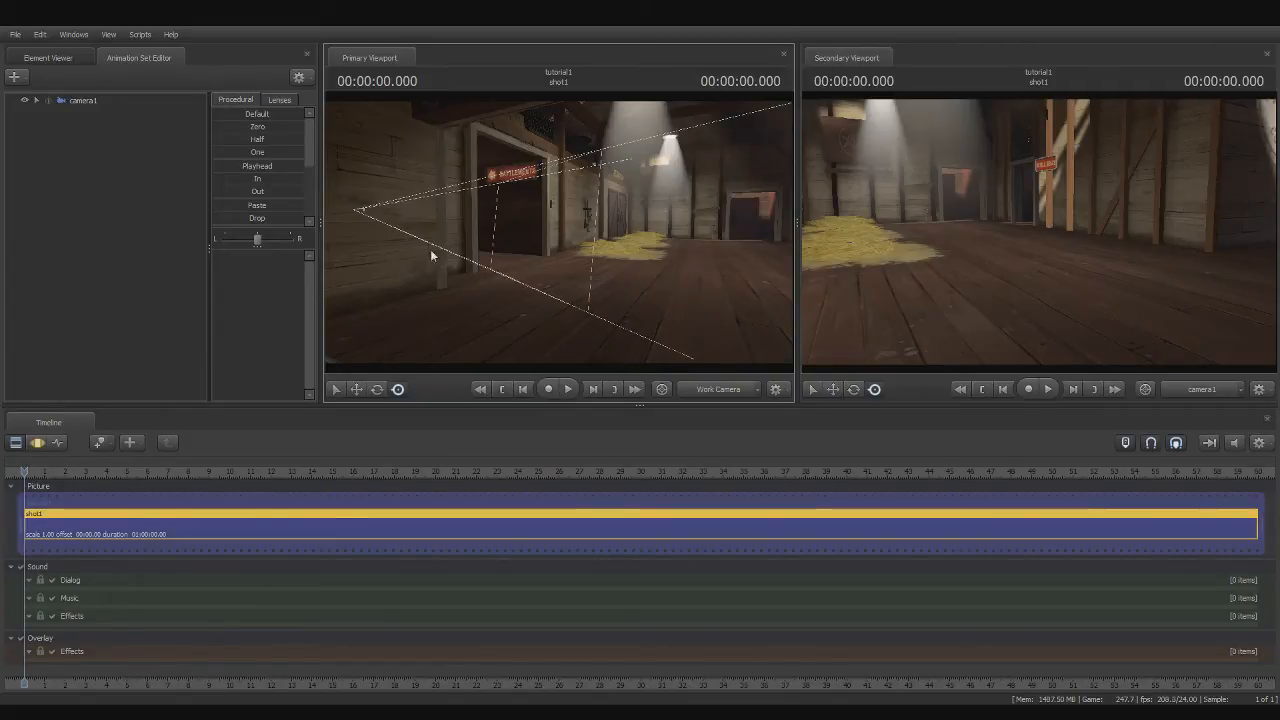
drag(688, 220, 559, 237)
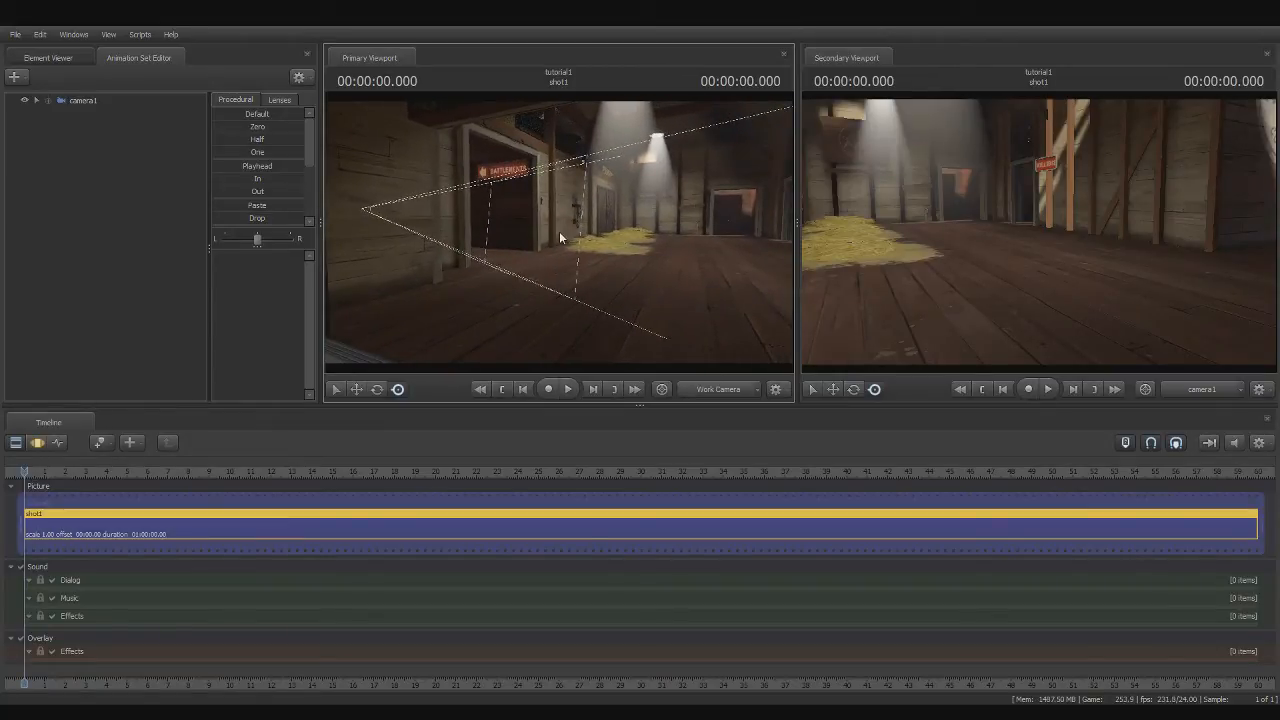
drag(614, 271, 610, 268)
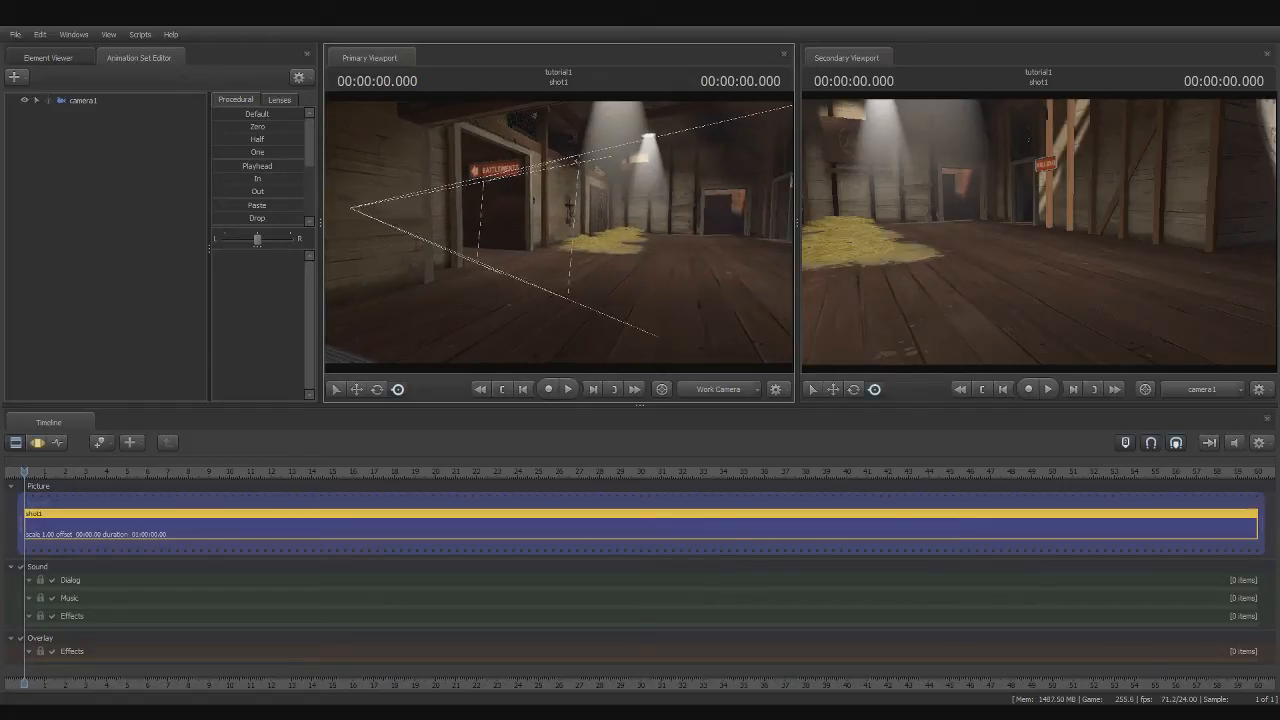
drag(525, 256, 532, 172)
drag(607, 236, 576, 236)
drag(654, 282, 634, 282)
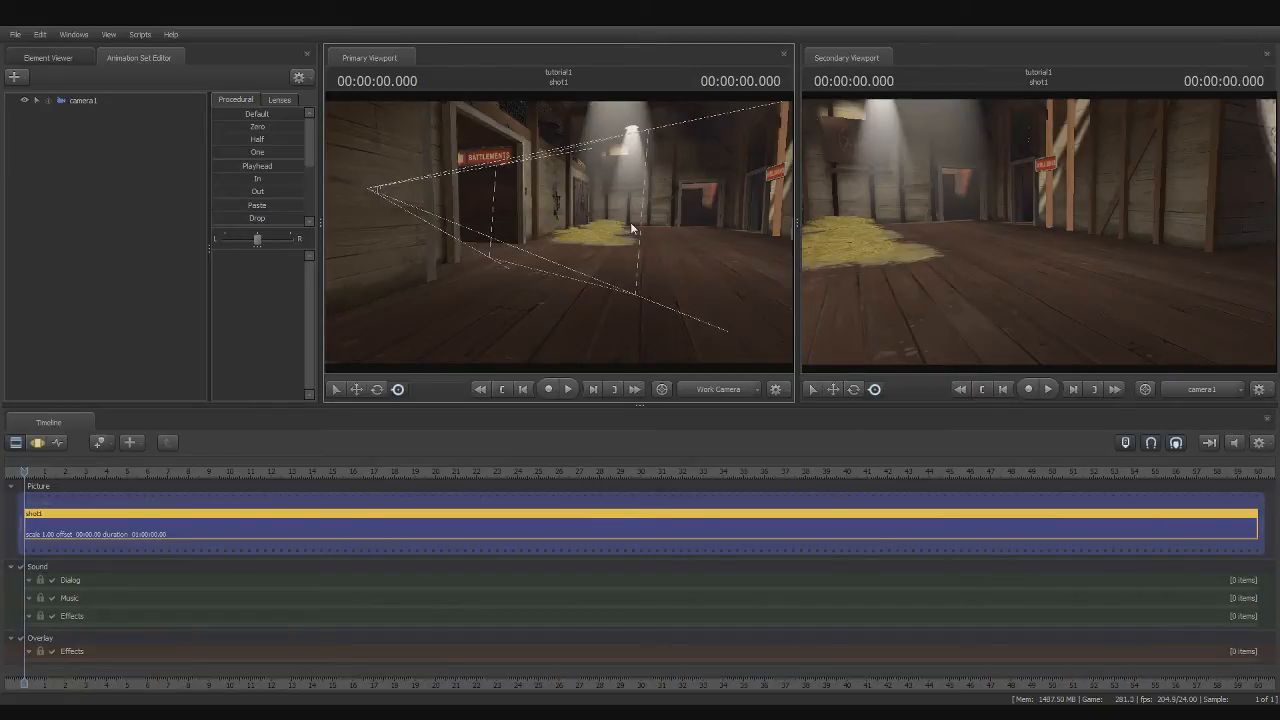
drag(560, 236, 478, 269)
key(w)
key(w)
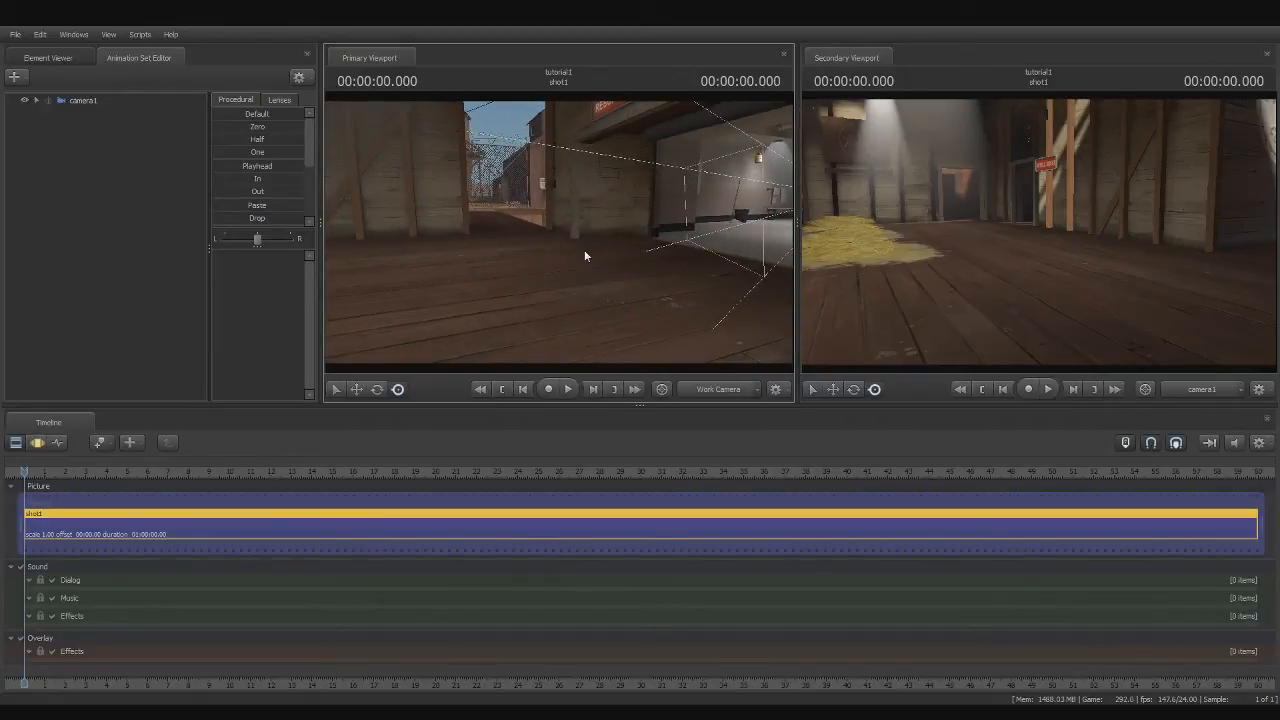
key(d)
drag(591, 229, 557, 237)
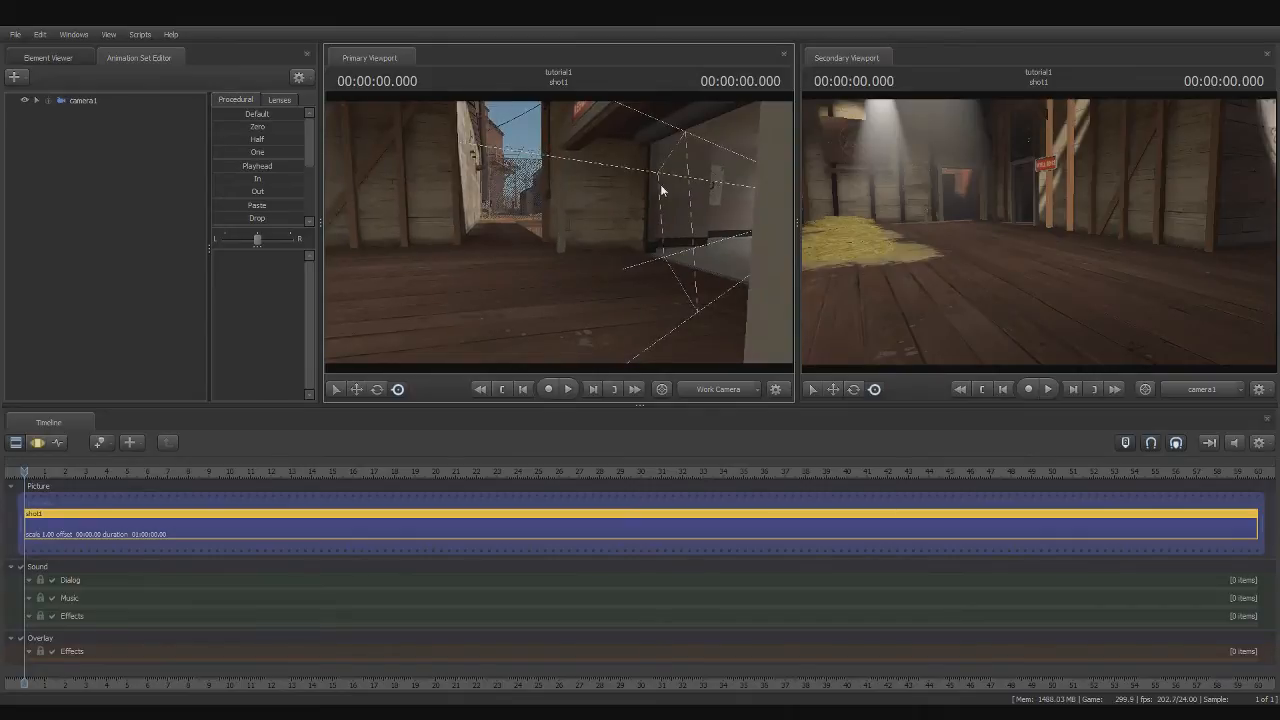
drag(637, 257, 625, 258)
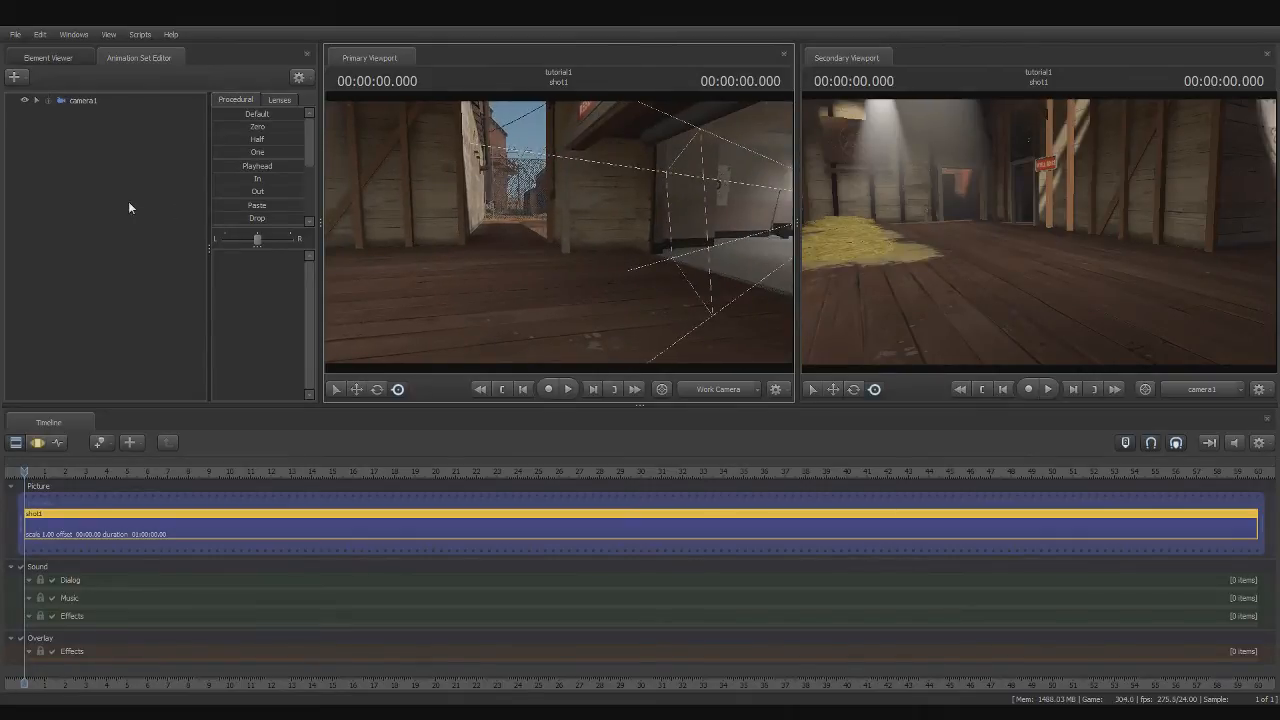
drag(685, 231, 566, 236)
drag(666, 238, 581, 208)
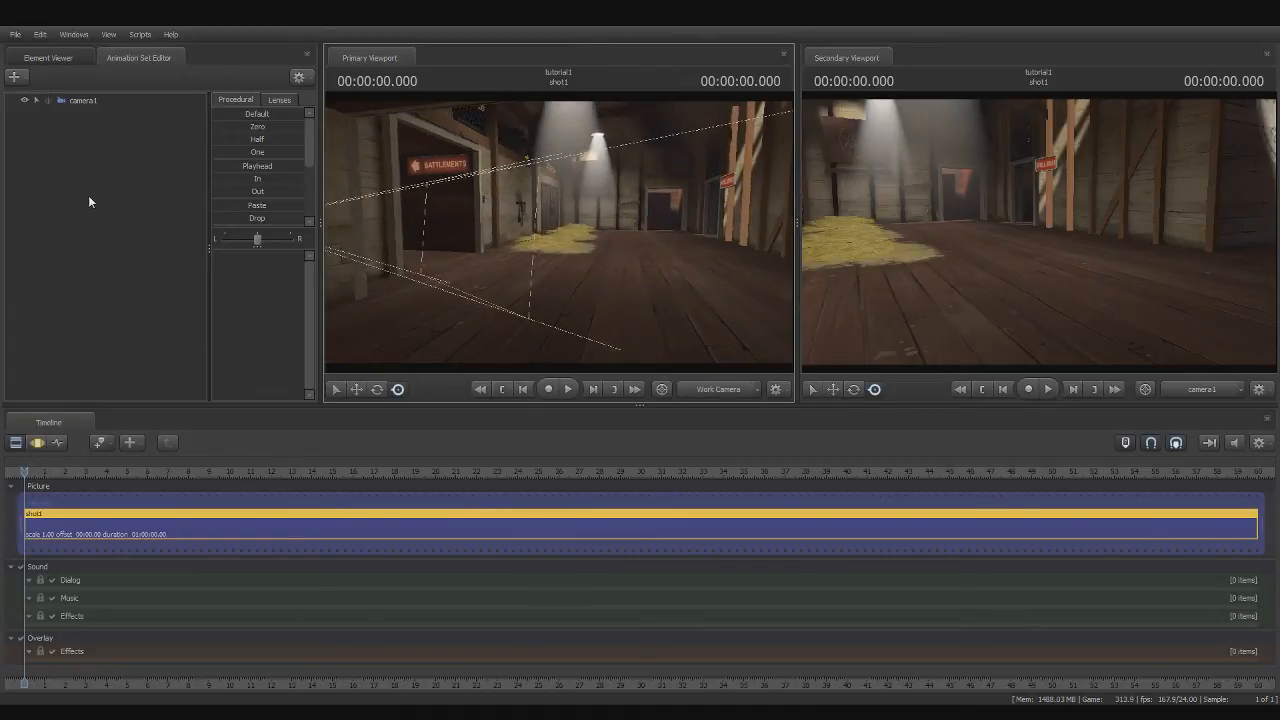
Look through the session's element tree in the Element Viewer, and return to the Animation Set Editor
click(82, 59)
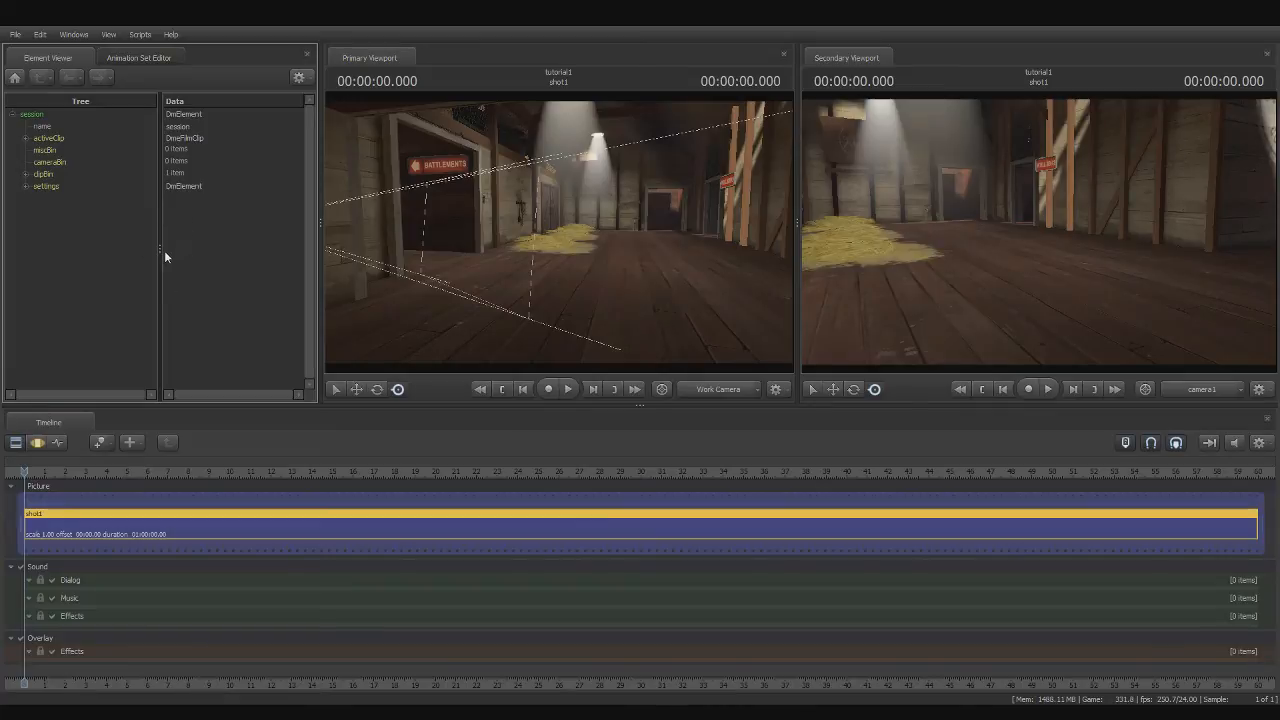
click(156, 58)
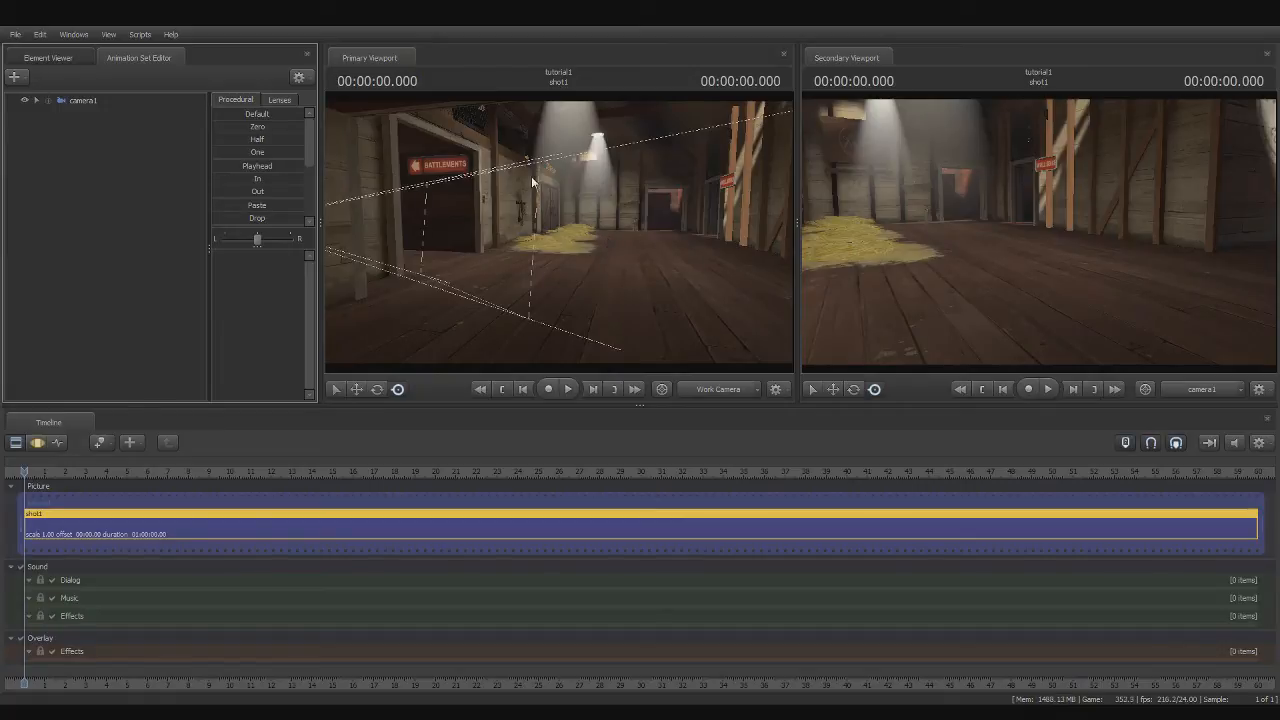
Add the scout model to shot1 as a new animation set
mouse_move(655, 259)
mouse_down()
mouse_move(633, 255)
mouse_move(668, 255)
mouse_up()
key(a)
key(a)
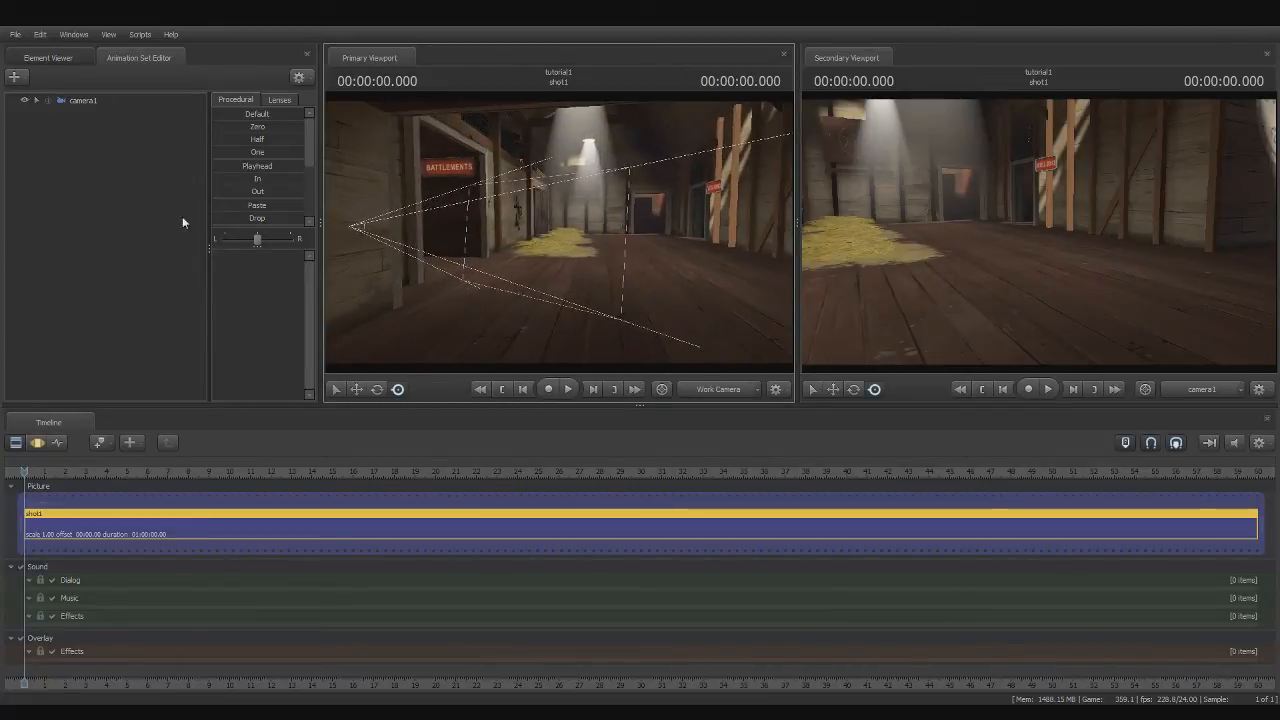
click(104, 161)
right_click(167, 187)
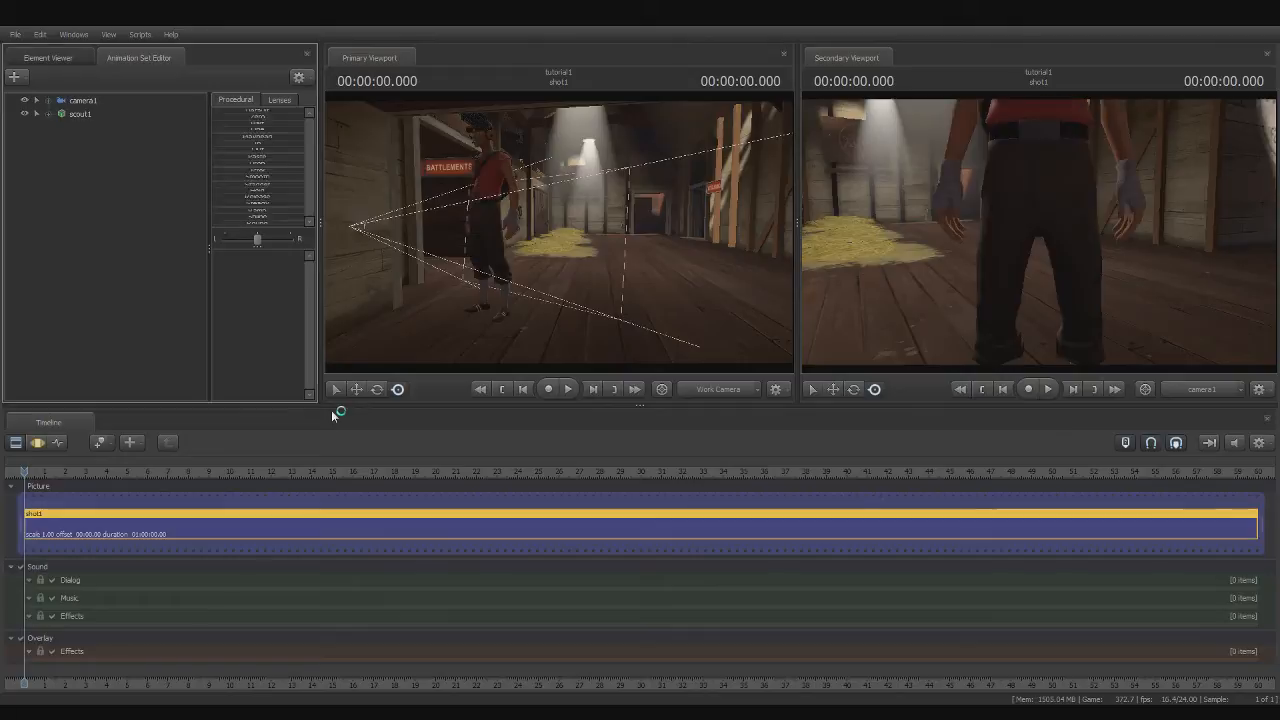
Select the scout1 animation set and switch the timeline to the Motion Editor to show its bone controls
click(90, 115)
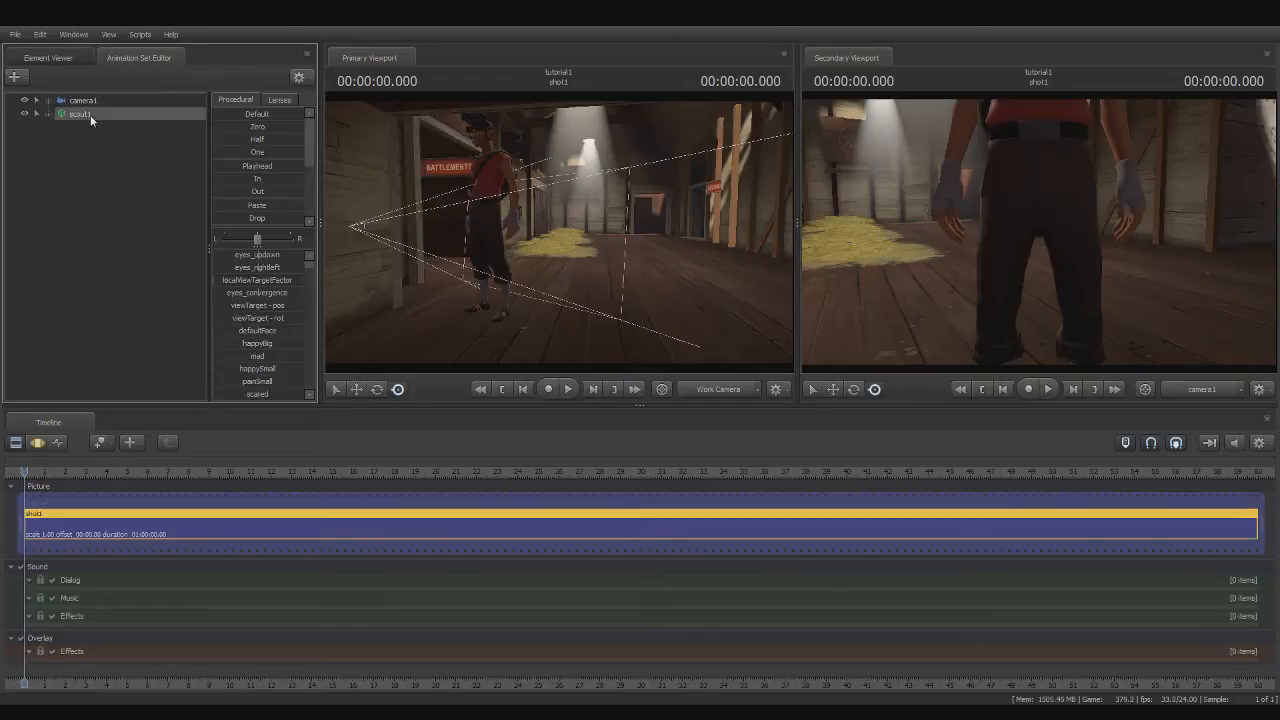
drag(500, 250, 450, 268)
key(s)
key(d)
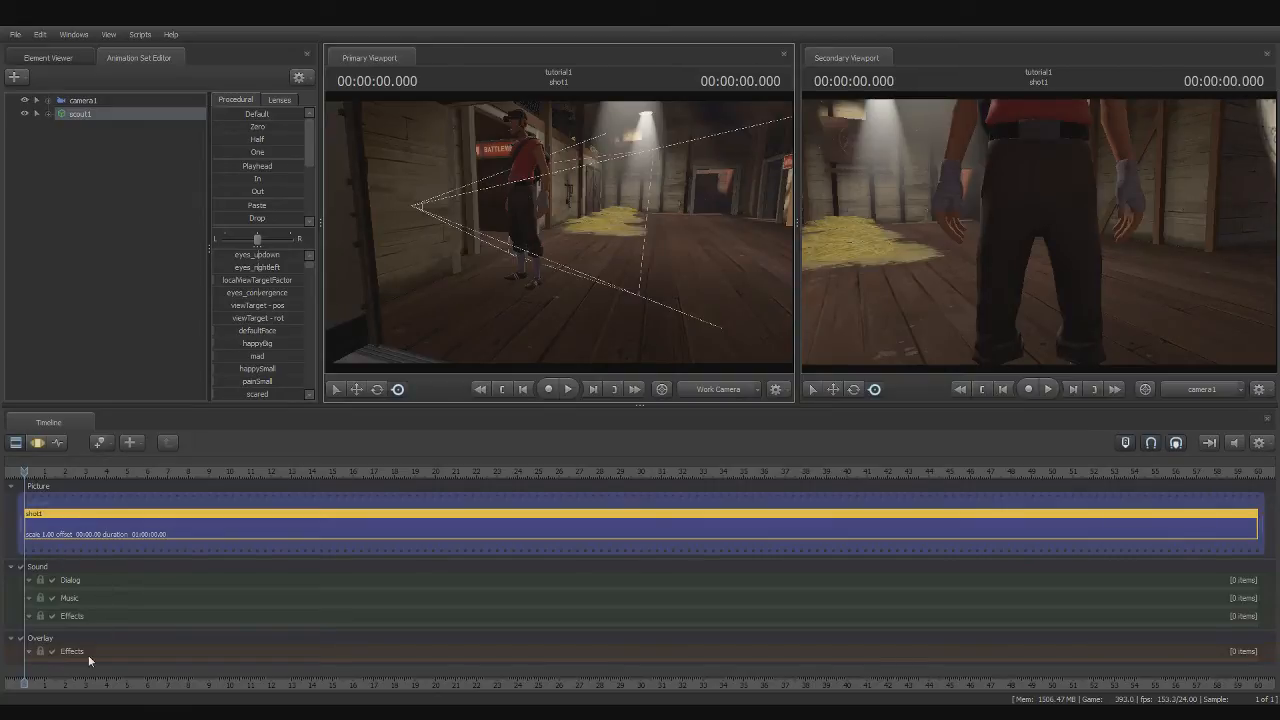
click(38, 444)
mouse_move(570, 240)
mouse_down()
mouse_move(557, 224)
mouse_move(560, 236)
mouse_up()
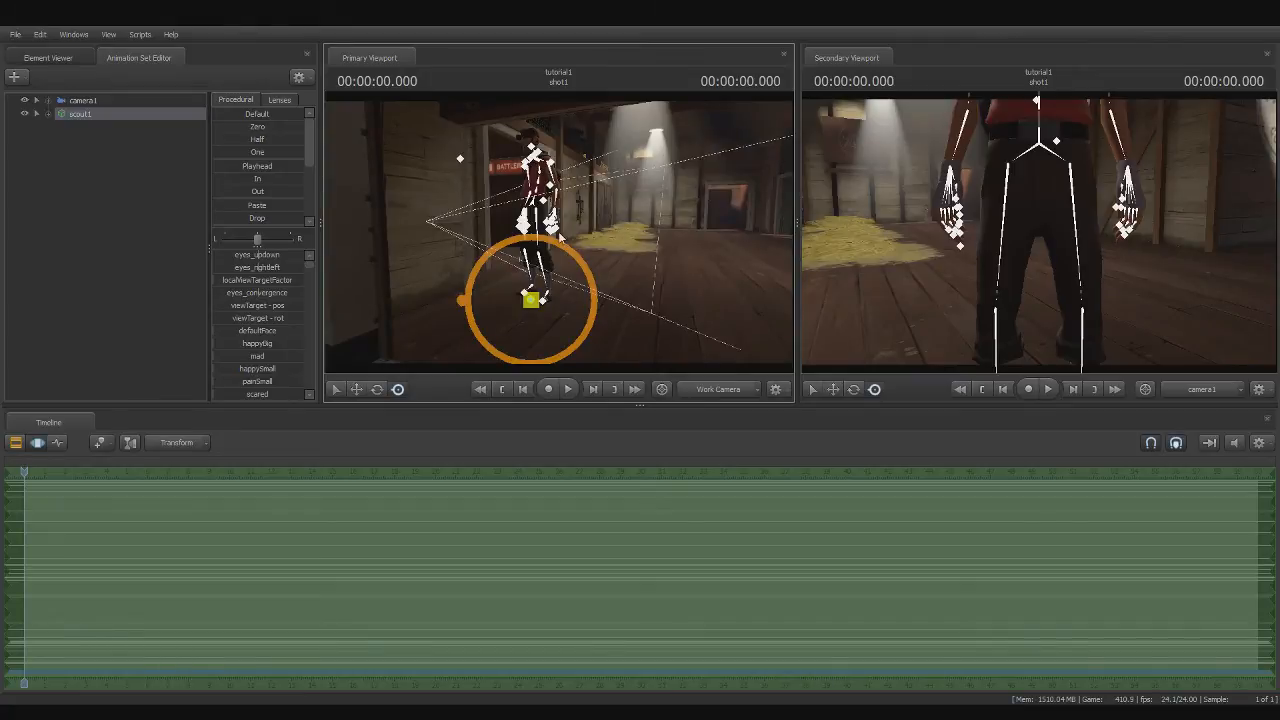
Reselect scout1, activate the Select tool in place of the current manipulator, and clear the selection
click(634, 253)
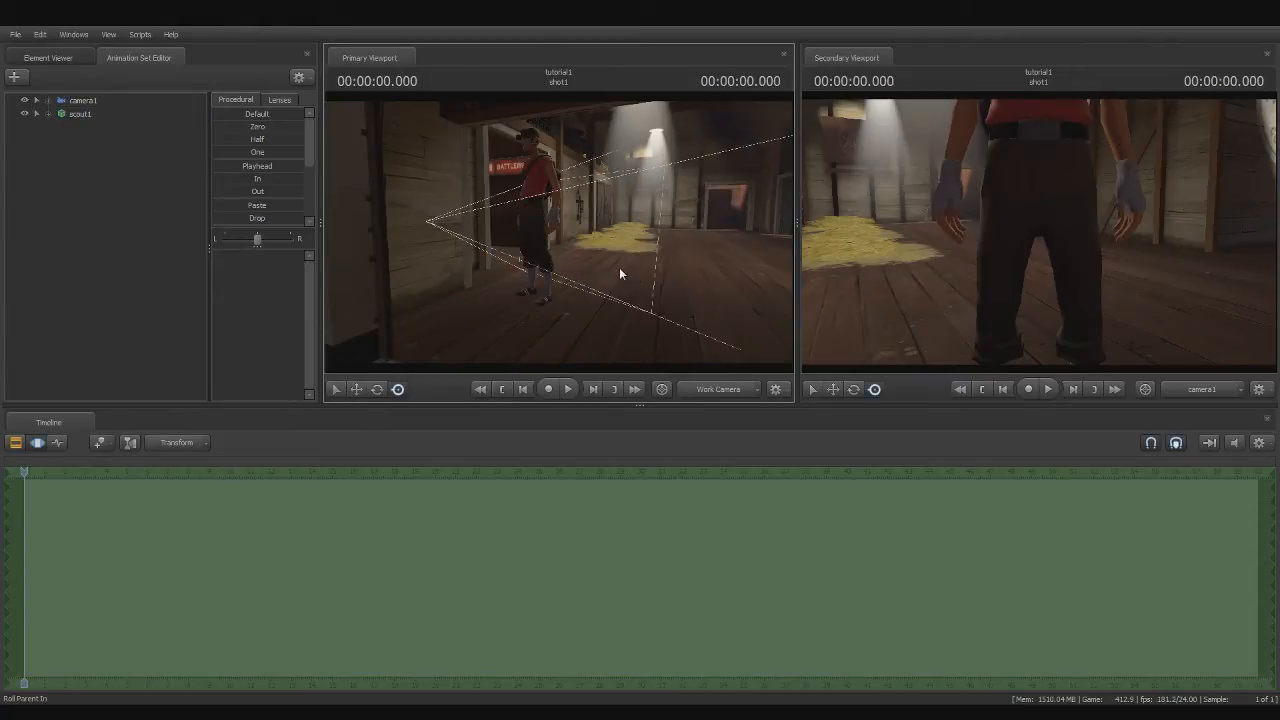
drag(614, 260, 614, 260)
click(80, 114)
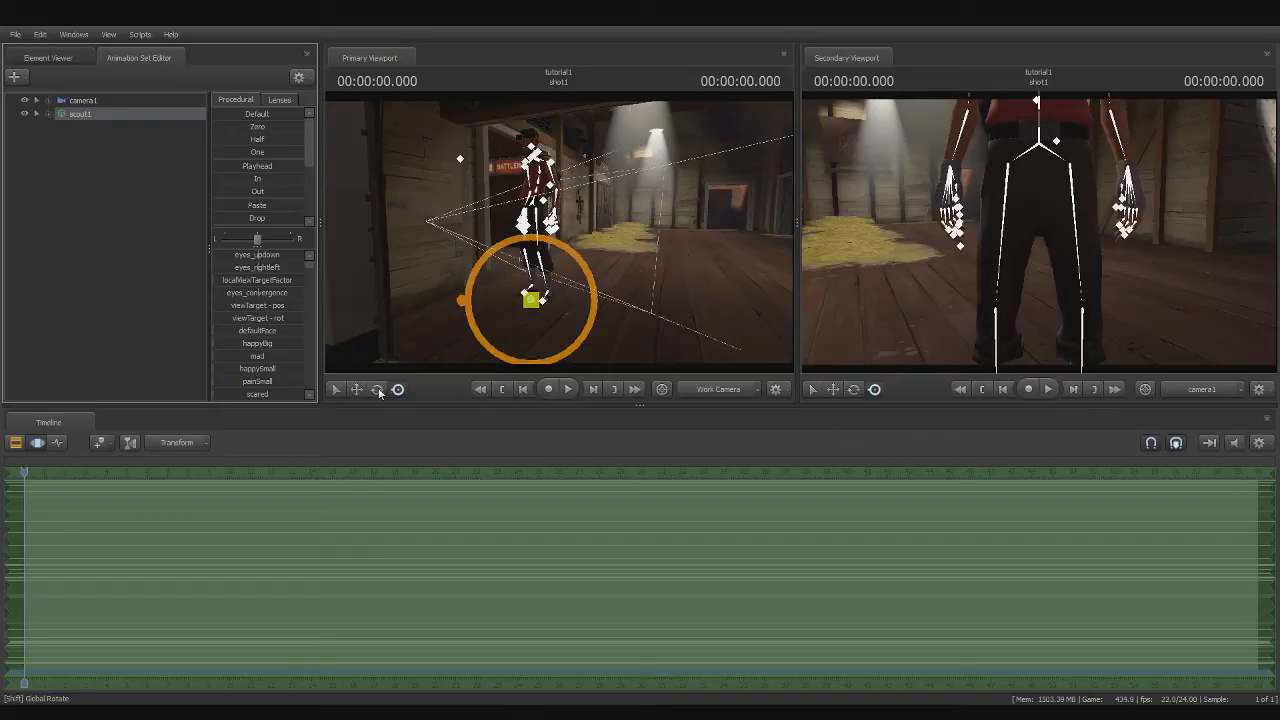
click(338, 390)
drag(630, 260, 631, 262)
key(w)
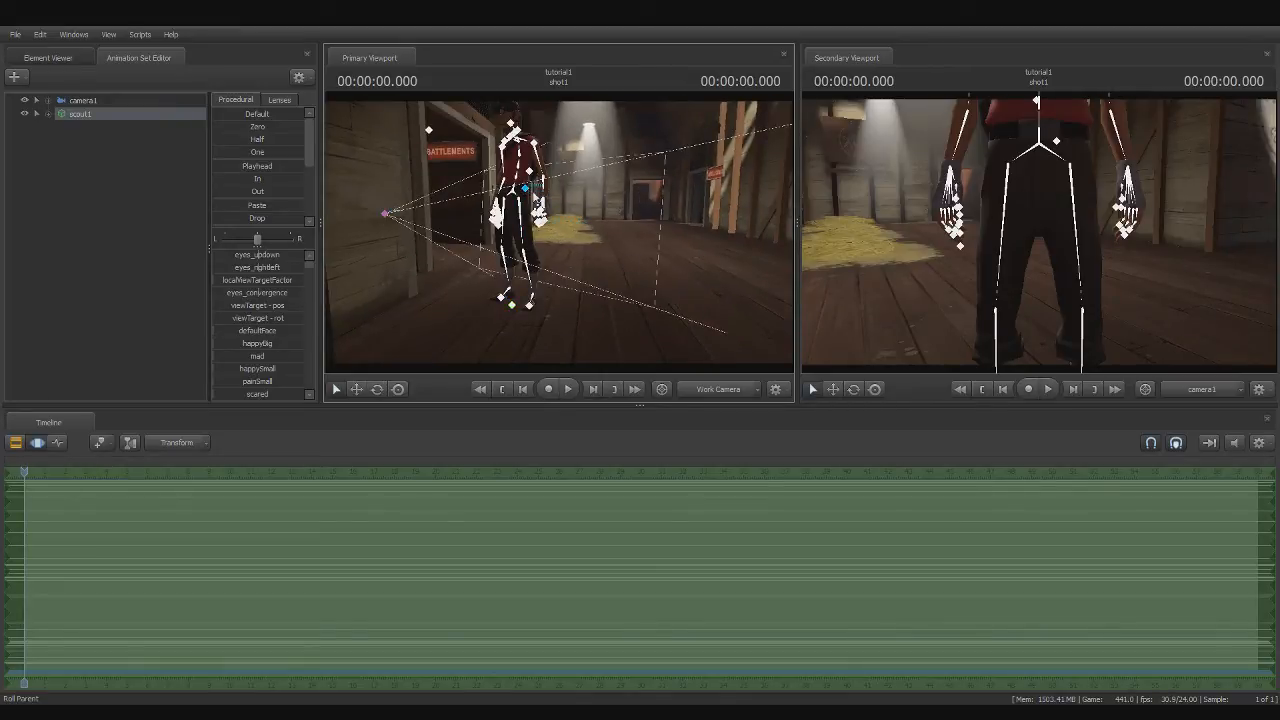
click(614, 255)
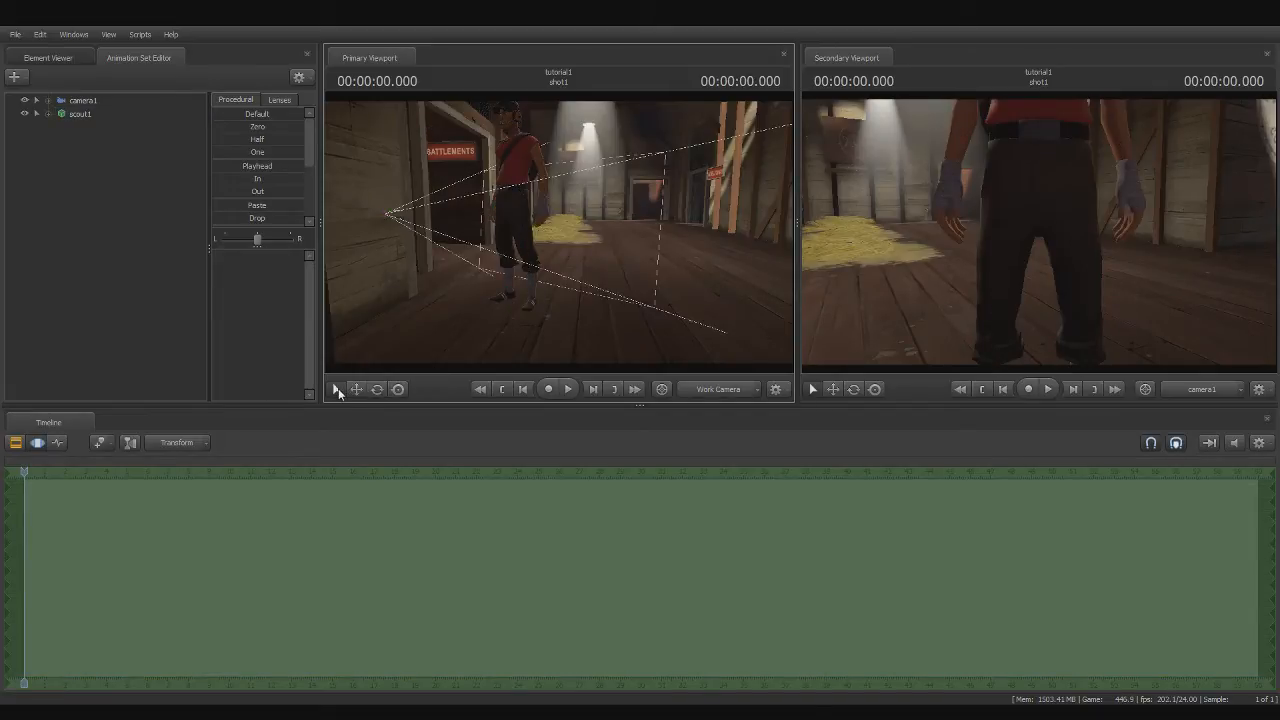
Select the scout's knee, foot and toe controls in the primary viewport, and clear the selection
key(ctrl)
drag(533, 322, 495, 310)
drag(559, 236, 580, 242)
key(ctrl)
mouse_move(589, 301)
mouse_down()
mouse_move(660, 240)
mouse_move(592, 310)
mouse_move(624, 231)
mouse_move(574, 299)
mouse_move(520, 275)
mouse_move(609, 313)
mouse_up()
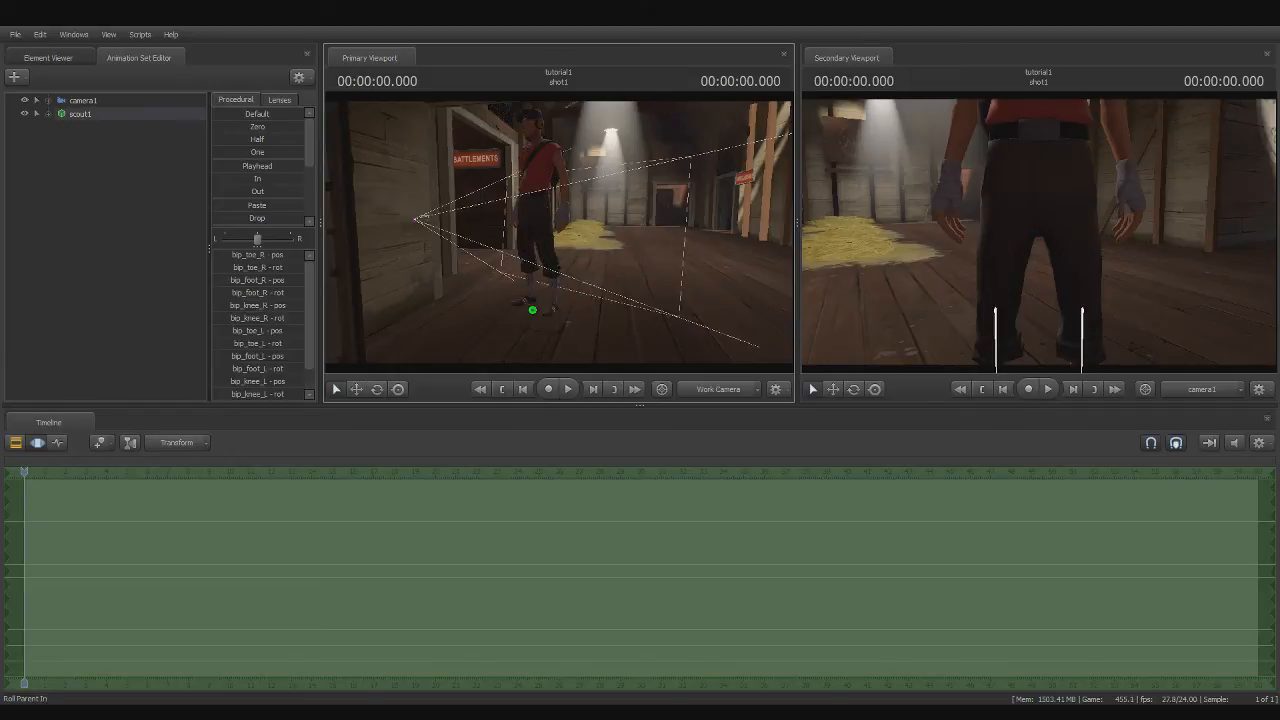
ctrl+click(595, 254)
Select the scout's rootTransform control in the primary viewport and activate the Move tool
key(ctrl)
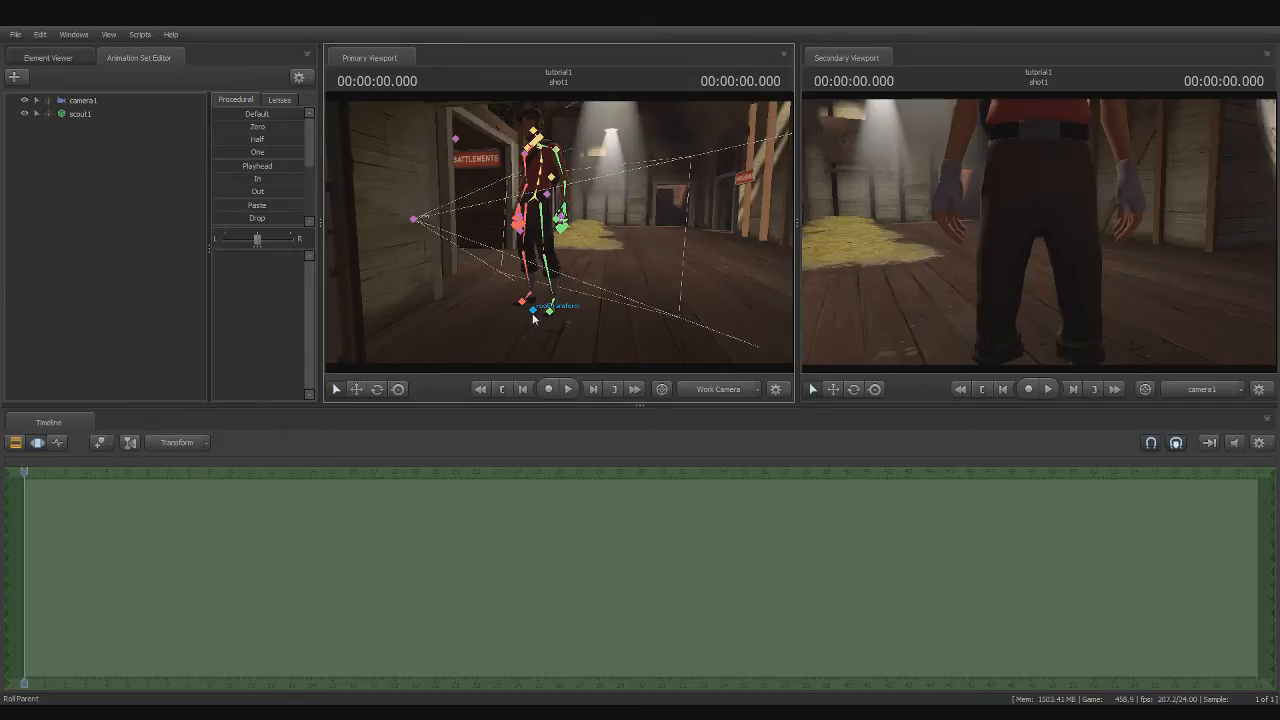
click(533, 316)
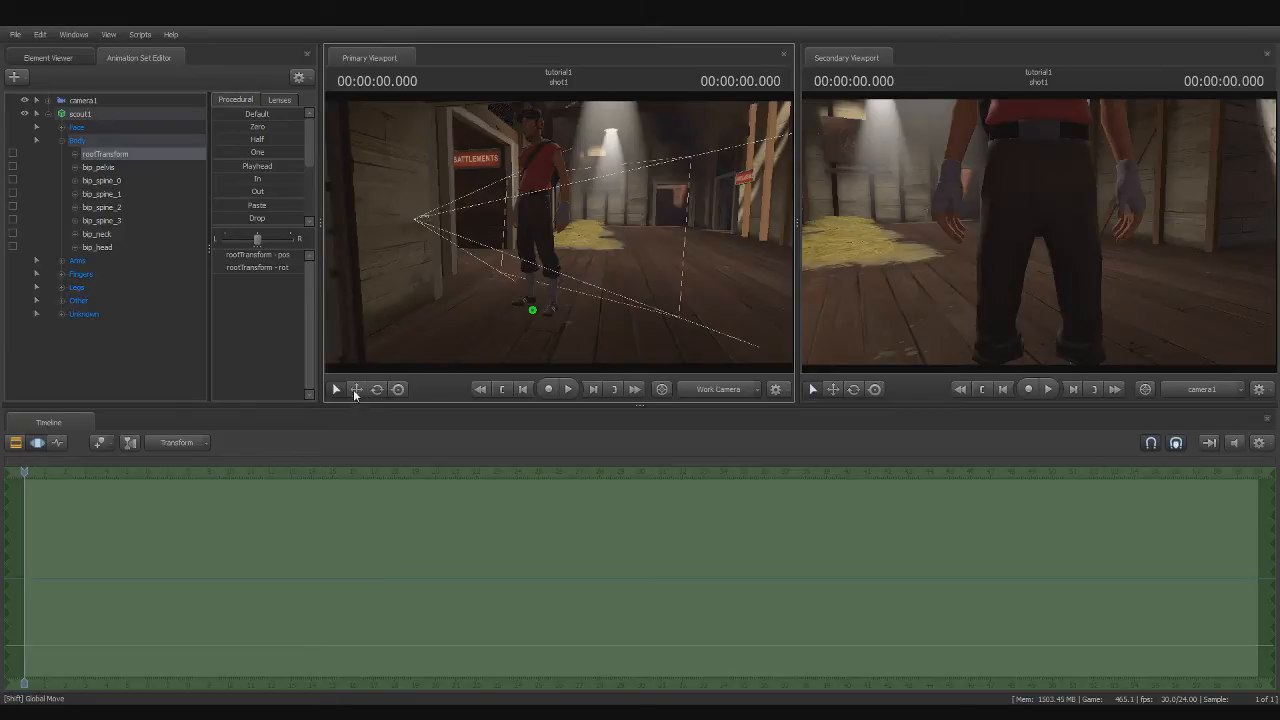
click(357, 390)
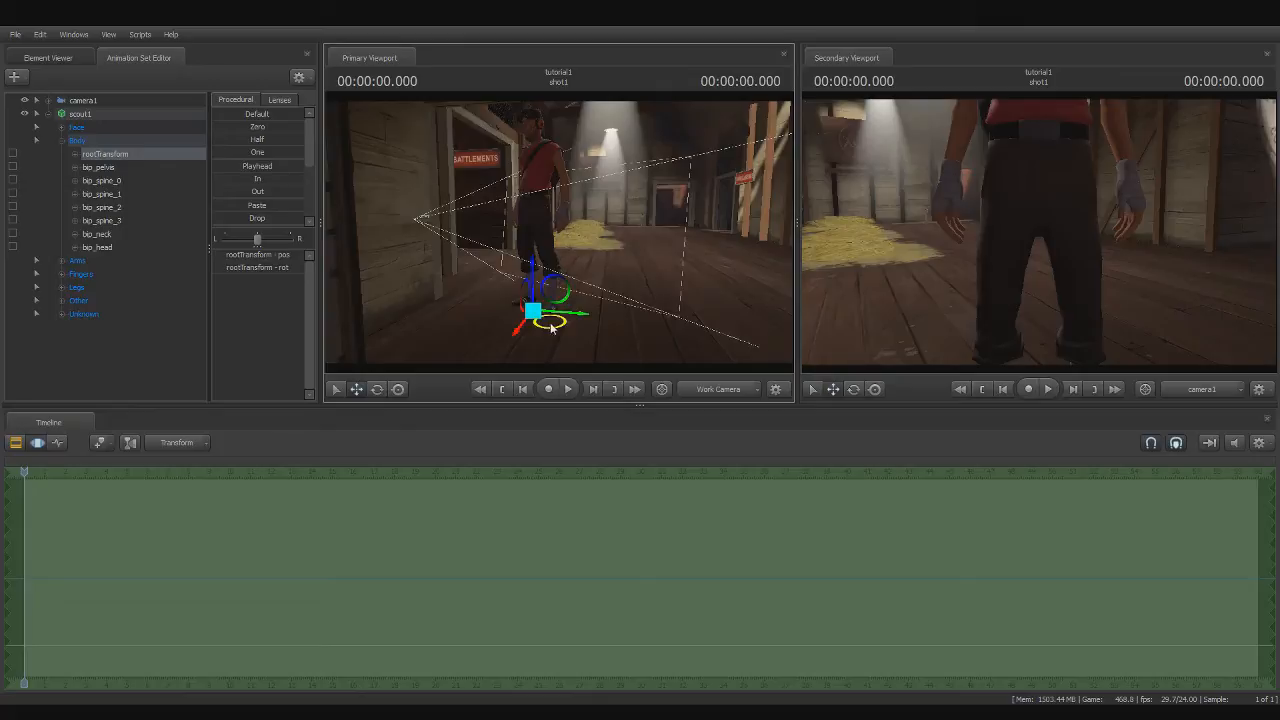
Try moving the scout by its rootTransform control, and undo the move
drag(652, 320, 645, 352)
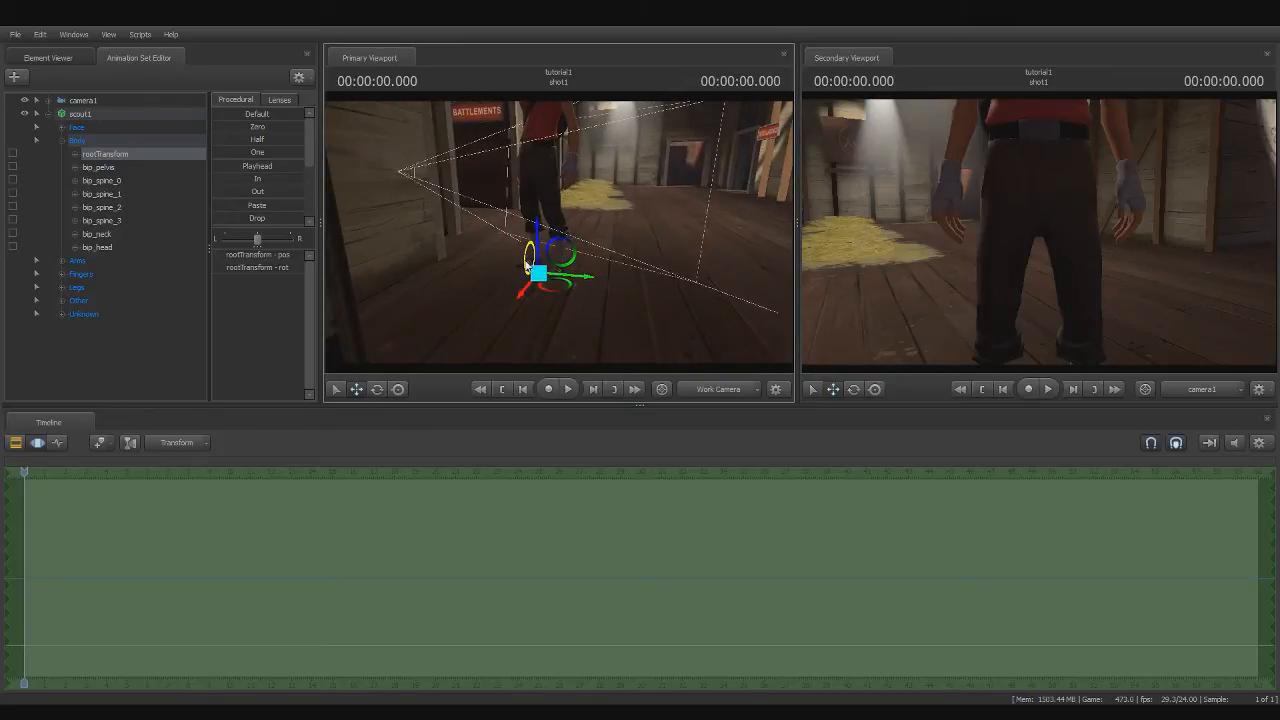
drag(555, 288, 650, 230)
key(w)
drag(511, 268, 556, 276)
key(ctrl+z)
key(s)
key(d)
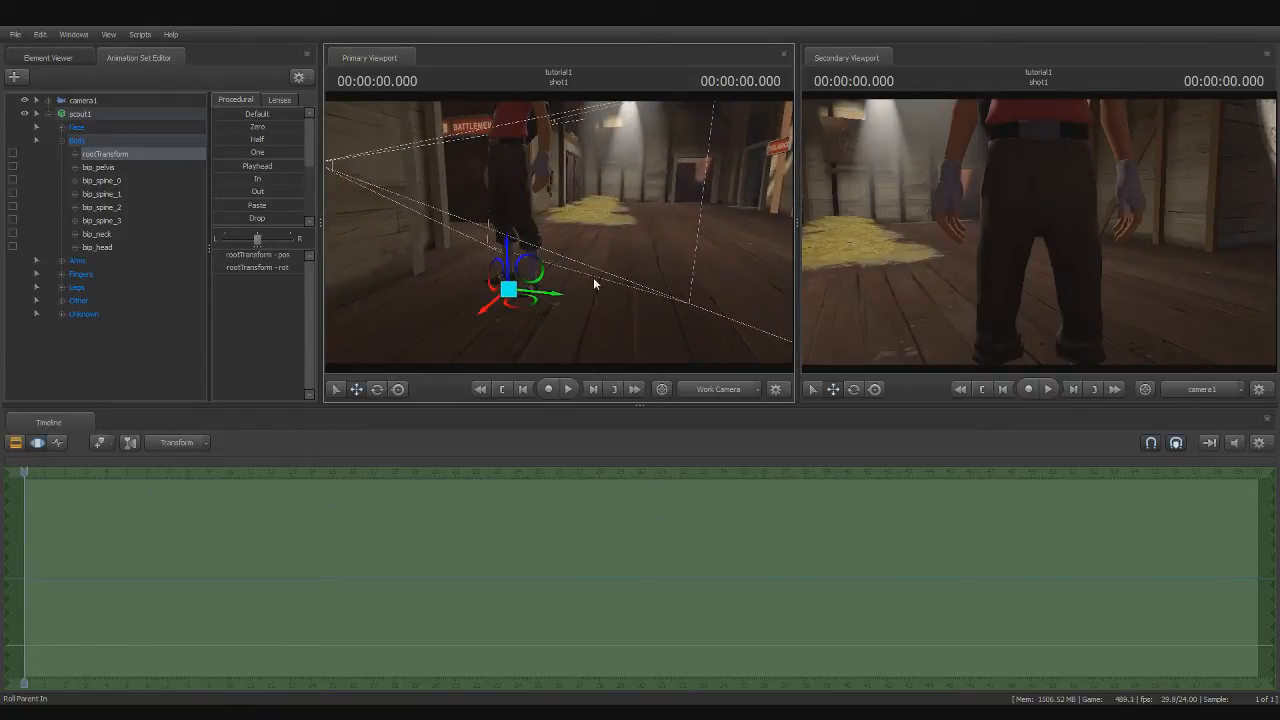
Move the scout by its rootTransform control across the floor until its whole body is framed by camera1 beside the hay
drag(588, 275, 620, 236)
key(a)
drag(576, 328, 470, 255)
drag(559, 232, 702, 220)
key(w)
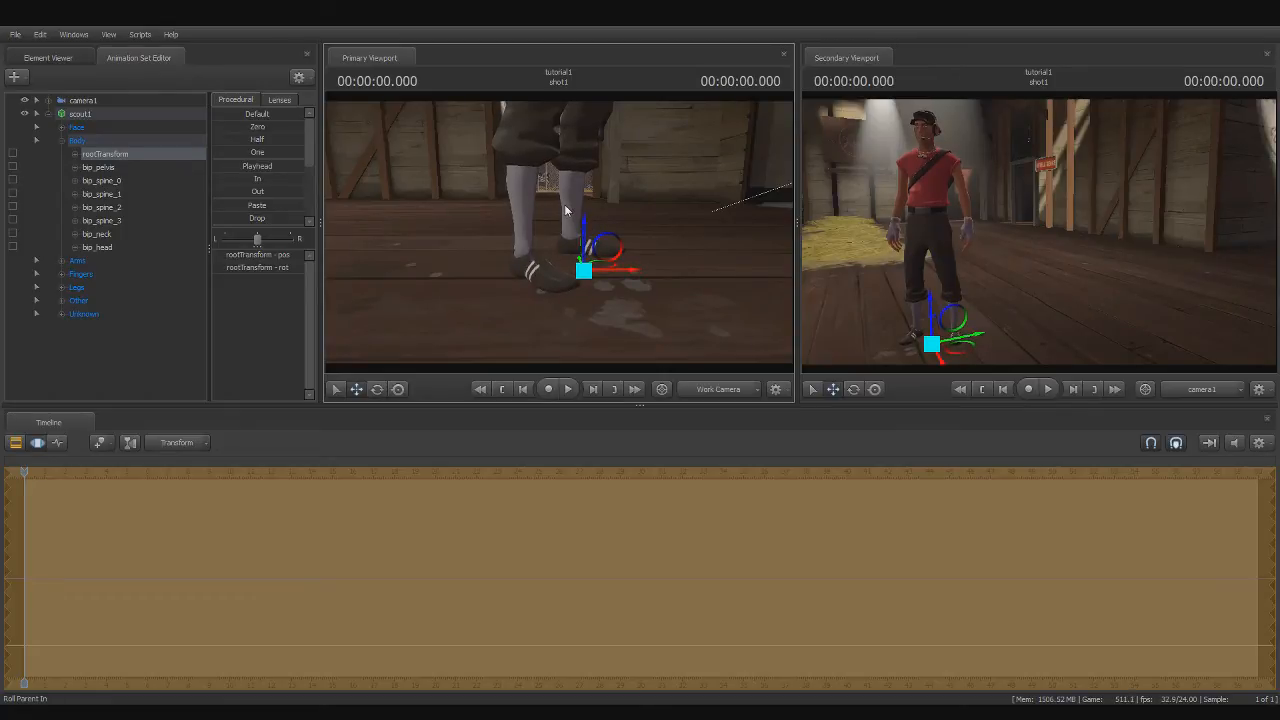
drag(563, 210, 556, 243)
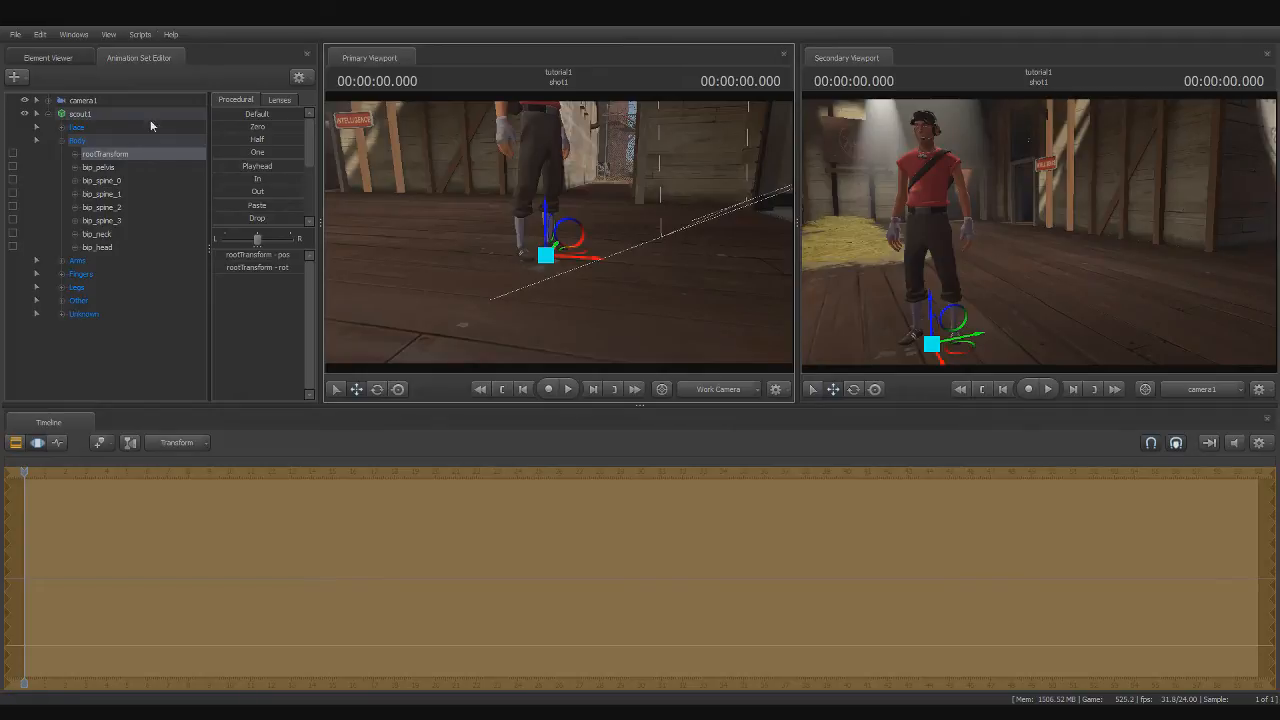
Select camera1 and turn its view slightly to the right in the secondary viewport
click(96, 102)
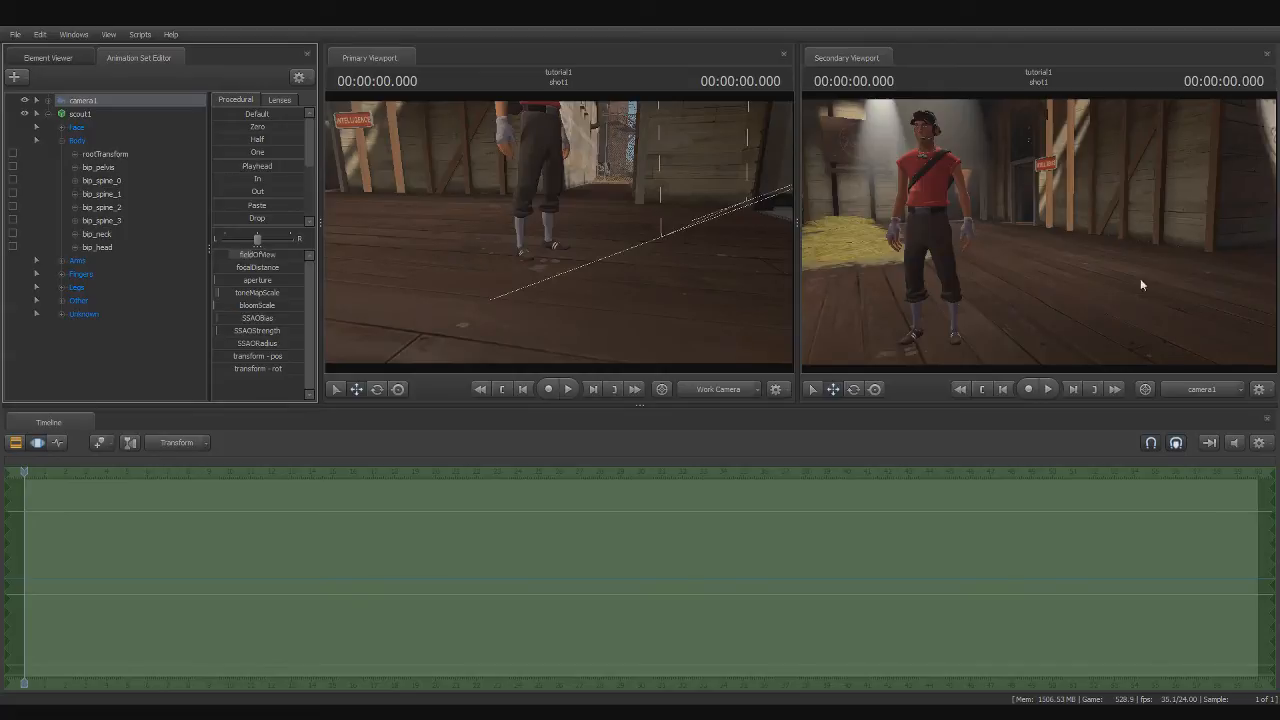
mouse_move(1106, 239)
mouse_down()
mouse_move(1086, 236)
mouse_move(1128, 237)
mouse_up()
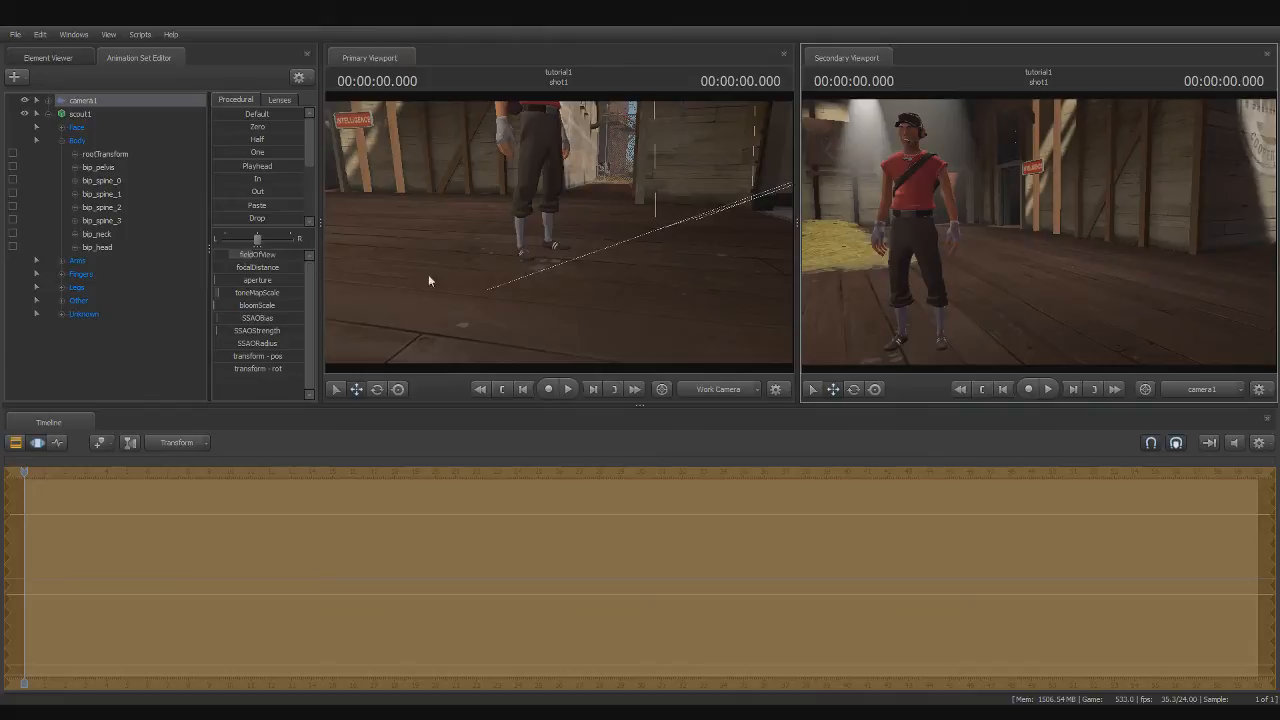
Select scout1 and rotate the whole model about its vertical axis at the feet with the Rotate tool
click(89, 117)
drag(566, 233, 557, 229)
click(379, 391)
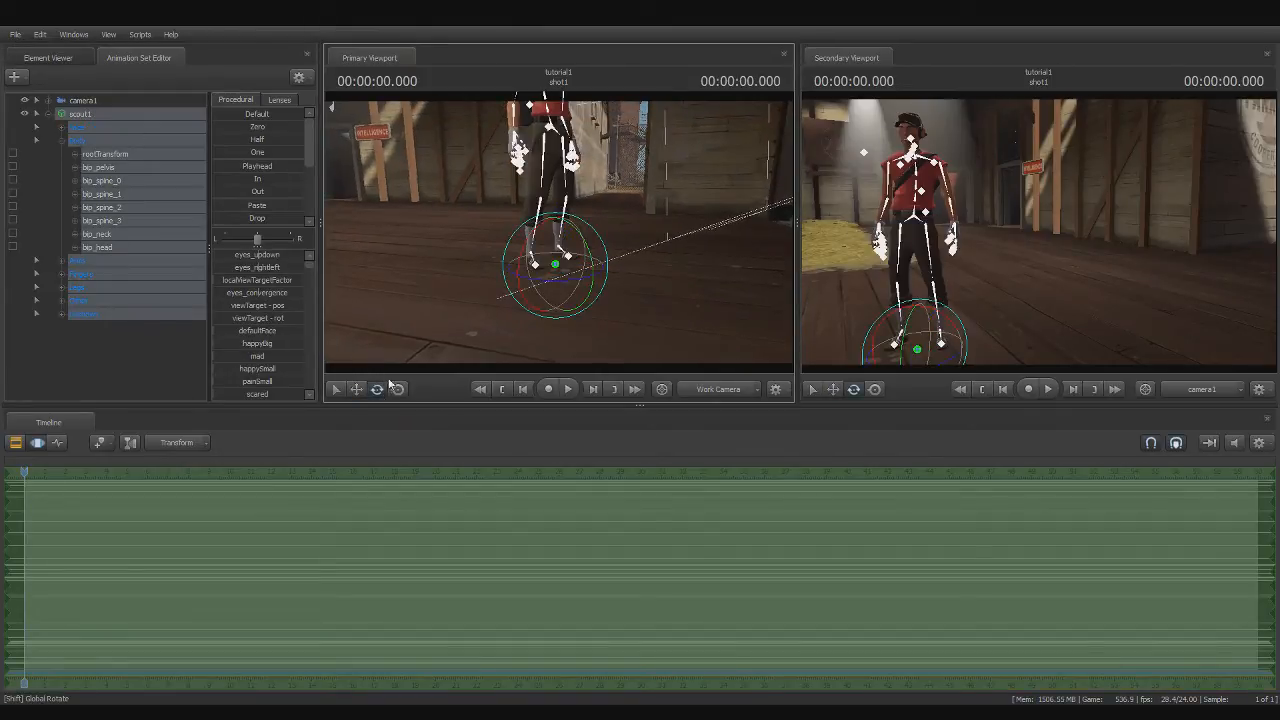
click(561, 311)
mouse_move(561, 311)
mouse_down()
mouse_move(565, 285)
mouse_move(531, 323)
mouse_move(565, 290)
mouse_move(549, 304)
mouse_up()
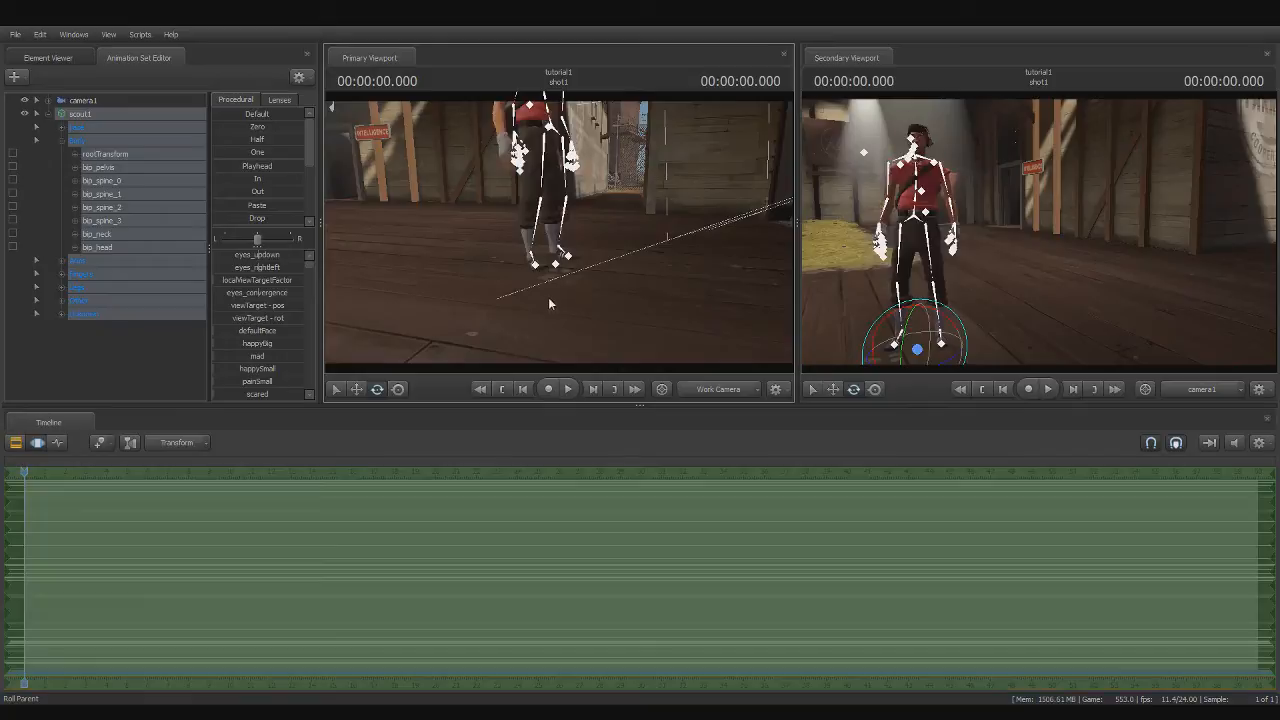
Rotate the whole scout further about its vertical axis until it stands at a slight angle to camera1, and return to the Move tool
mouse_move(537, 321)
mouse_down()
mouse_move(521, 238)
mouse_move(560, 270)
mouse_move(563, 300)
mouse_move(574, 294)
mouse_move(532, 323)
mouse_up()
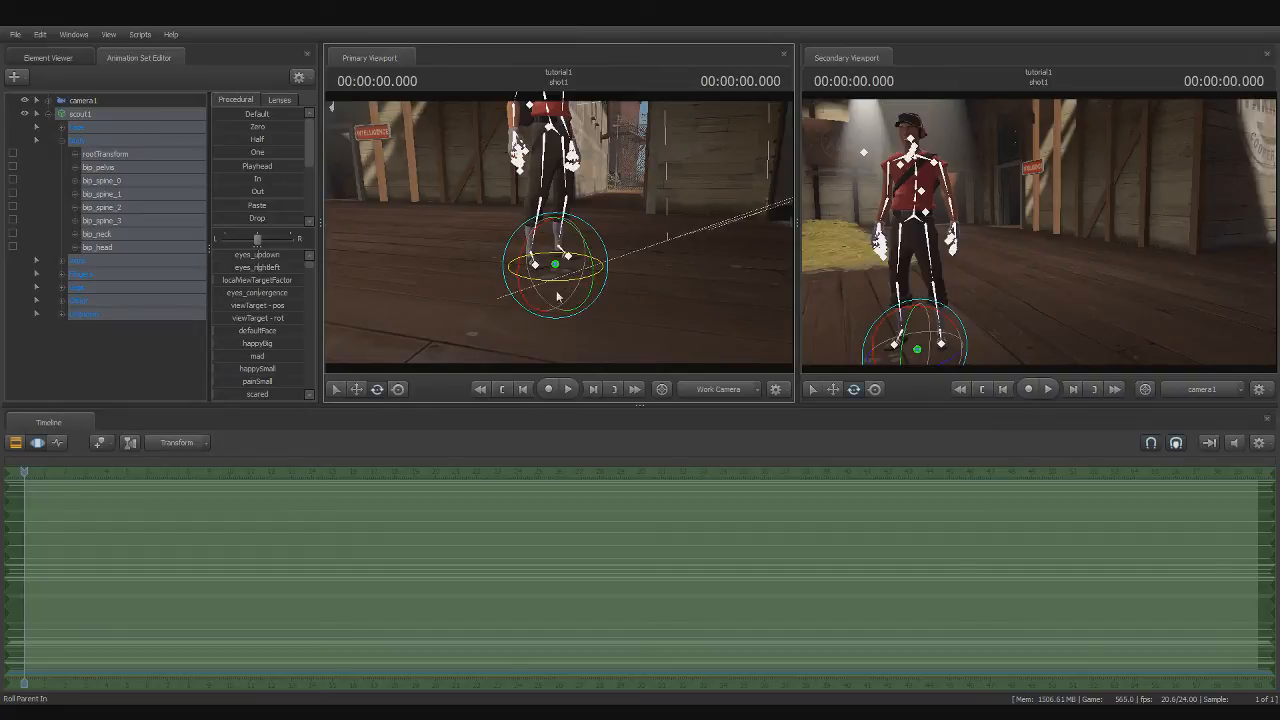
drag(558, 286, 535, 246)
click(360, 389)
Deselect the scout and fly the work camera around it to view the model from the front
key(w)
key(s)
ctrl+click(642, 254)
key(w)
key(s)
key(a)
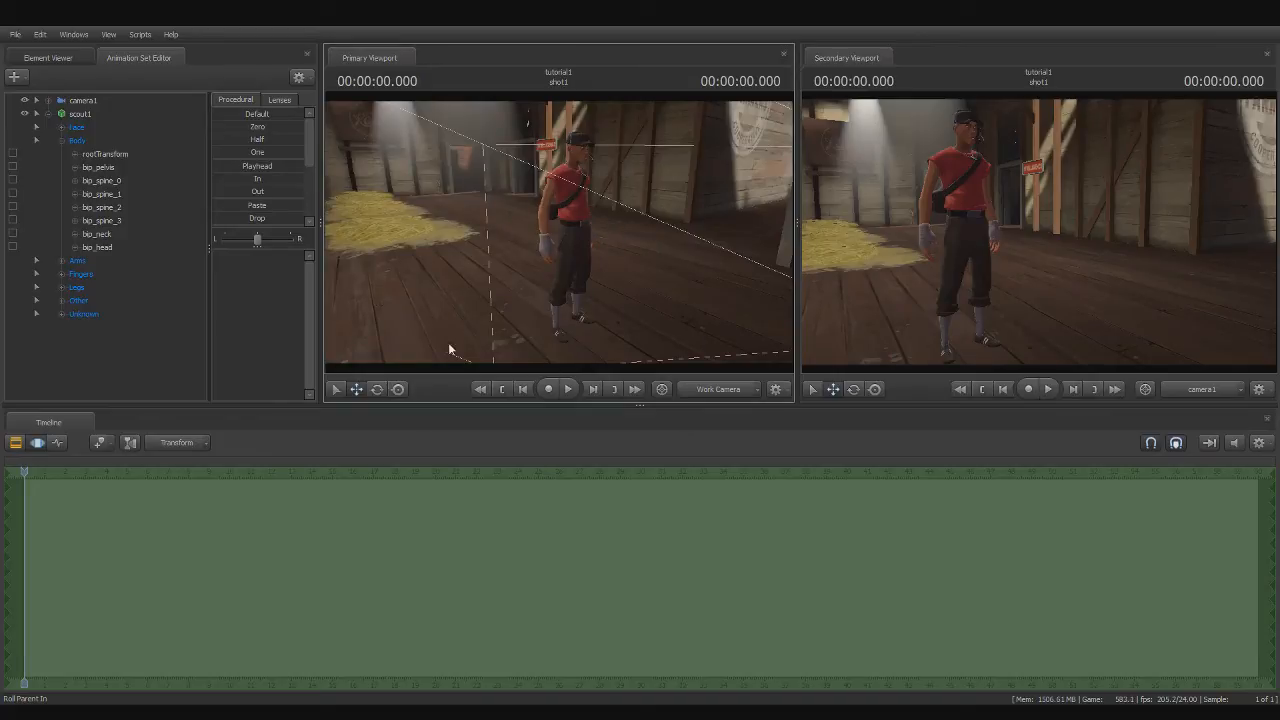
key(d)
drag(629, 232, 558, 215)
key(w)
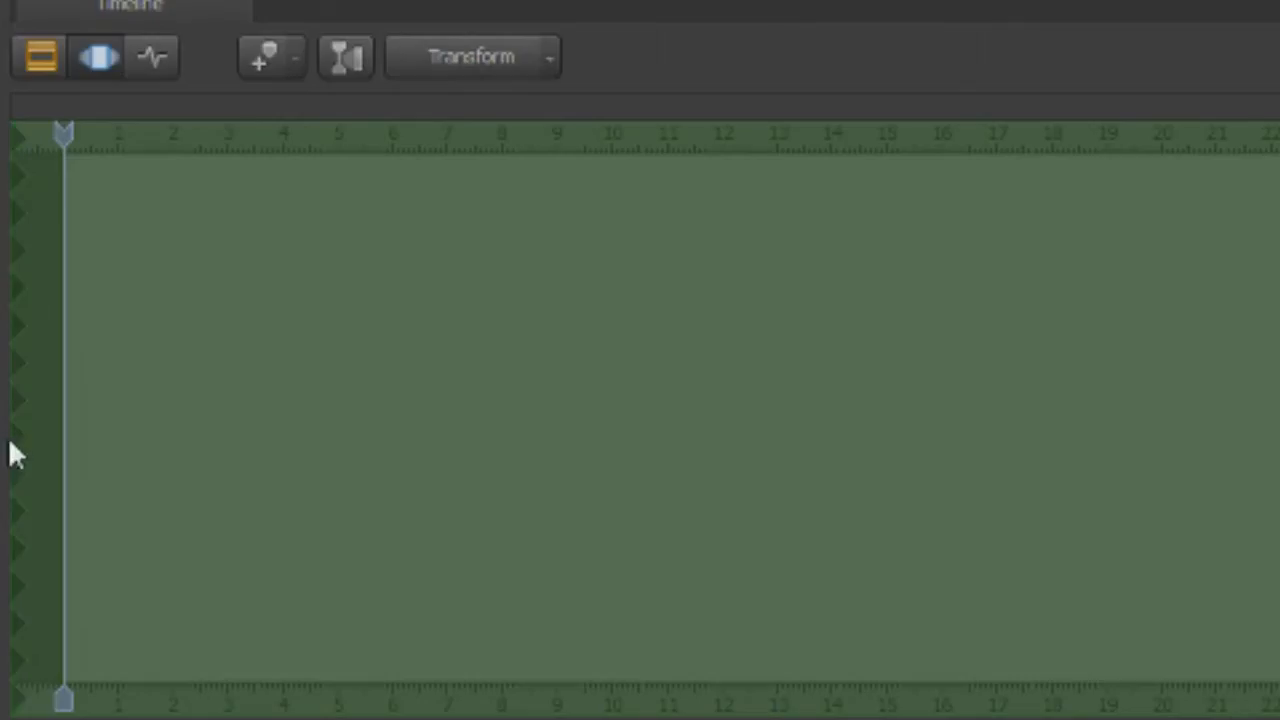
Try moving the start of the time selection to 3.625 seconds and back to the beginning of the shot
drag(14, 260, 259, 272)
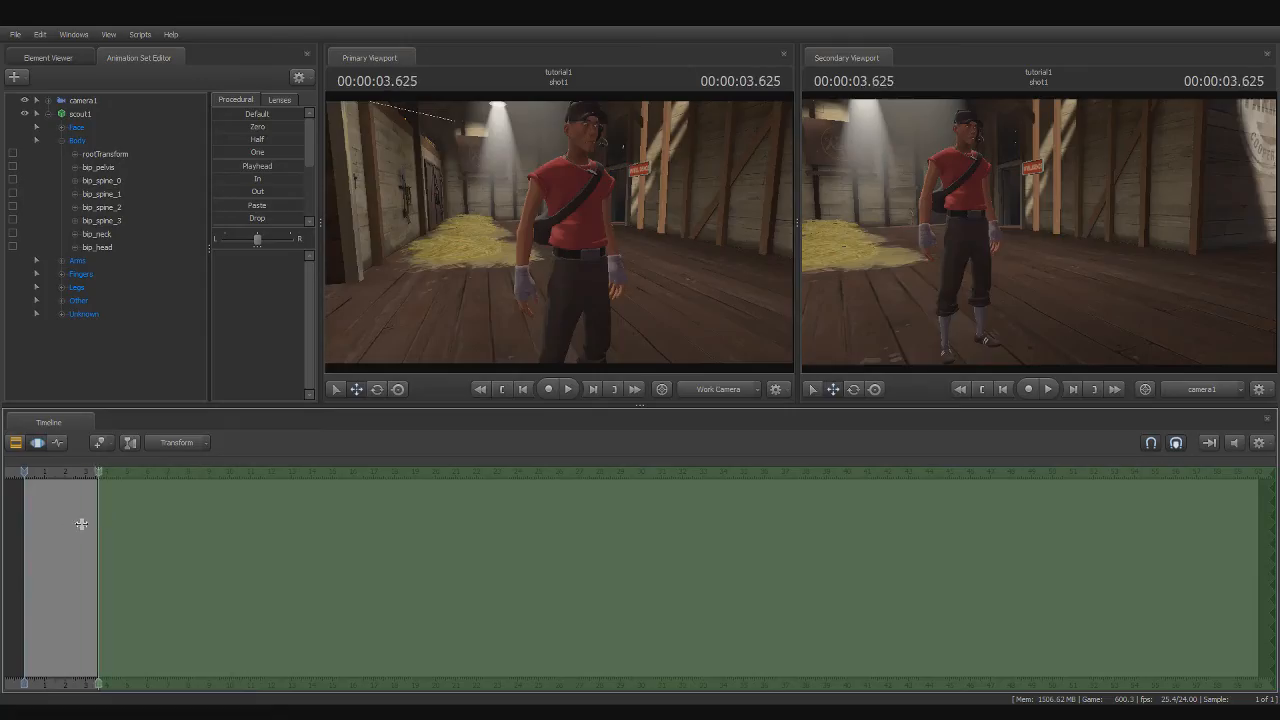
drag(103, 523, 22, 521)
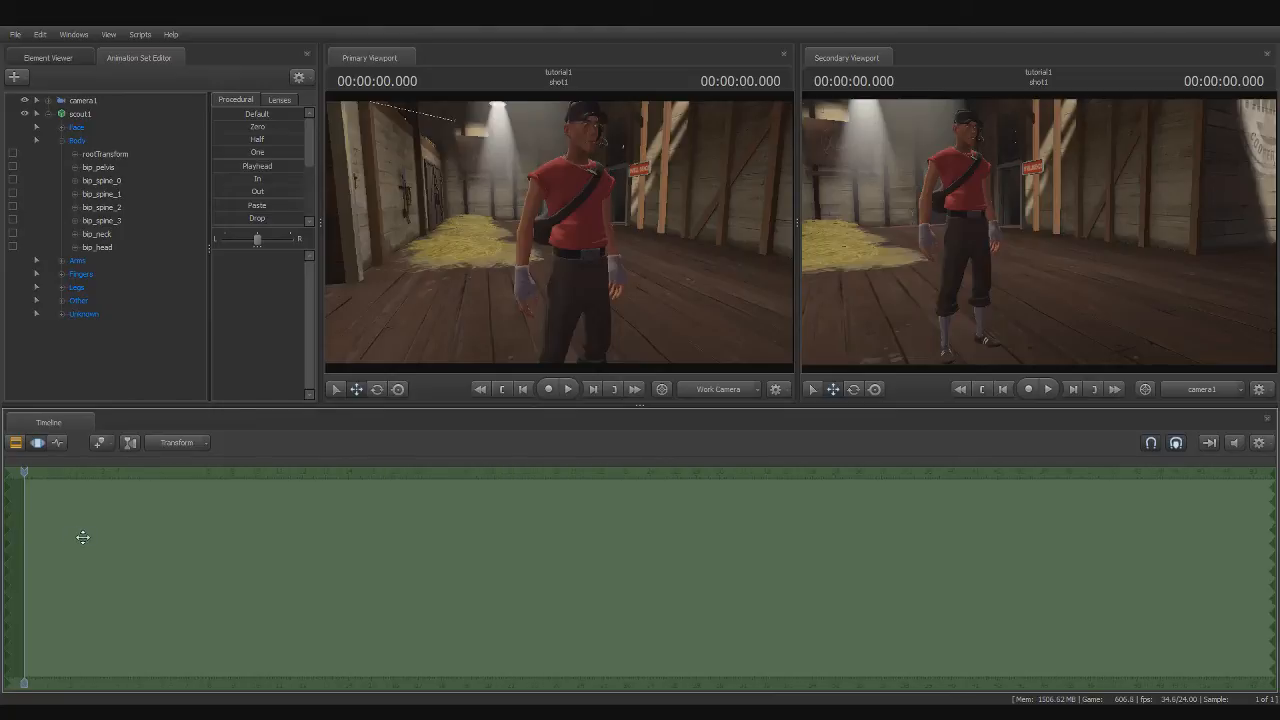
scroll(91, 537, down, 4)
scroll(90, 536, up, 2)
Set the time selection to start at 1 second, with a falloff ramping in from about 0.1 seconds
mouse_move(6, 527)
mouse_down()
mouse_move(45, 529)
mouse_move(17, 514)
mouse_up()
middle_drag(50, 690, 232, 688)
mouse_move(206, 472)
mouse_down()
mouse_move(228, 473)
mouse_move(195, 478)
mouse_up()
key(space)
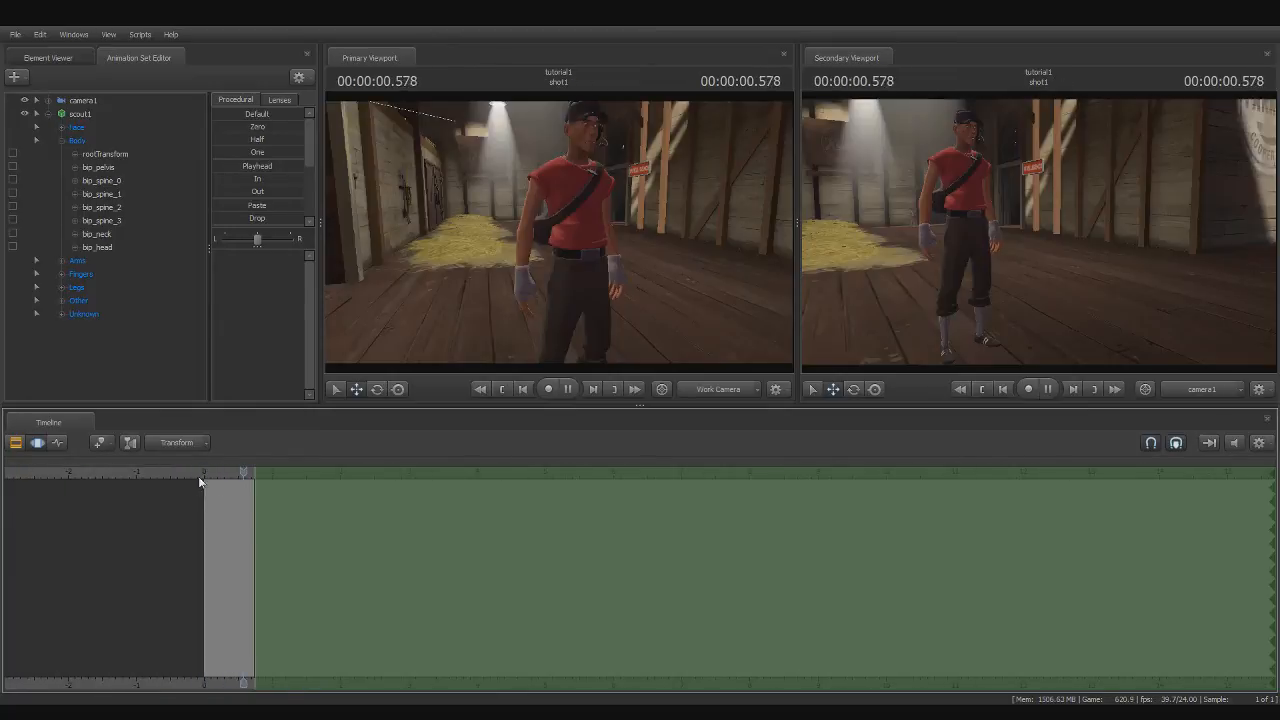
click(213, 478)
drag(253, 492, 283, 503)
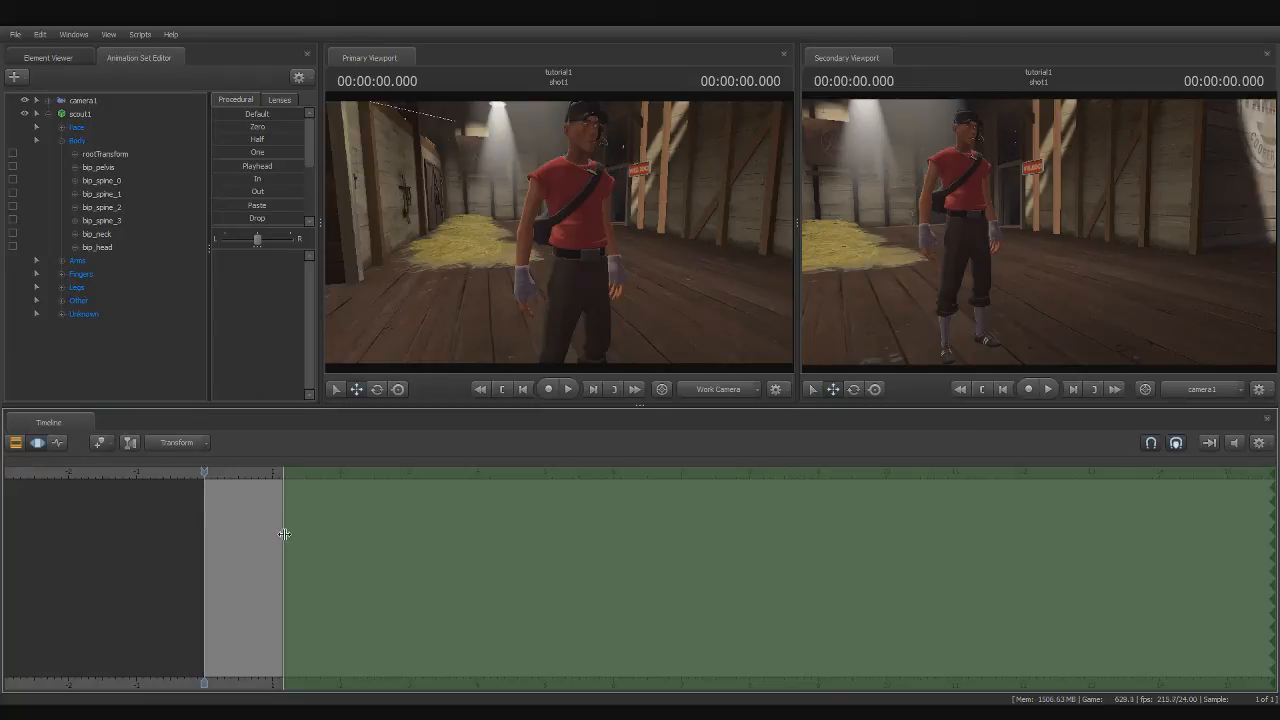
drag(285, 533, 258, 533)
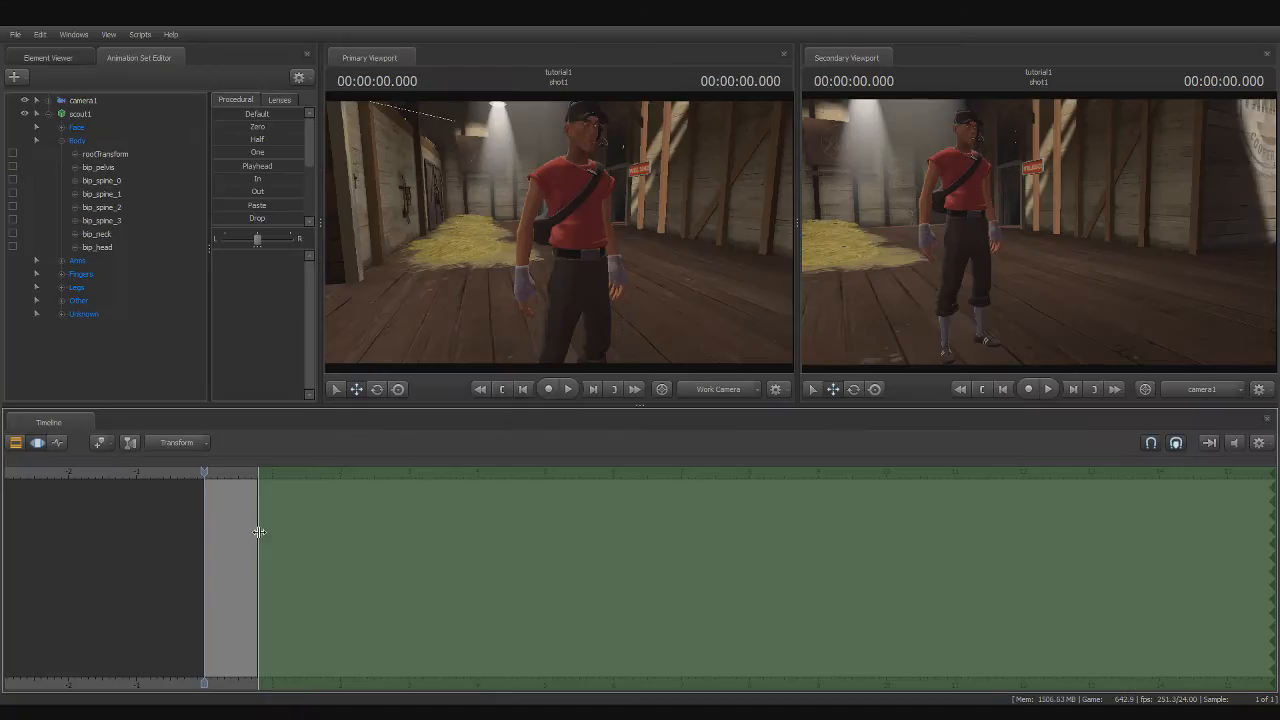
drag(257, 532, 285, 545)
scroll(252, 544, up, 2)
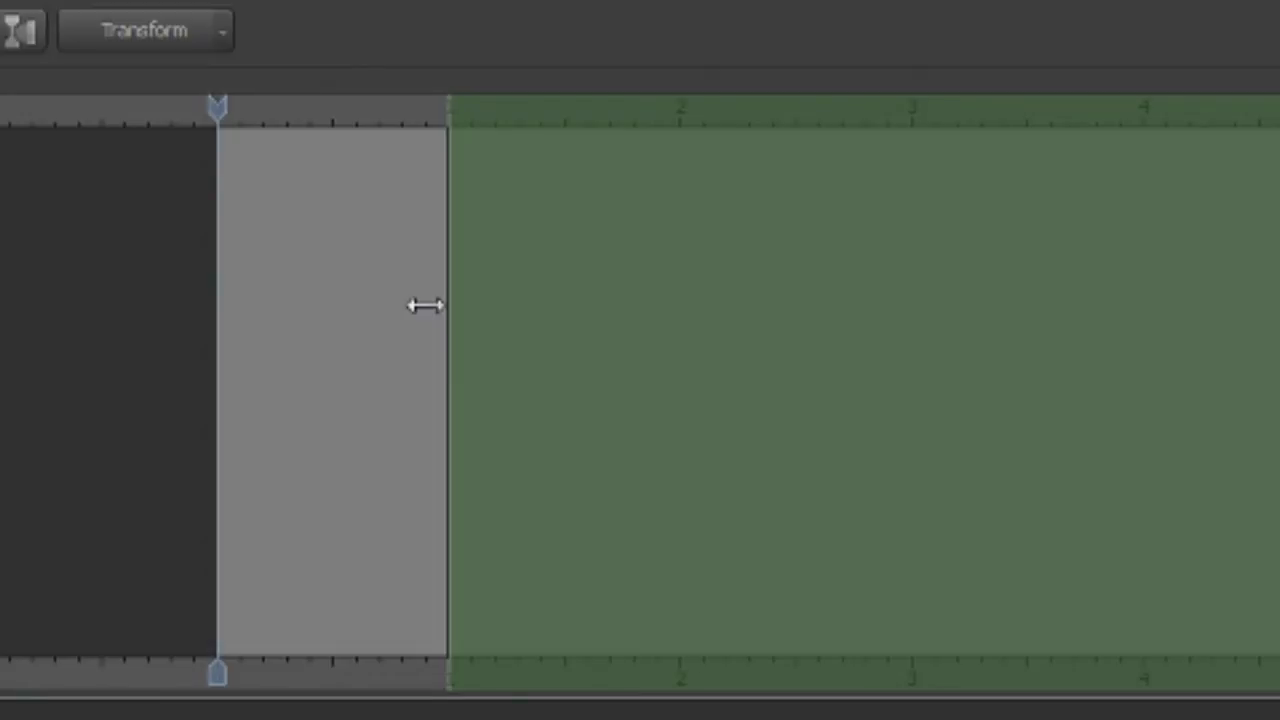
drag(421, 303, 219, 312)
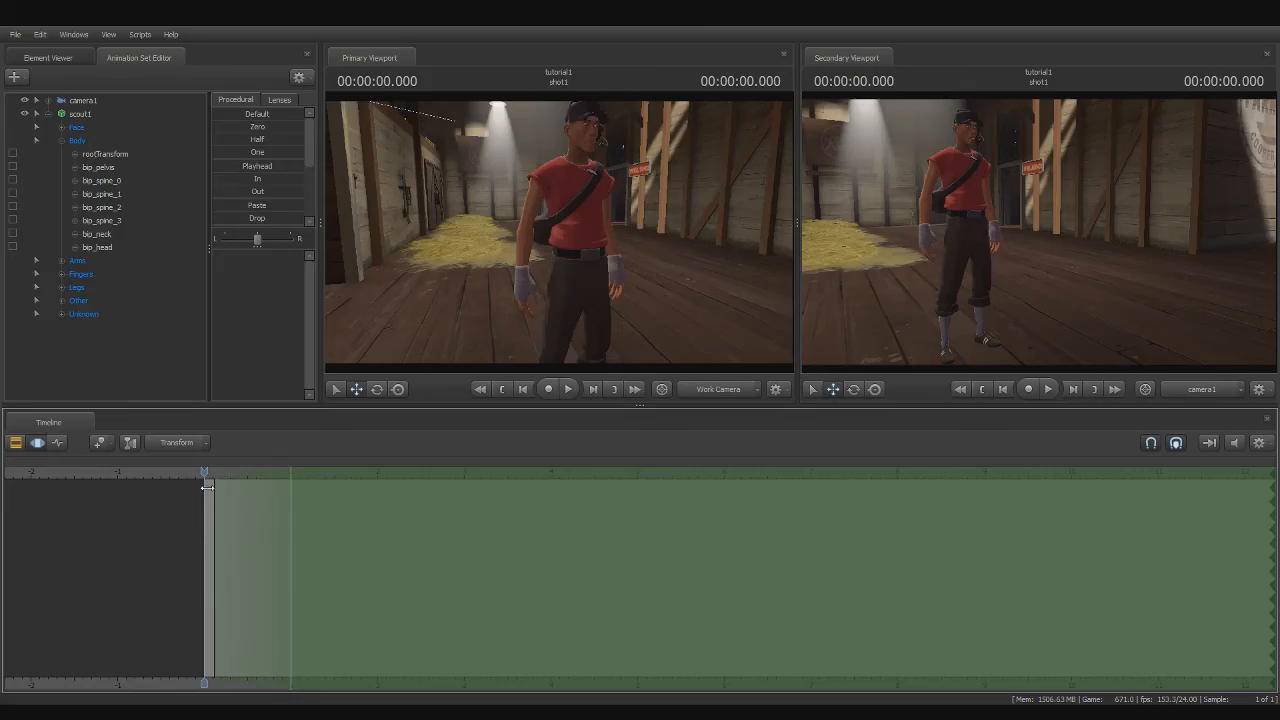
mouse_move(203, 471)
mouse_down()
mouse_move(215, 471)
mouse_move(204, 471)
mouse_up()
Select the scout's bip_upperArm_R bone and rotate it to raise the right arm over the time selection
key(s)
drag(456, 321, 424, 305)
key(ctrl)
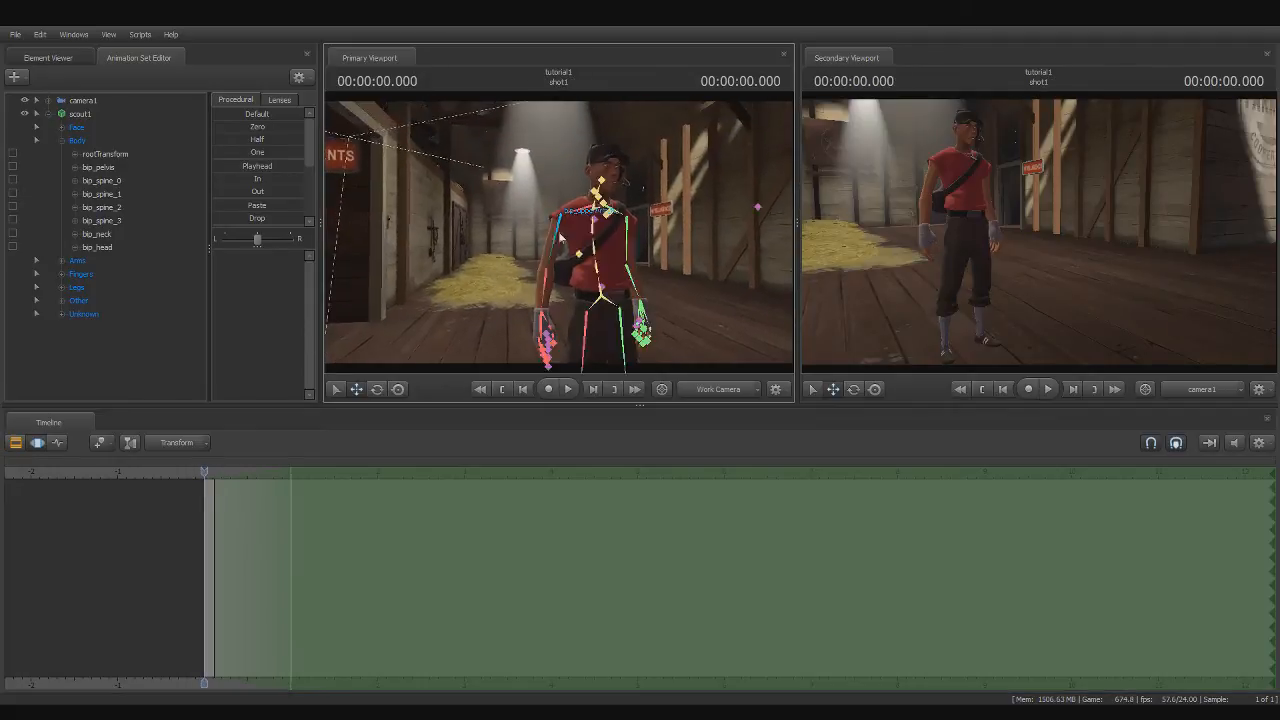
click(556, 236)
click(378, 388)
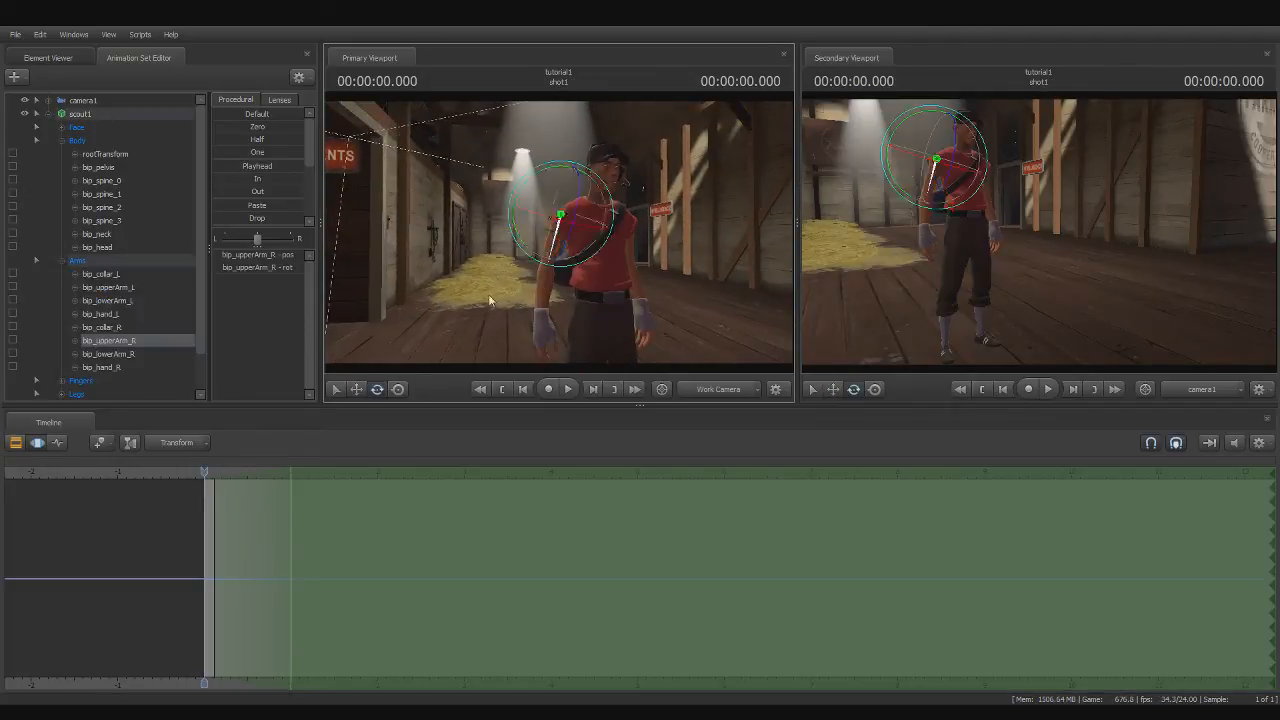
drag(514, 218, 541, 178)
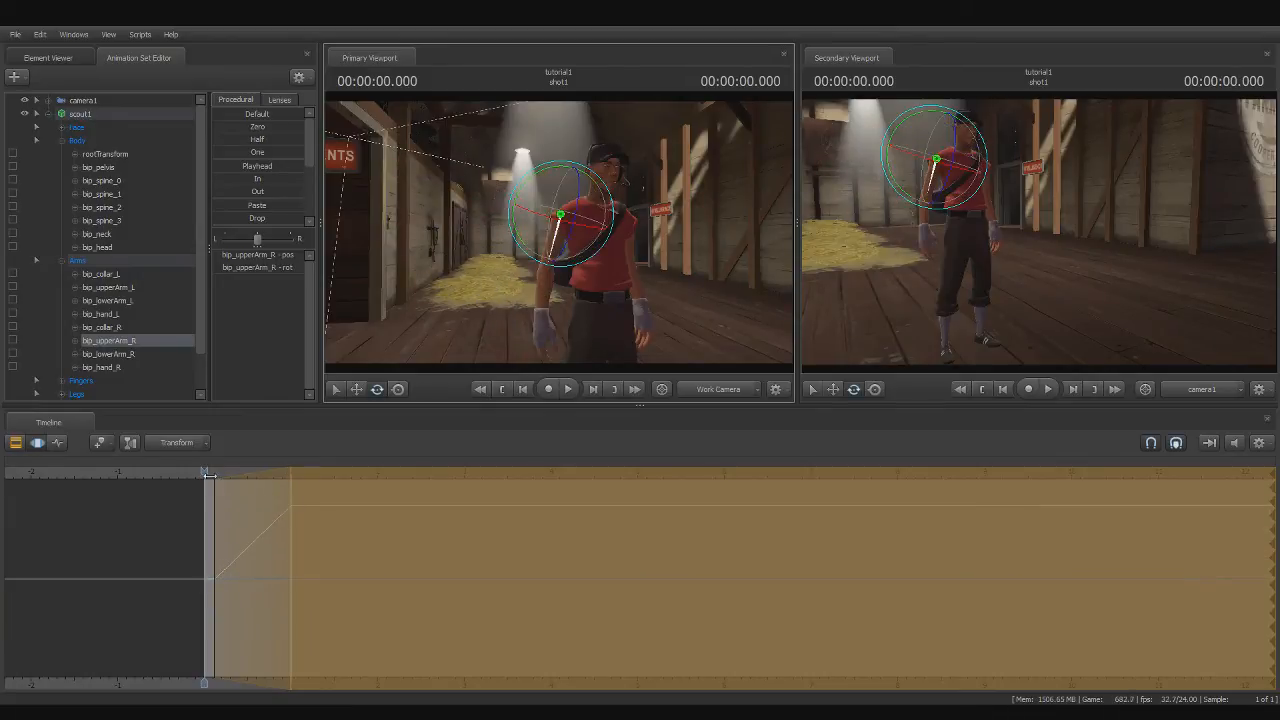
Play and scrub the shot repeatedly from its beginning to examine the right arm's movement
key(space)
drag(312, 463, 204, 472)
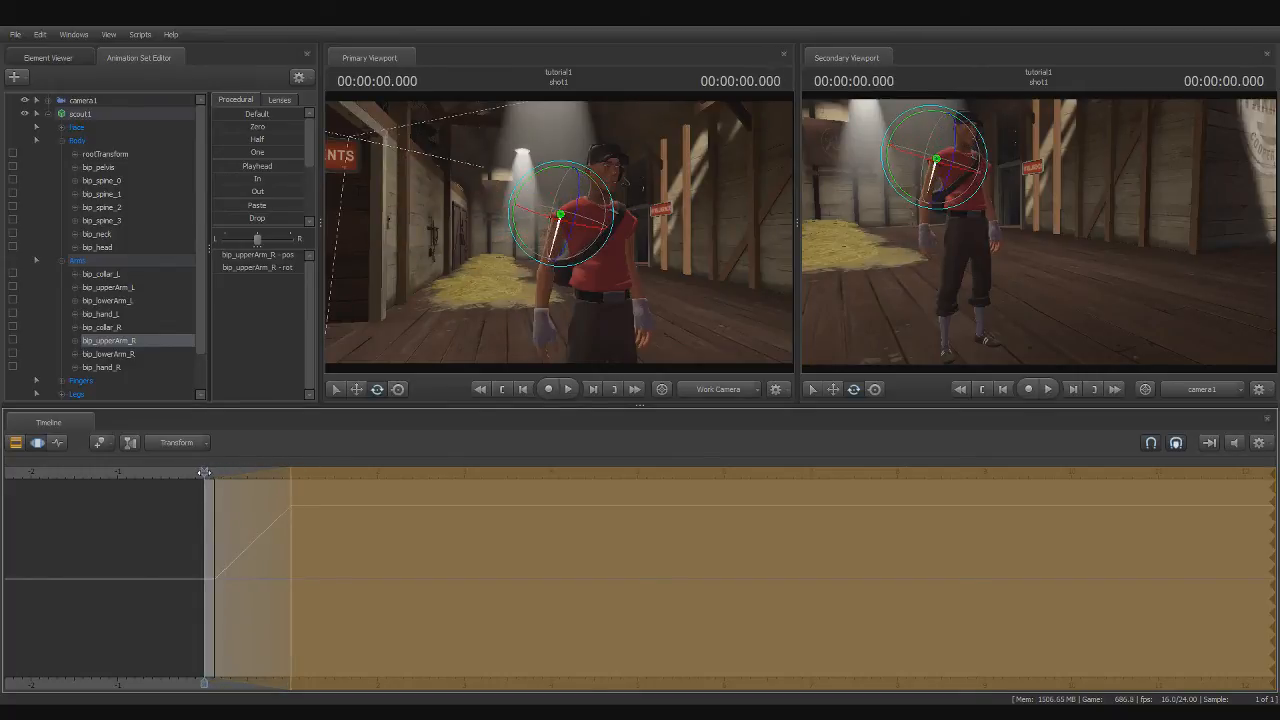
key(space)
key(space)
drag(315, 474, 203, 473)
key(space)
key(space)
Shorten the falloff so the right arm reaches its raised pose at about 0.4 seconds
key(ctrl+z)
key(ctrl+z)
mouse_move(207, 473)
mouse_down()
mouse_move(270, 473)
mouse_move(208, 482)
mouse_up()
drag(287, 521, 212, 489)
scroll(242, 558, up, 1)
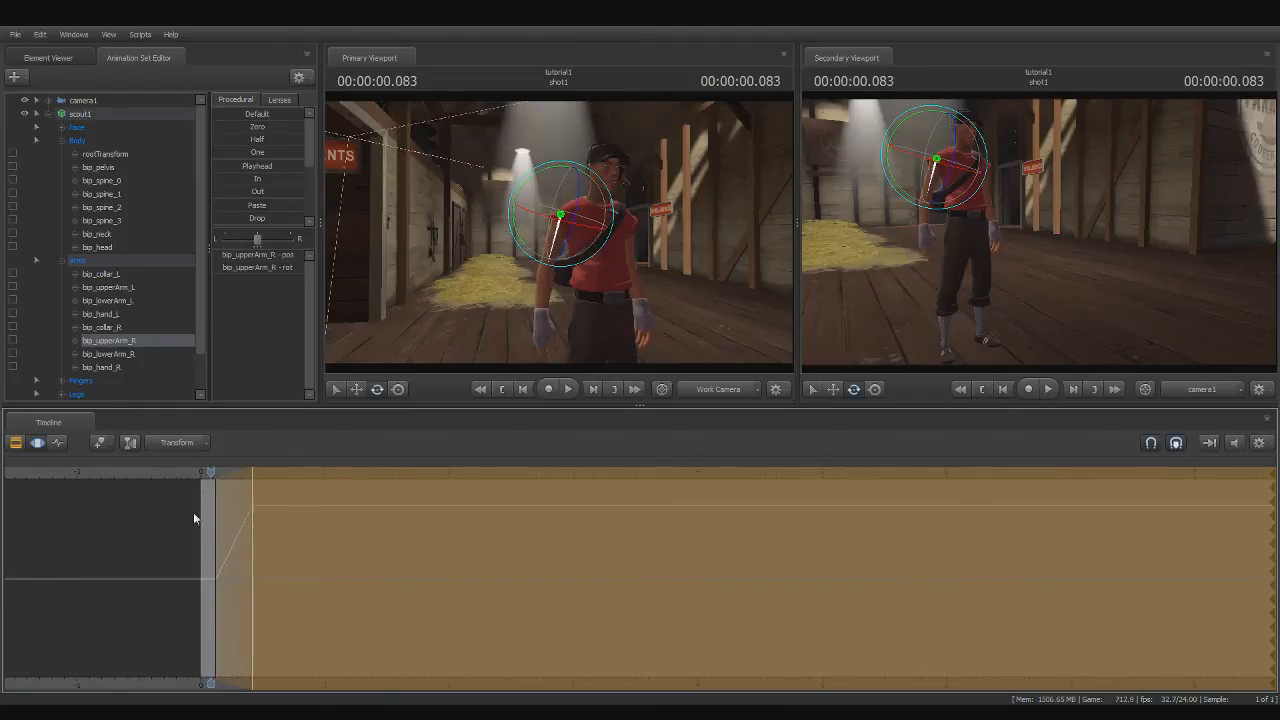
drag(211, 472, 200, 472)
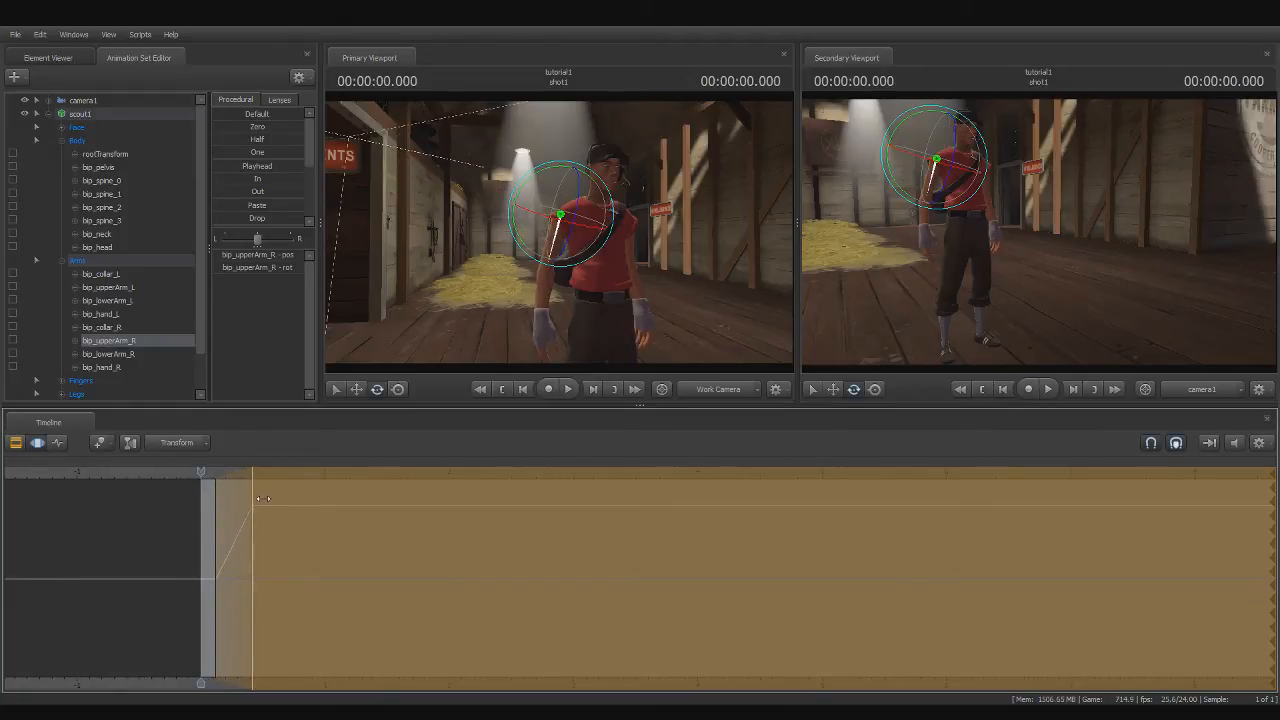
mouse_move(236, 476)
mouse_down()
mouse_move(270, 477)
mouse_move(201, 481)
mouse_up()
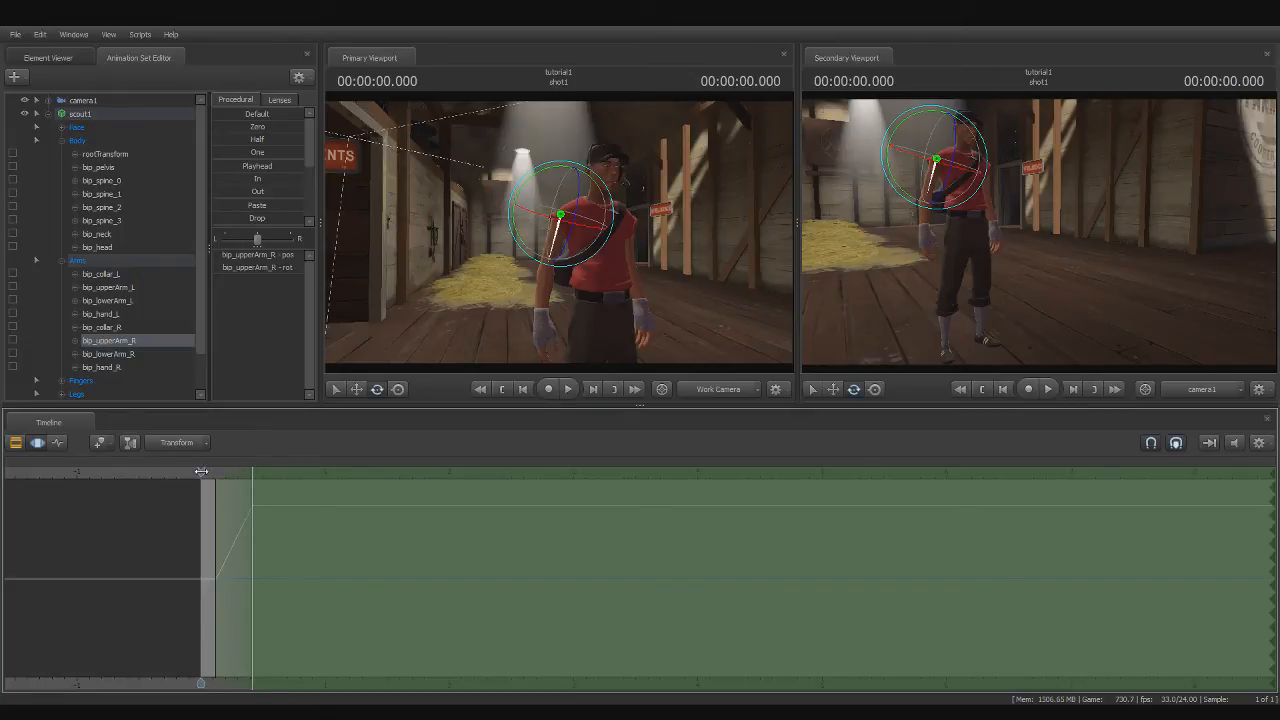
Scrub through the first 0.6 seconds and examine the raised arm from a different work camera angle
click(245, 472)
drag(245, 472, 285, 476)
click(236, 472)
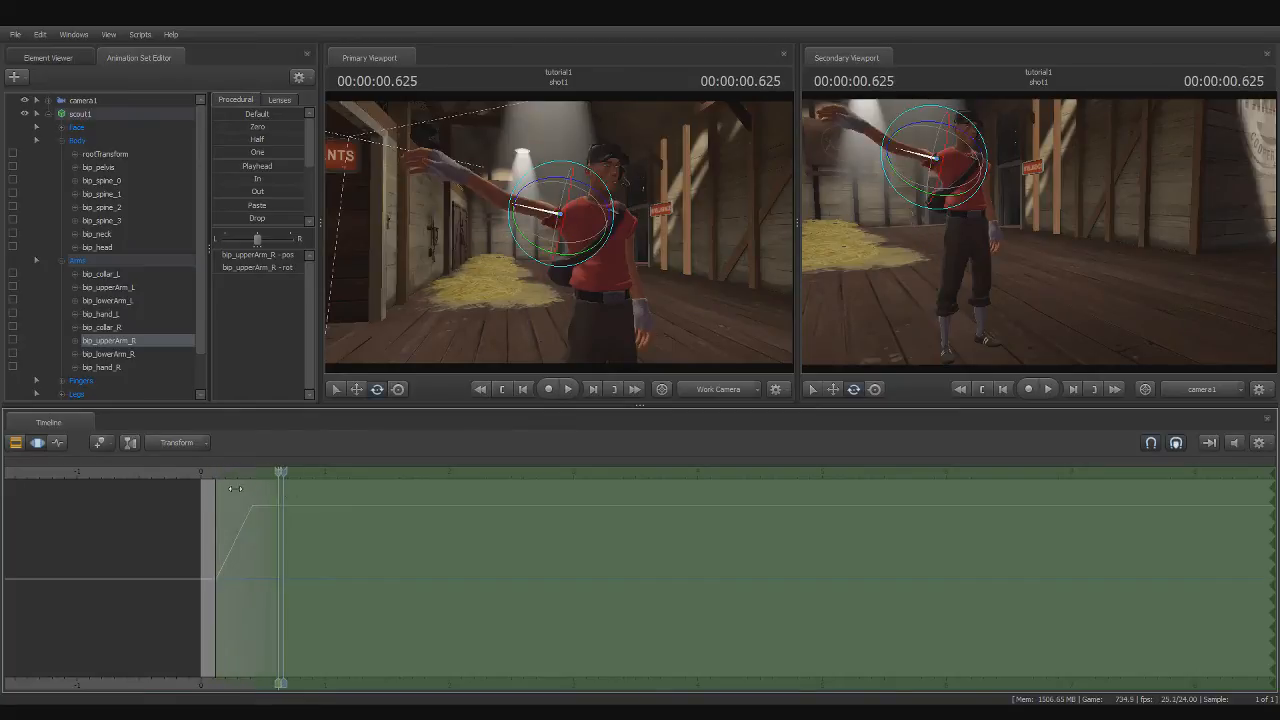
drag(253, 493, 217, 476)
drag(558, 235, 612, 240)
drag(219, 470, 233, 471)
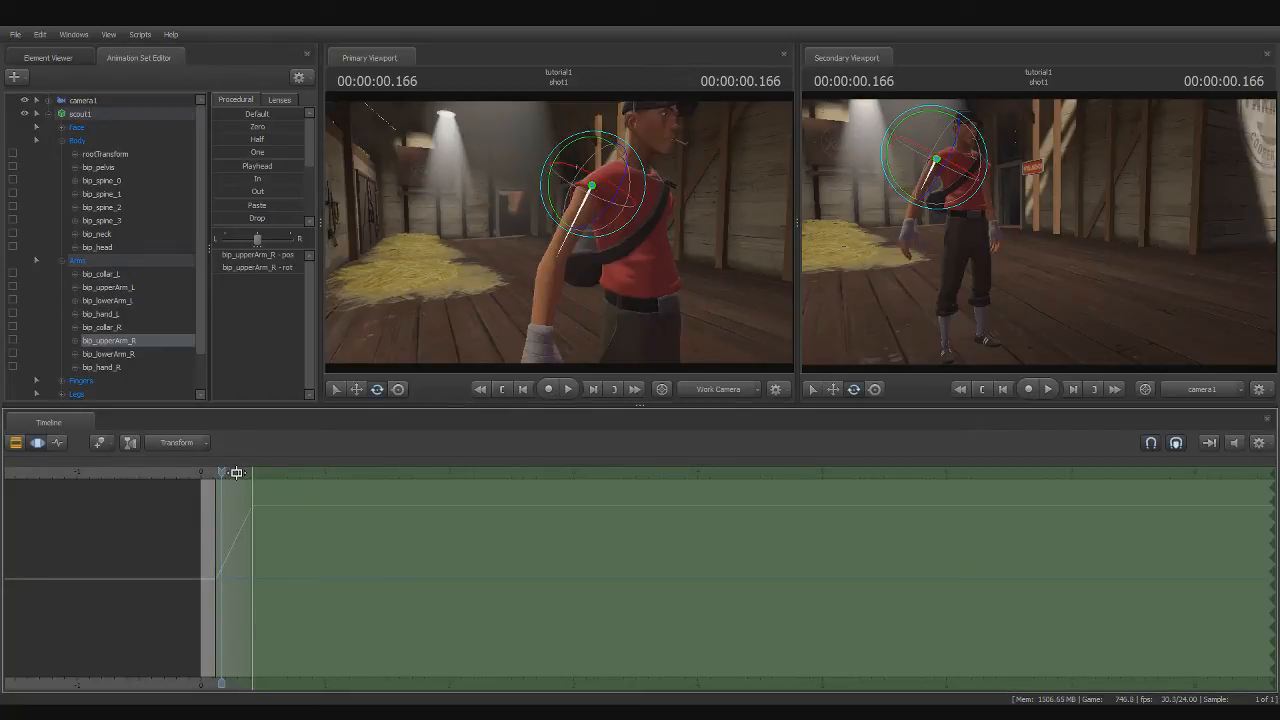
Pose the scout's right arm, spine and left upper arm into a raised-hand wave, ramping from 0.416 to about 0.7 seconds
mouse_move(237, 472)
mouse_down()
mouse_move(277, 473)
mouse_move(229, 474)
mouse_move(253, 477)
mouse_up()
drag(510, 190, 548, 150)
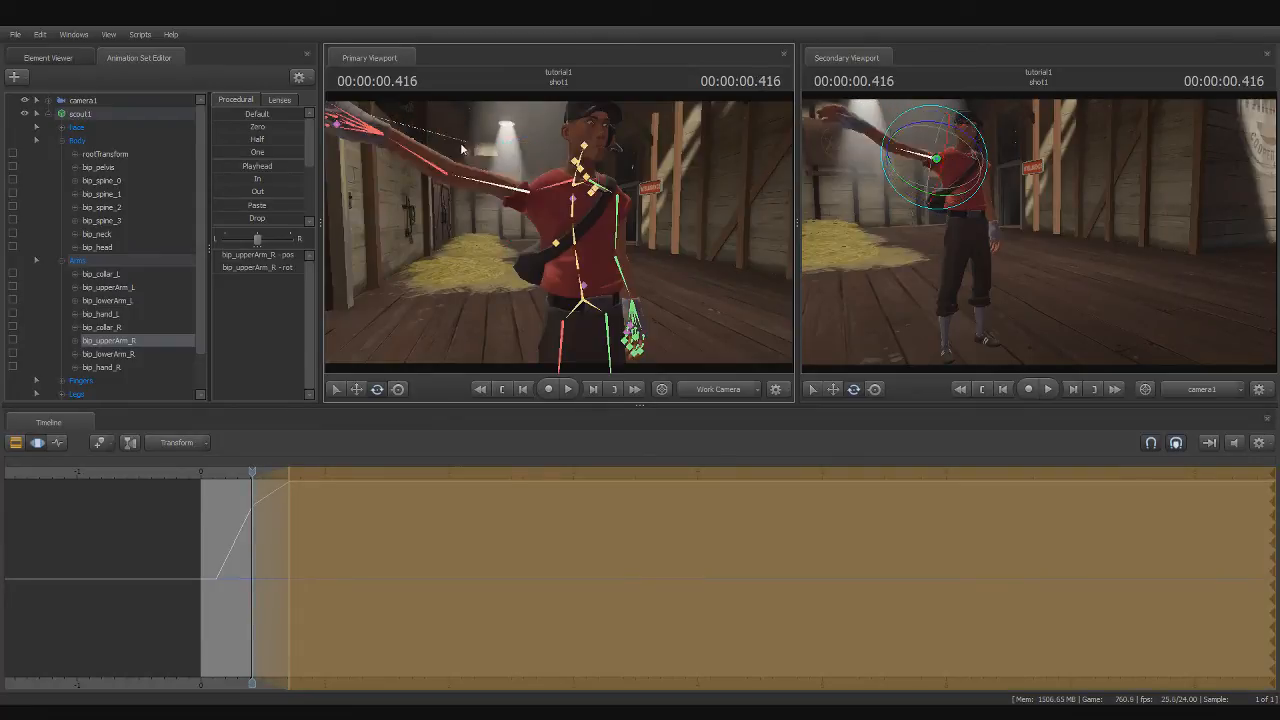
ctrl+click(442, 166)
drag(447, 143, 582, 202)
click(590, 248)
ctrl+click(577, 243)
ctrl+click(612, 196)
Play the shot to review the wave and place the playhead at 0.416 seconds
mouse_move(253, 472)
mouse_down()
mouse_move(193, 472)
mouse_move(308, 472)
mouse_move(265, 472)
mouse_up()
key(space)
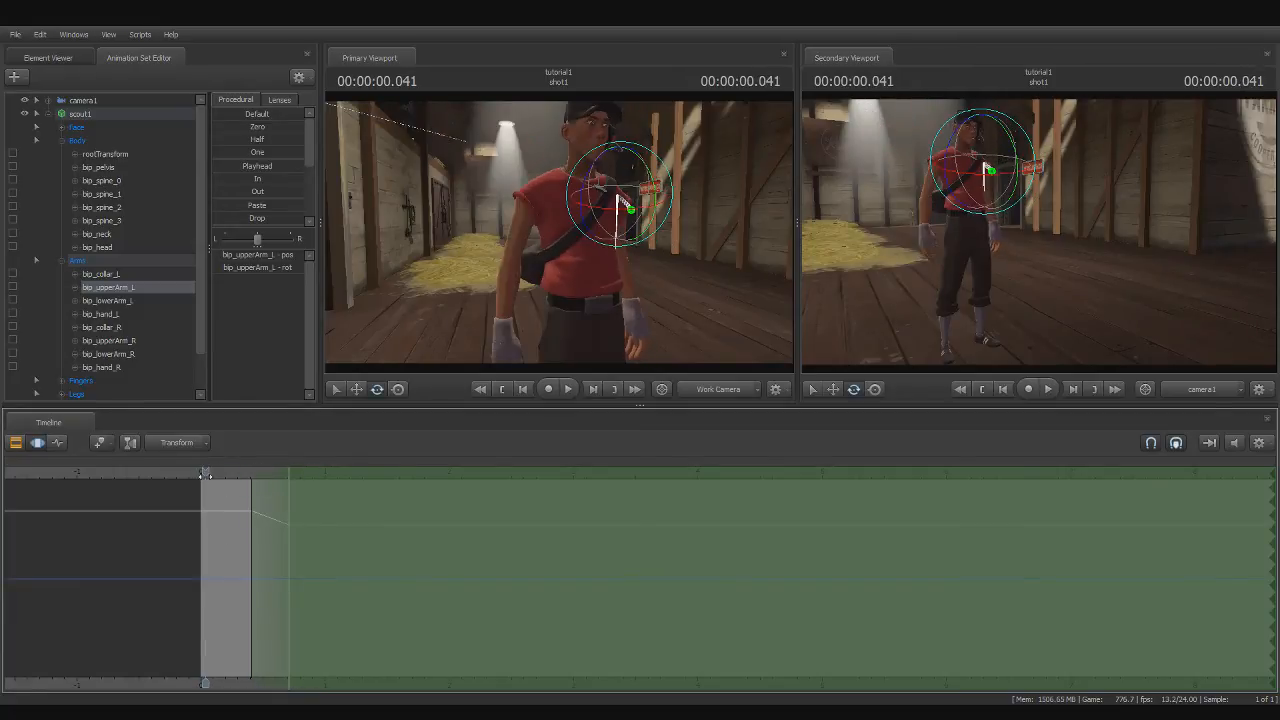
drag(300, 472, 252, 471)
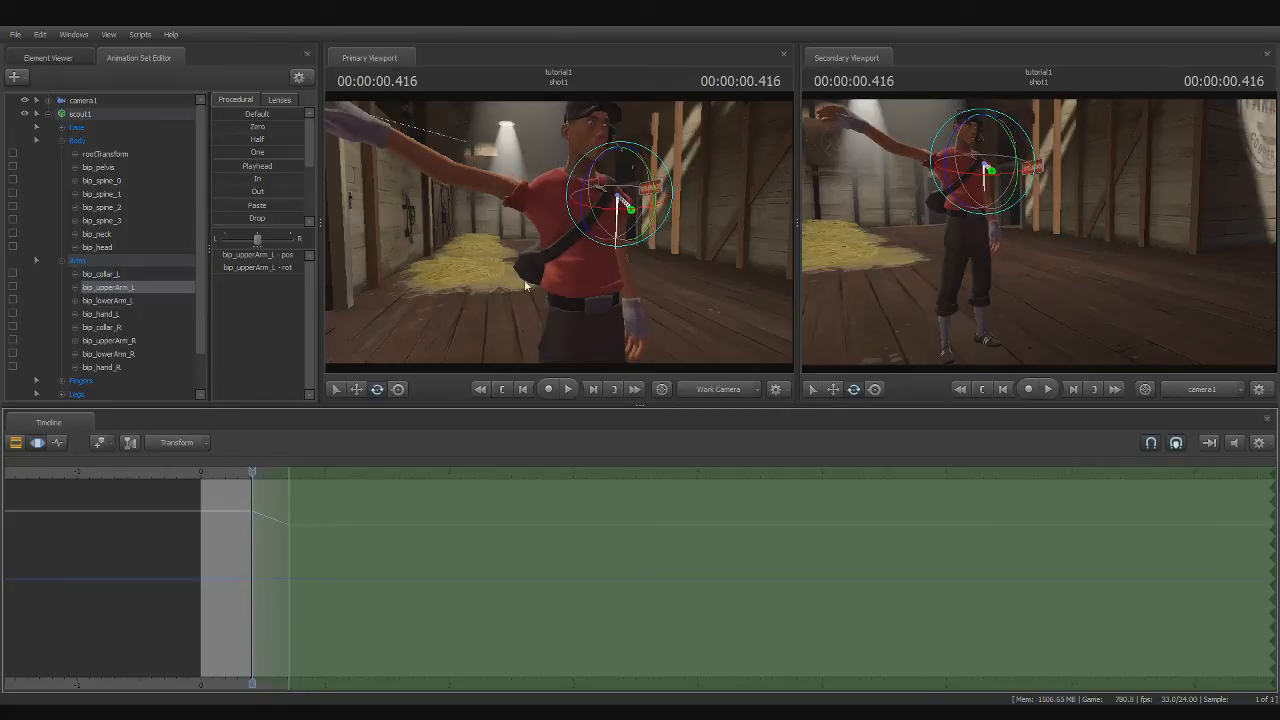
Extend the falloff to about 1.46 seconds, select camera1 and turn its view at the falloff's end
click(49, 112)
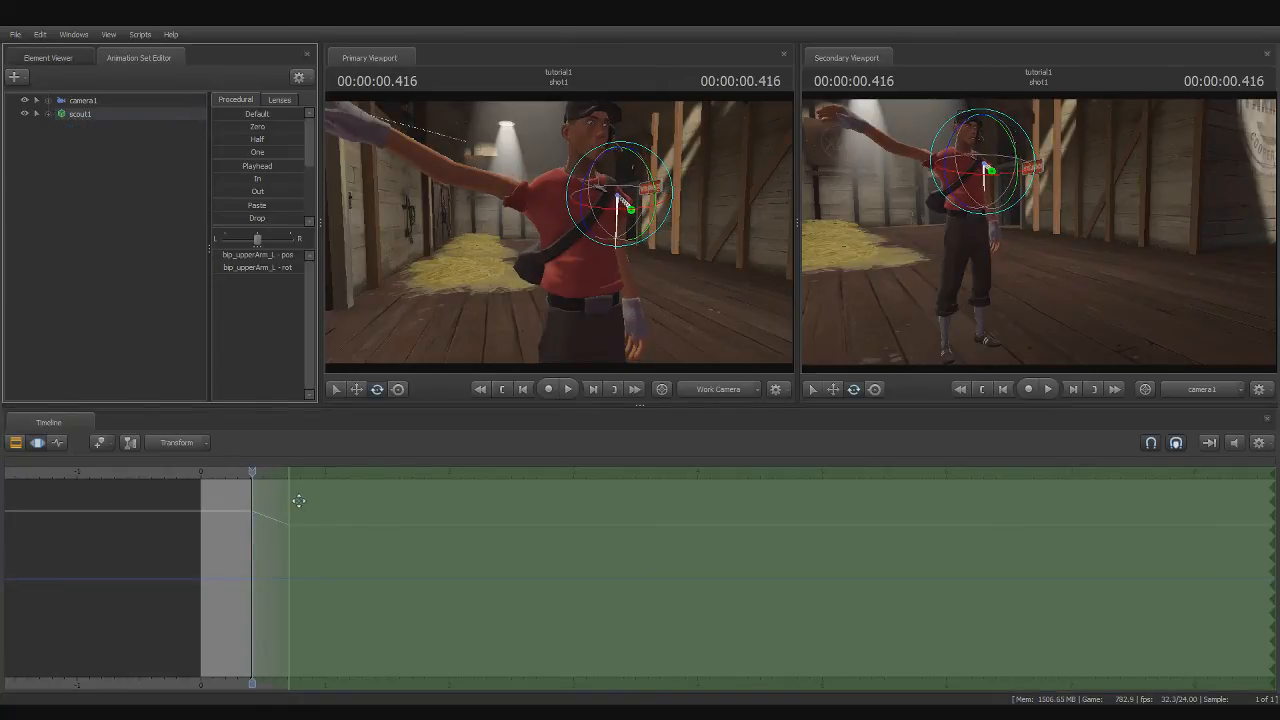
drag(285, 513, 379, 516)
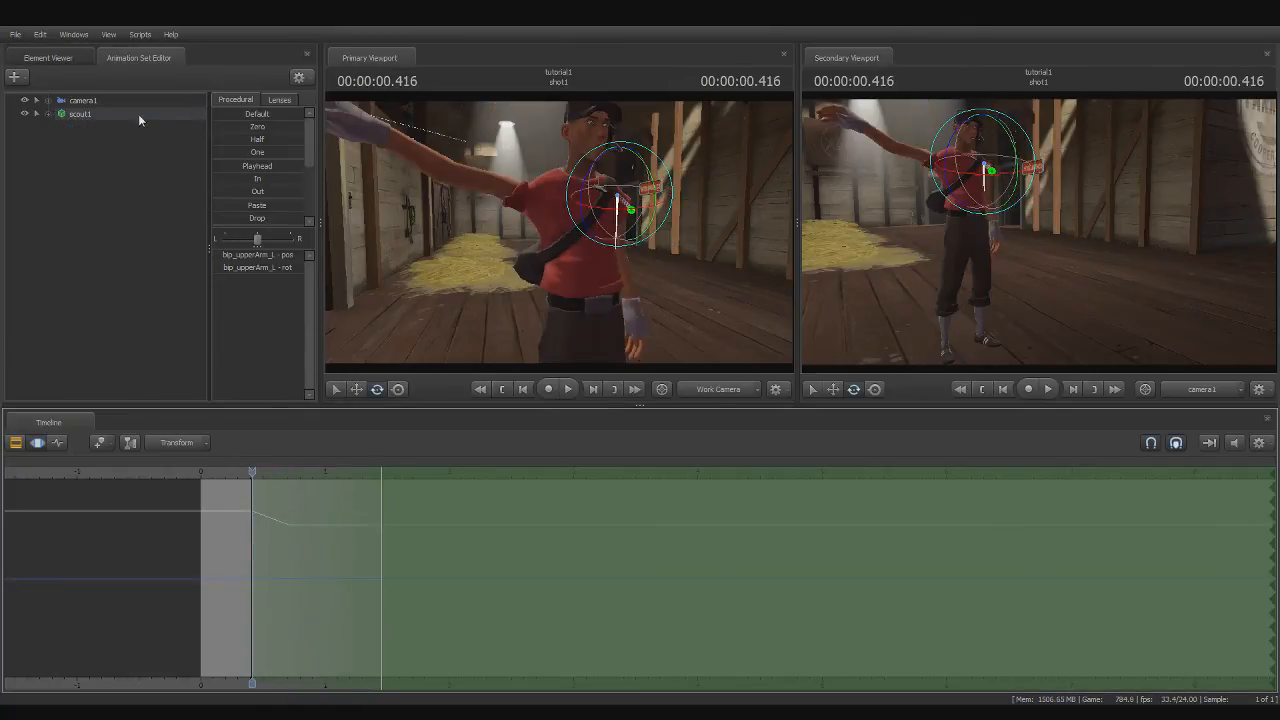
click(111, 100)
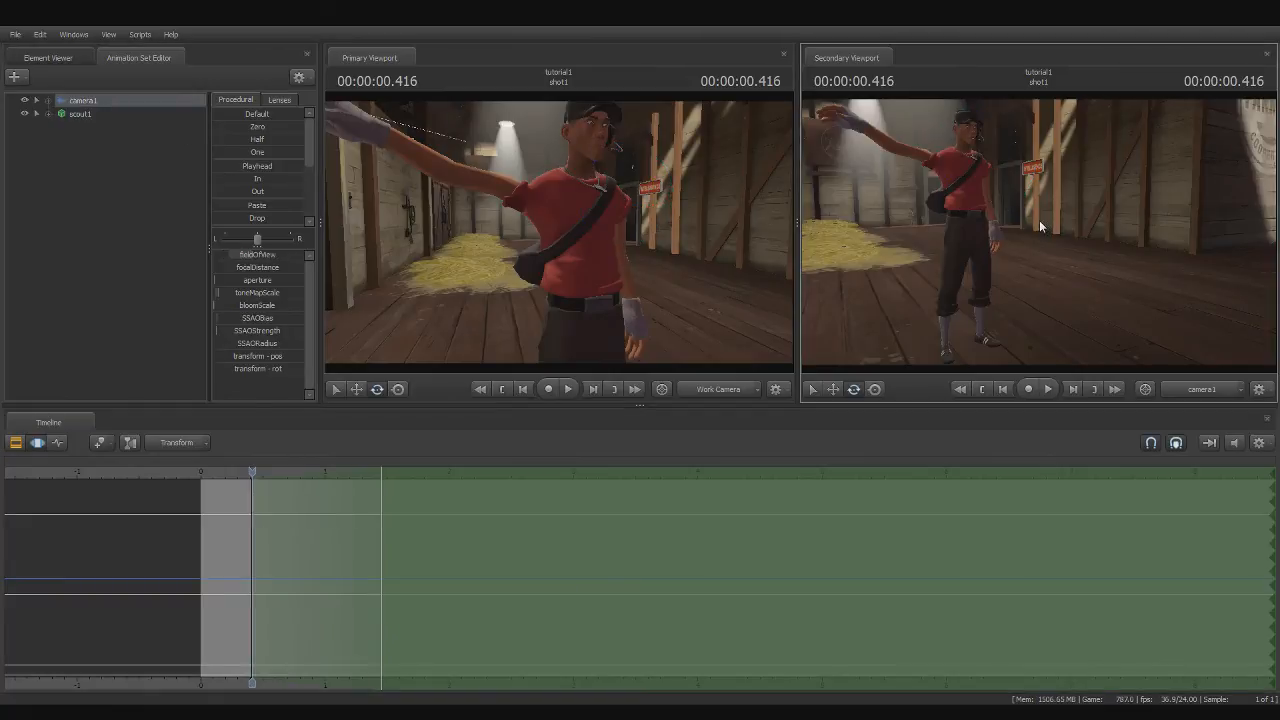
drag(253, 471, 378, 488)
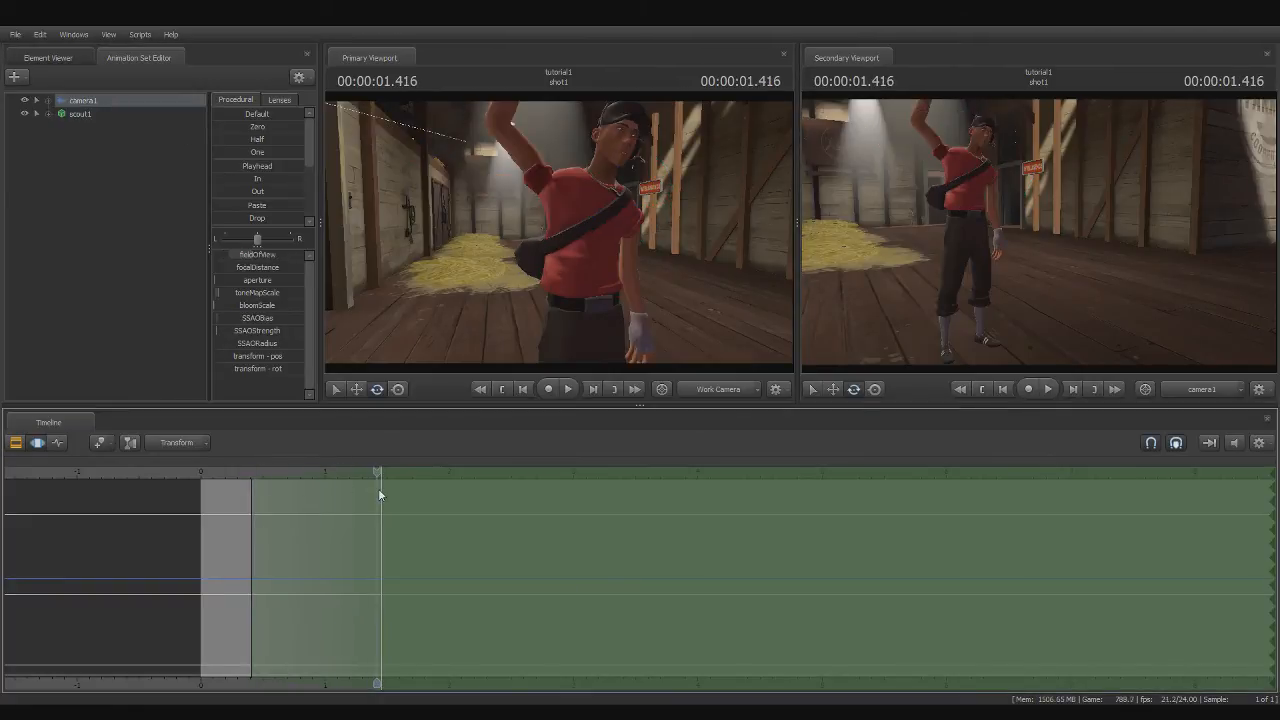
drag(960, 255, 877, 247)
Preview the camera motion and reframe camera1 at about 1.46 seconds for a more frontal view of the waving scout
drag(380, 471, 216, 472)
key(space)
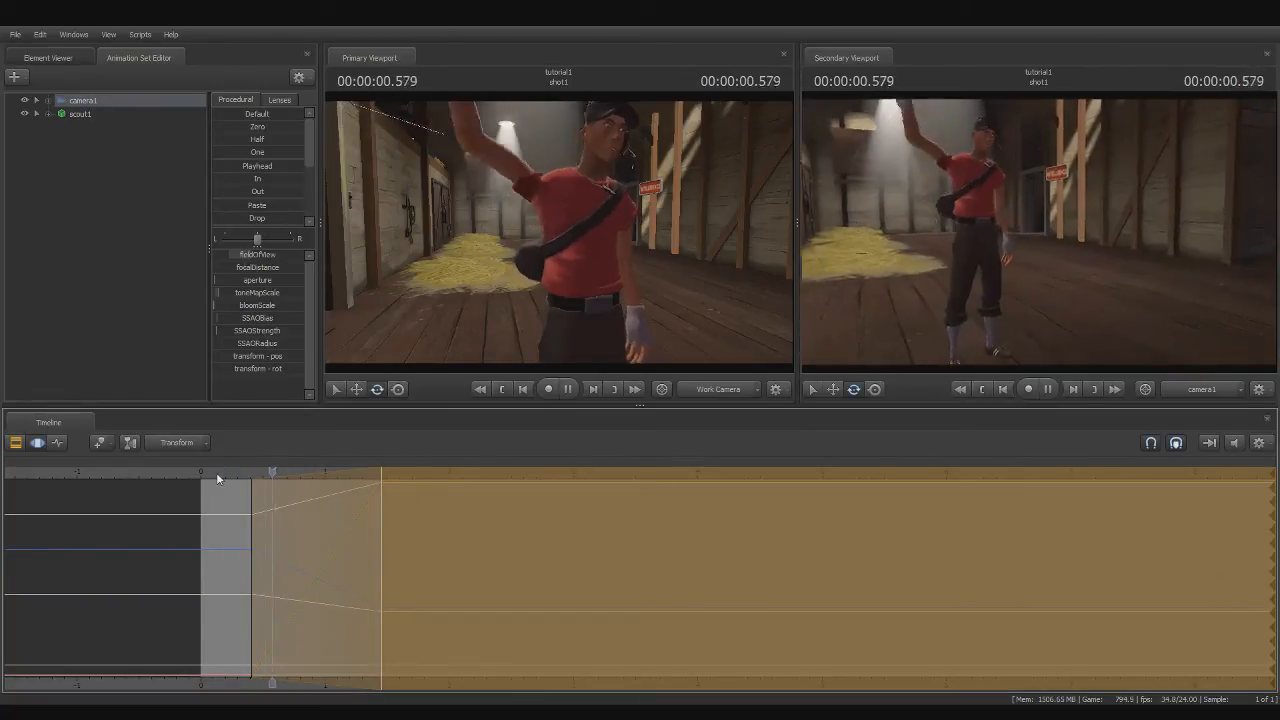
key(space)
drag(413, 472, 380, 471)
drag(960, 250, 986, 287)
Play back the camera move, commit the edit and scrub from 0.416 to 1.458 seconds
drag(376, 481, 217, 483)
key(space)
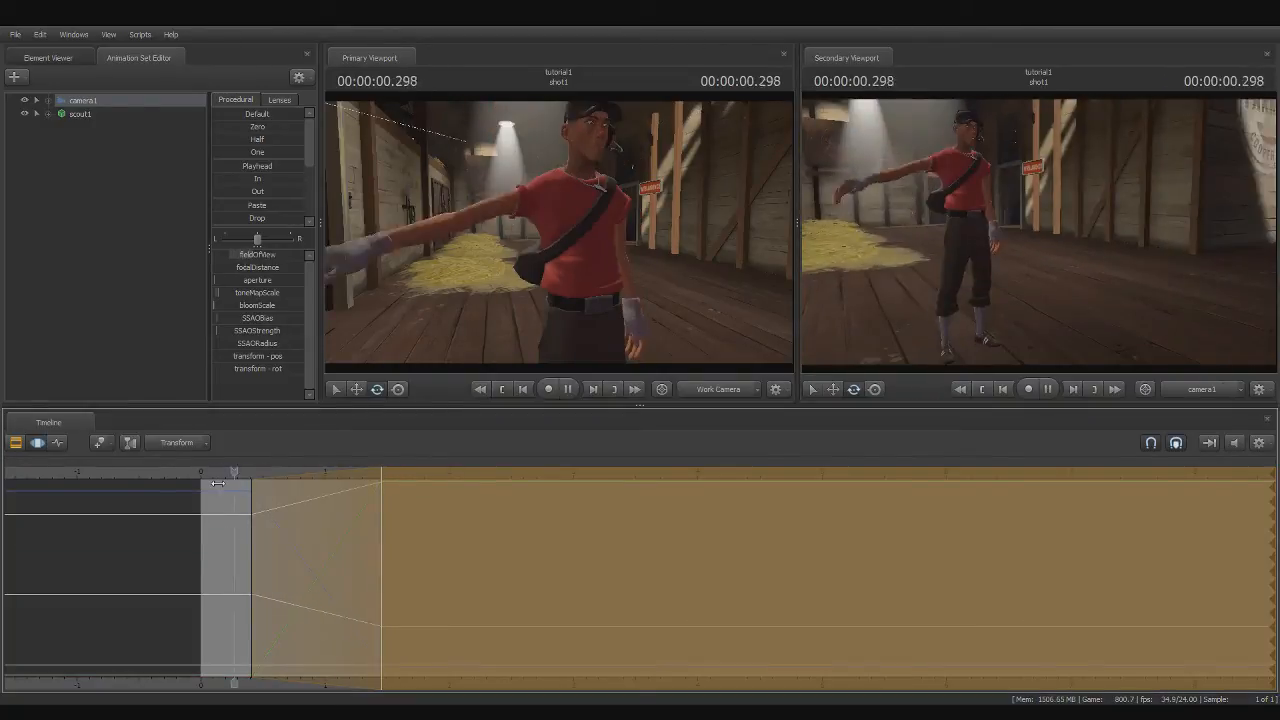
key(space)
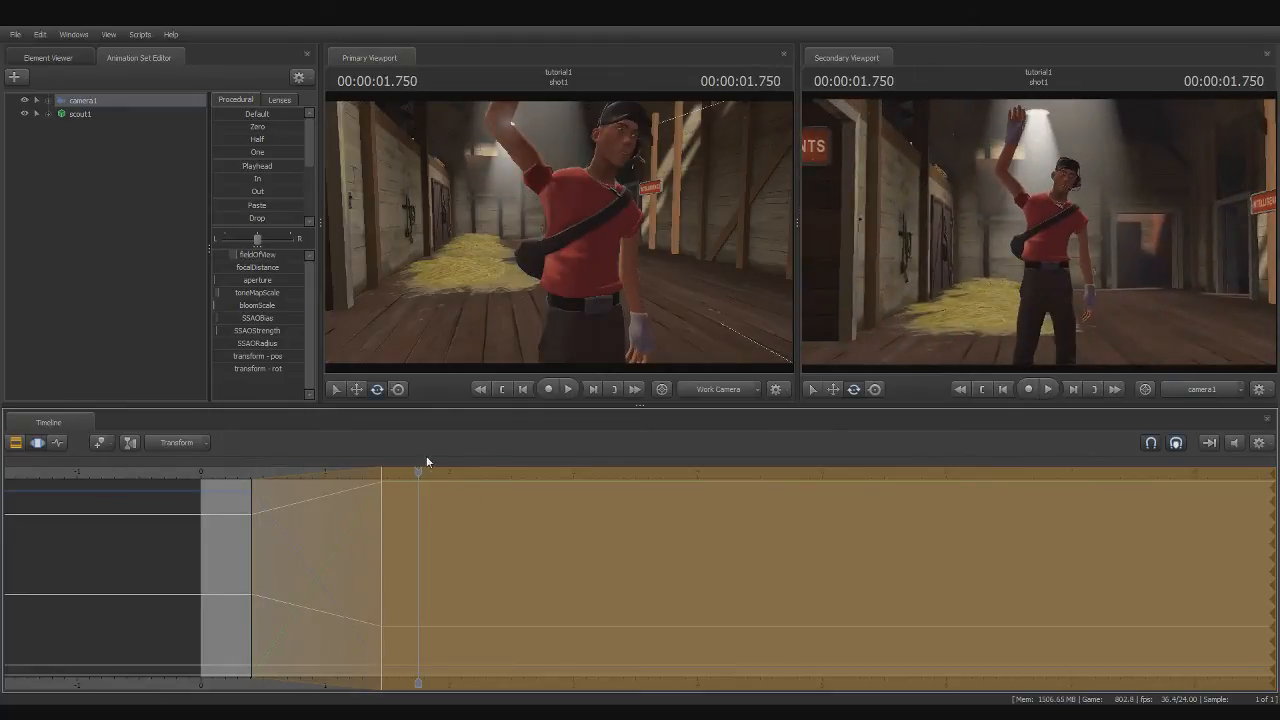
key(Return)
drag(420, 474, 252, 478)
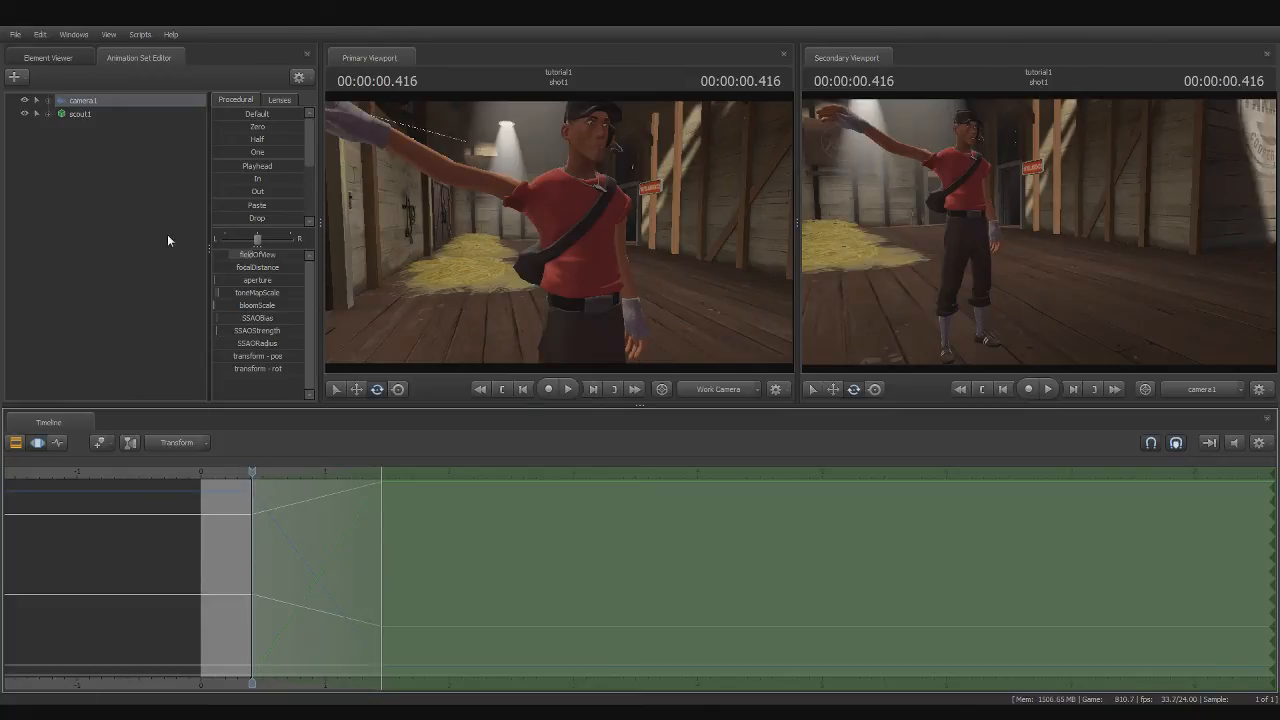
drag(252, 478, 380, 487)
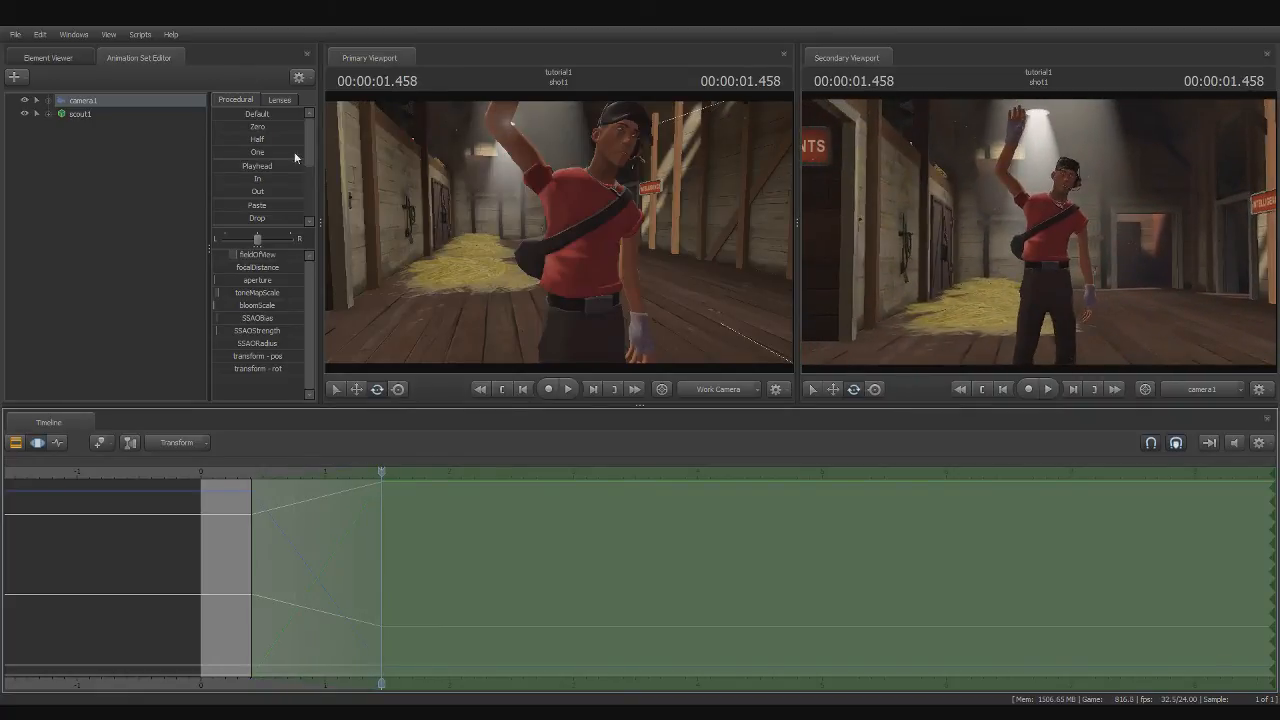
Add an ExplosionCore_MidAir particle system to the shot with the playhead at 1.458 seconds
click(107, 216)
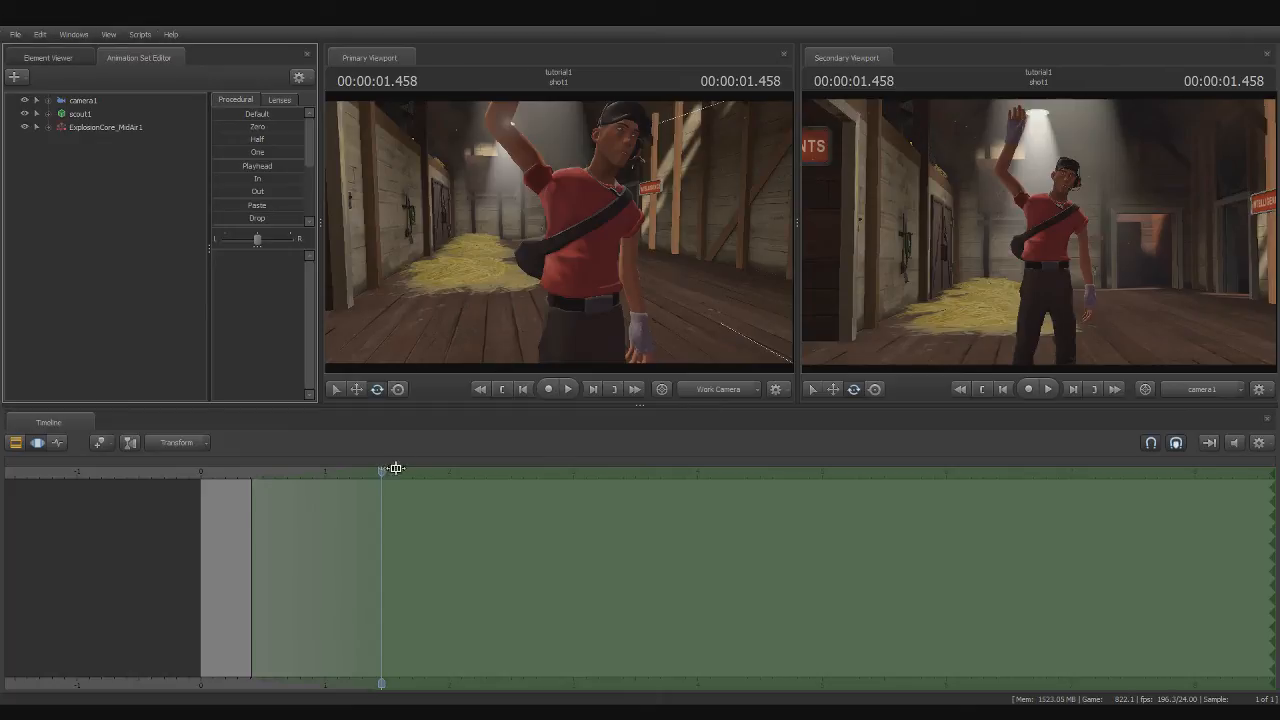
mouse_move(378, 471)
mouse_down()
mouse_move(358, 470)
mouse_move(423, 471)
mouse_move(382, 471)
mouse_up()
drag(485, 286, 580, 286)
Scrub from before the shot's beginning to 1.5 seconds and examine the explosion beside the scout with the work camera
mouse_move(377, 472)
mouse_down()
mouse_move(356, 473)
mouse_move(384, 488)
mouse_move(362, 486)
mouse_up()
drag(348, 480, 181, 471)
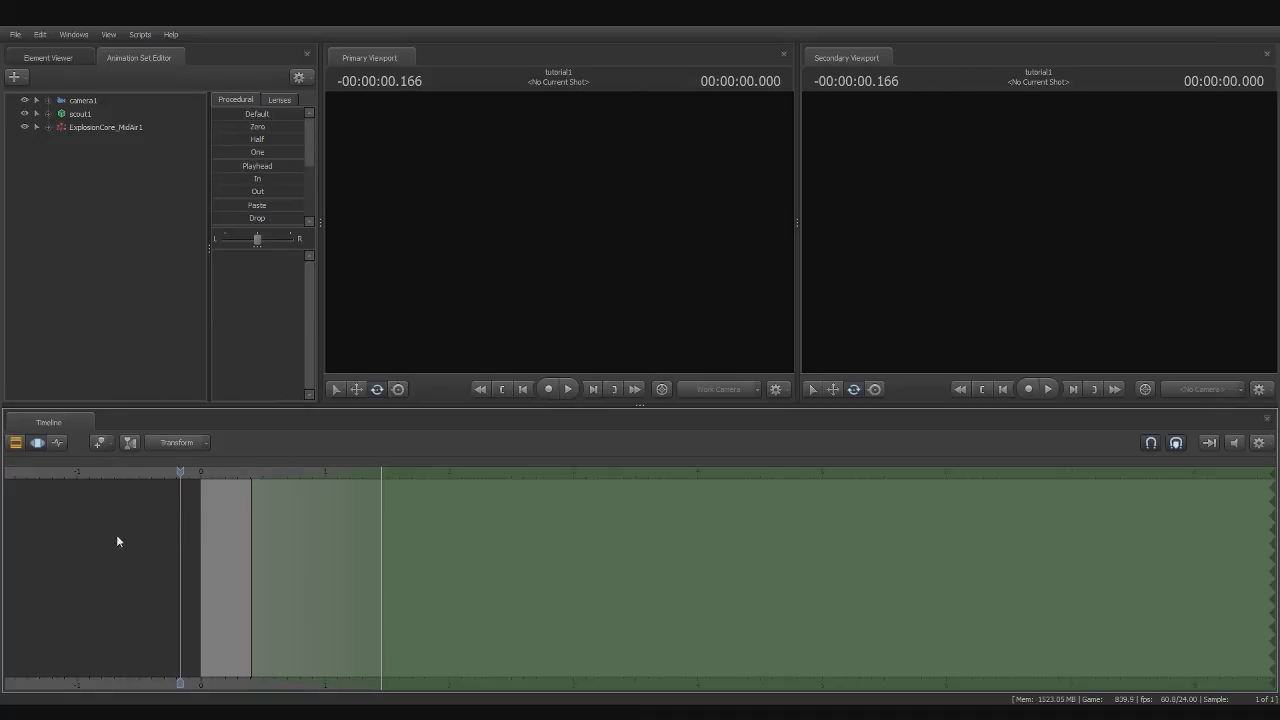
drag(176, 464, 386, 491)
drag(583, 255, 560, 237)
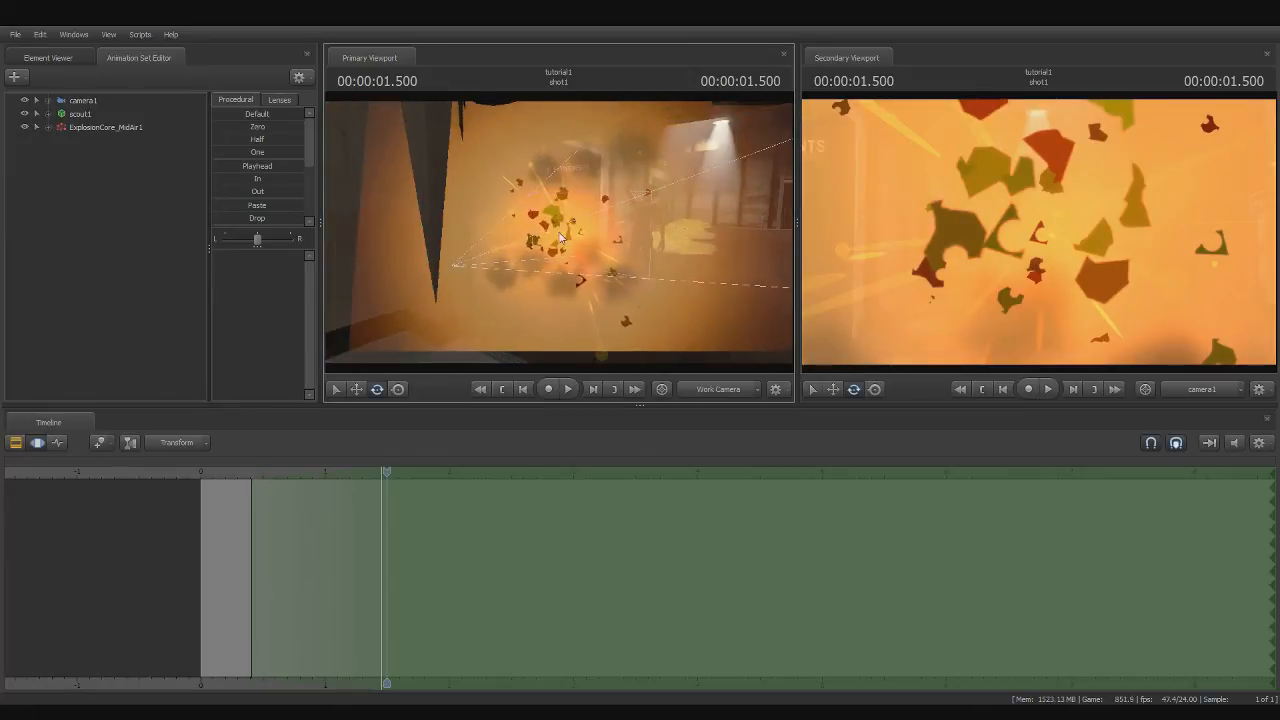
drag(669, 254, 669, 254)
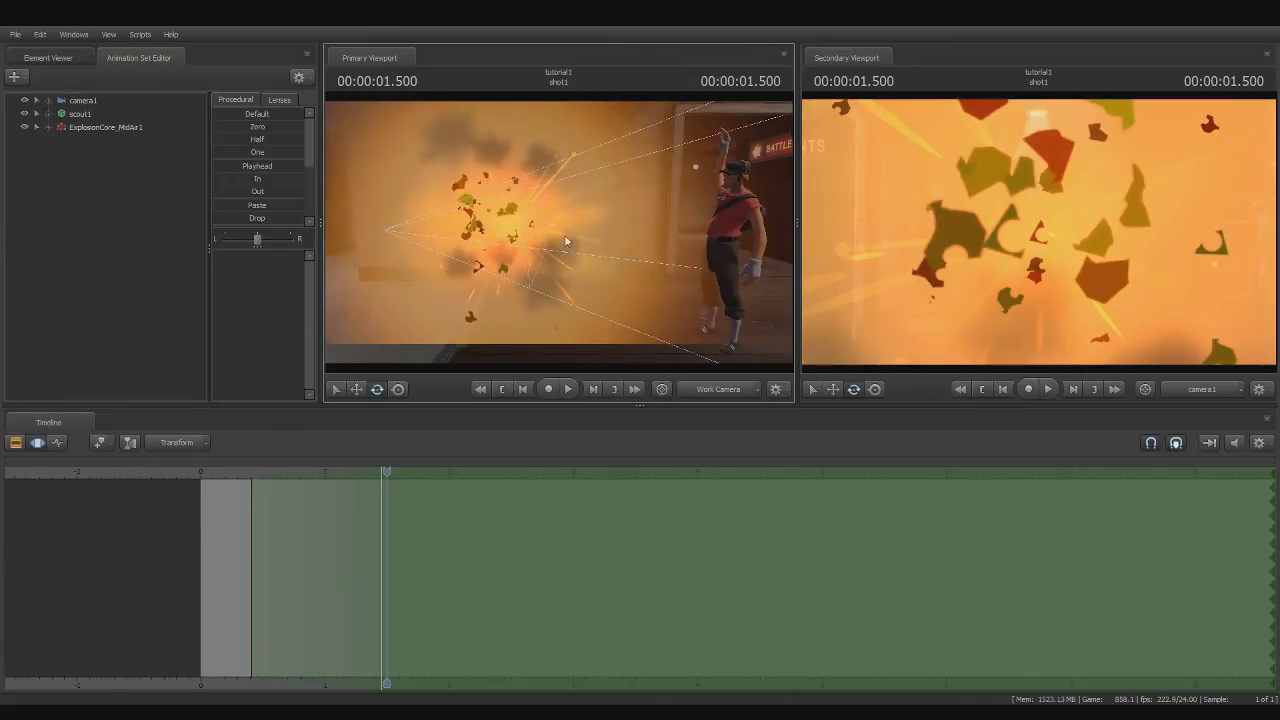
Extend the time selection over the whole shot and move the ExplosionCore_MidAir1 effect up toward the scout's raised hand
drag(390, 473, 8, 477)
scroll(382, 476, up, 5)
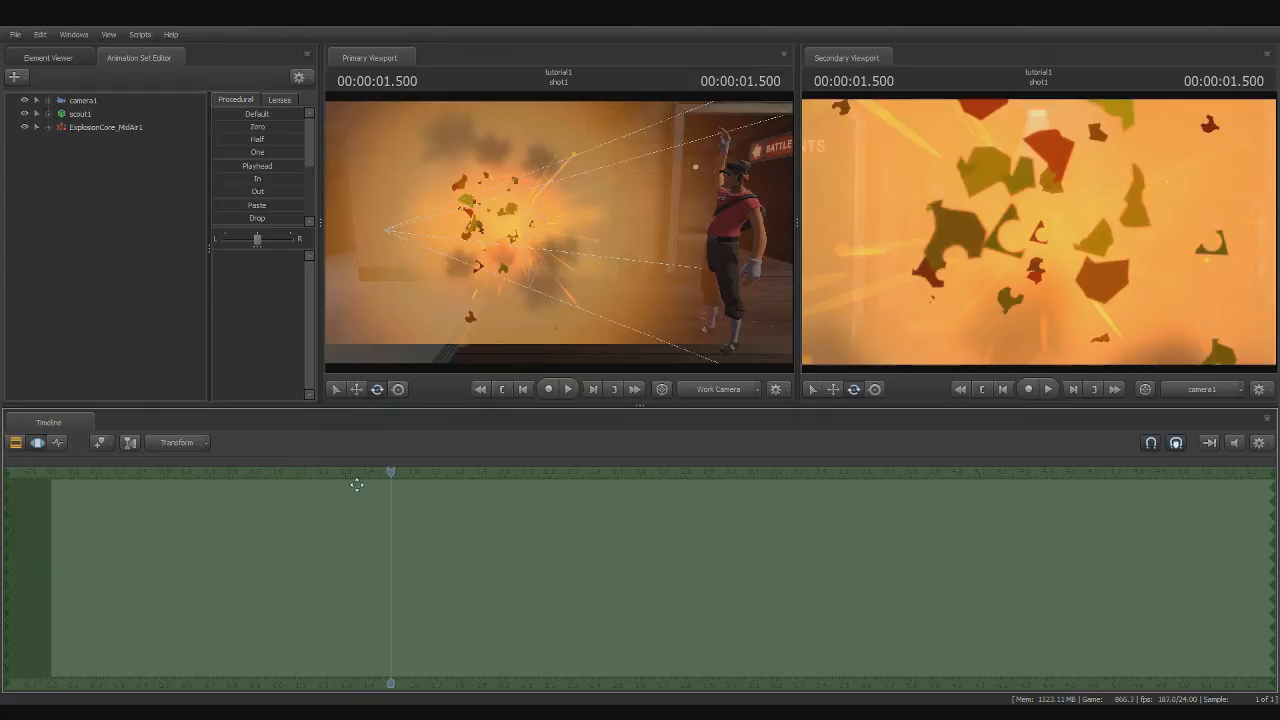
click(121, 127)
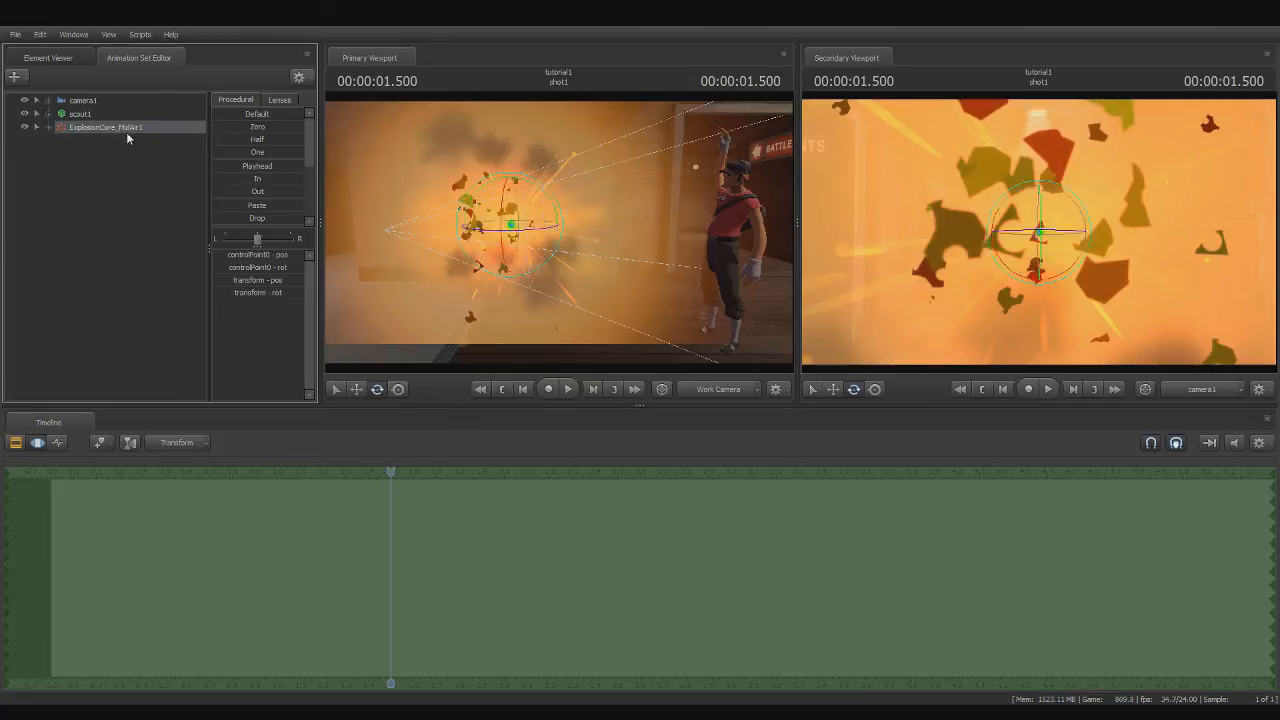
click(358, 390)
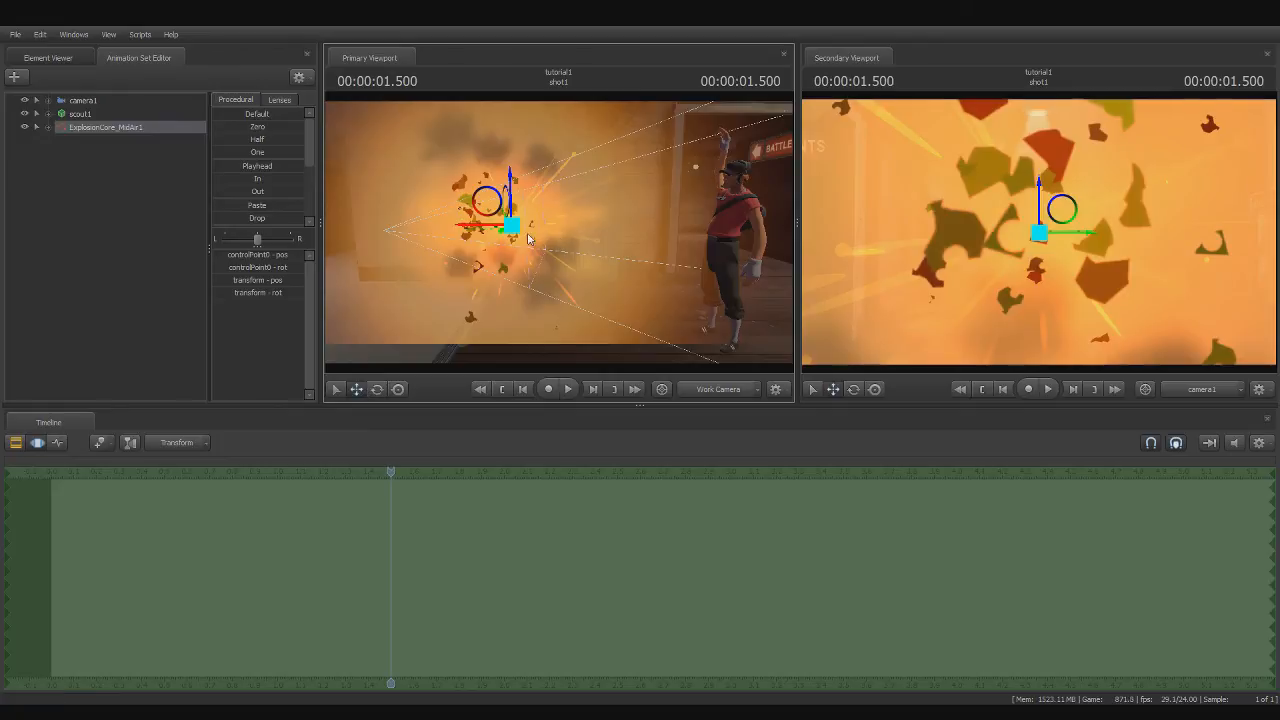
drag(460, 229, 532, 104)
Fine-tune the explosion's position from several angles so it sits right at the scout's raised hand
drag(603, 263, 608, 206)
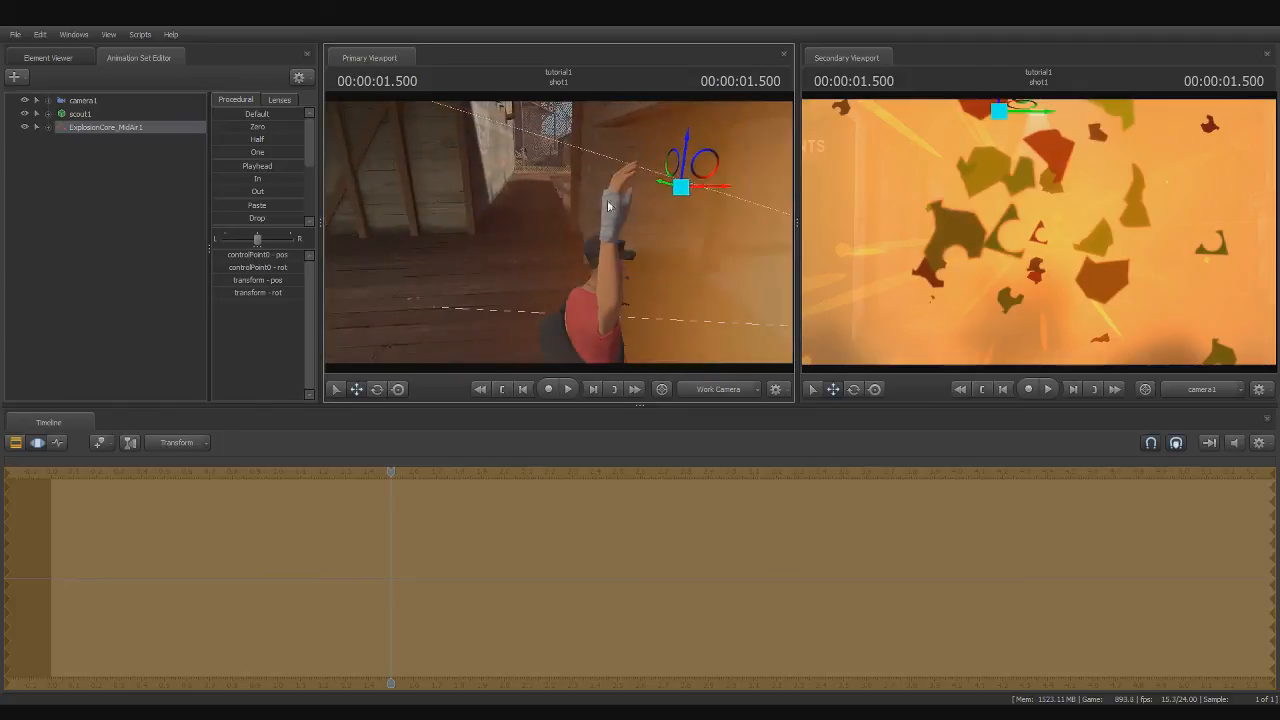
drag(704, 187, 536, 201)
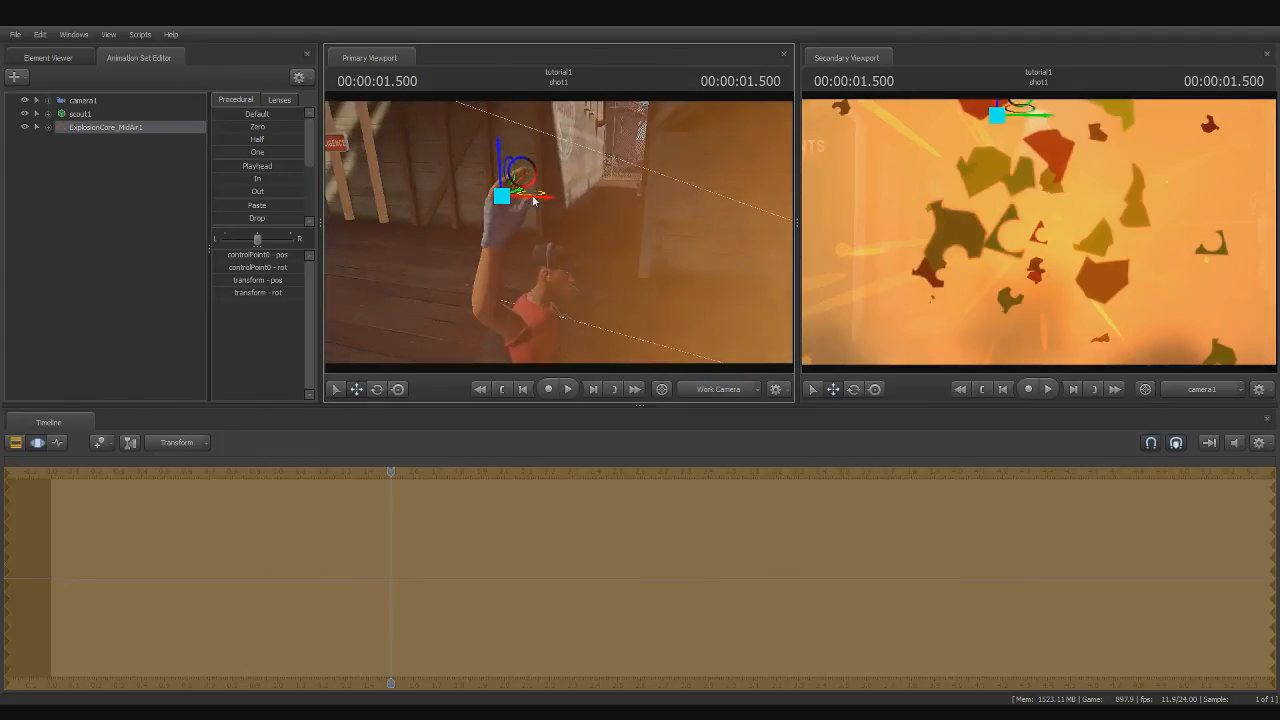
drag(507, 173, 591, 244)
drag(547, 195, 583, 194)
drag(585, 205, 710, 203)
drag(584, 192, 567, 192)
Commit the explosion move, then scrub from 1.333 seconds and play the shot to check the blast at the hand
drag(392, 471, 353, 471)
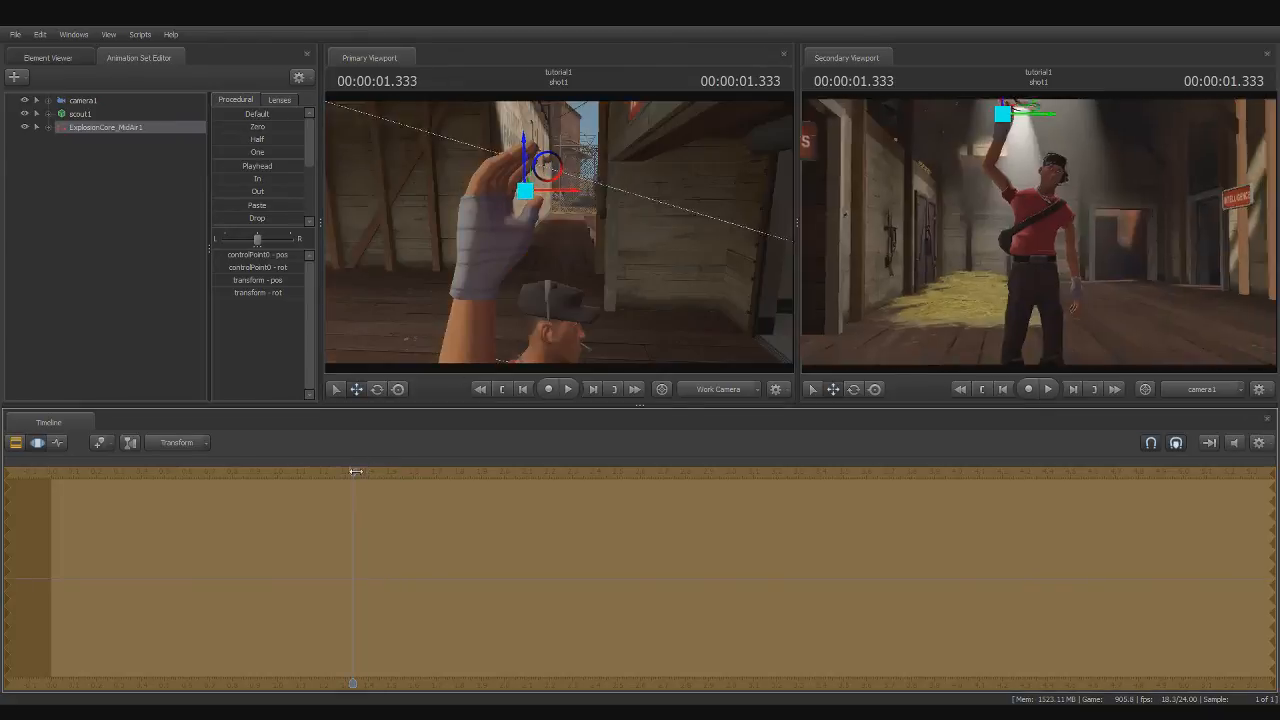
drag(465, 285, 435, 262)
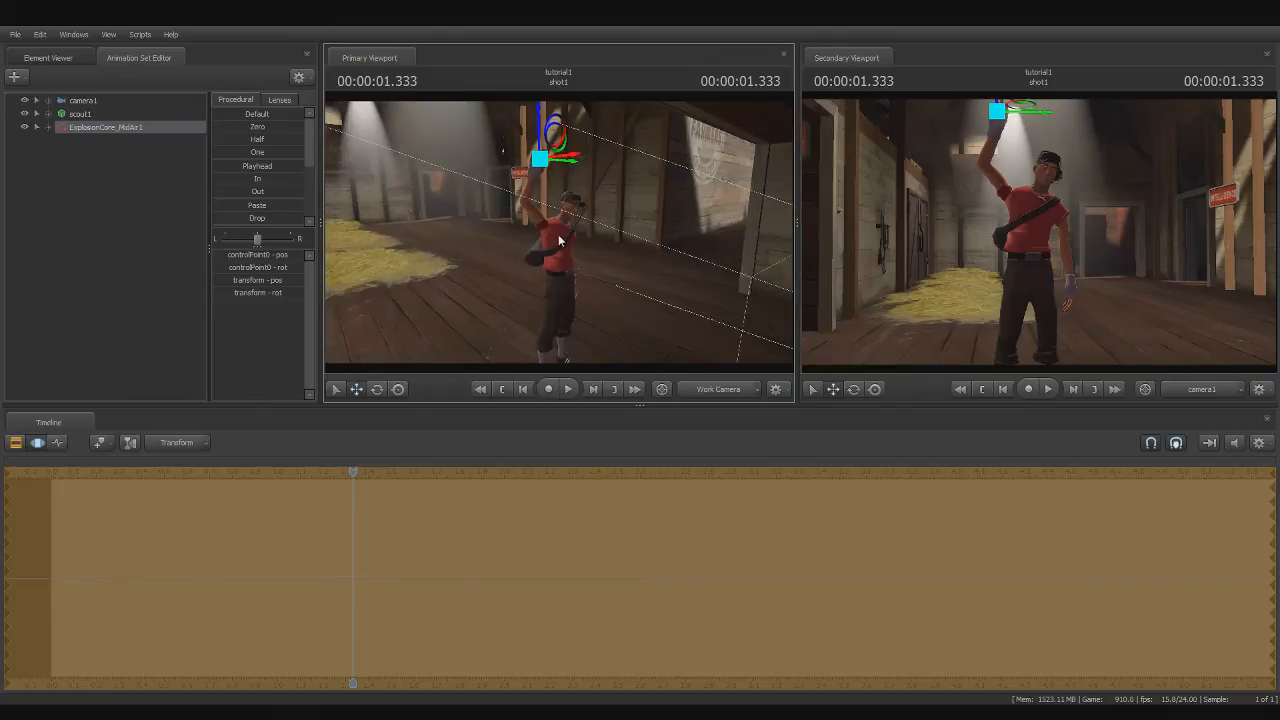
click(337, 489)
drag(354, 471, 401, 478)
click(440, 330)
key(space)
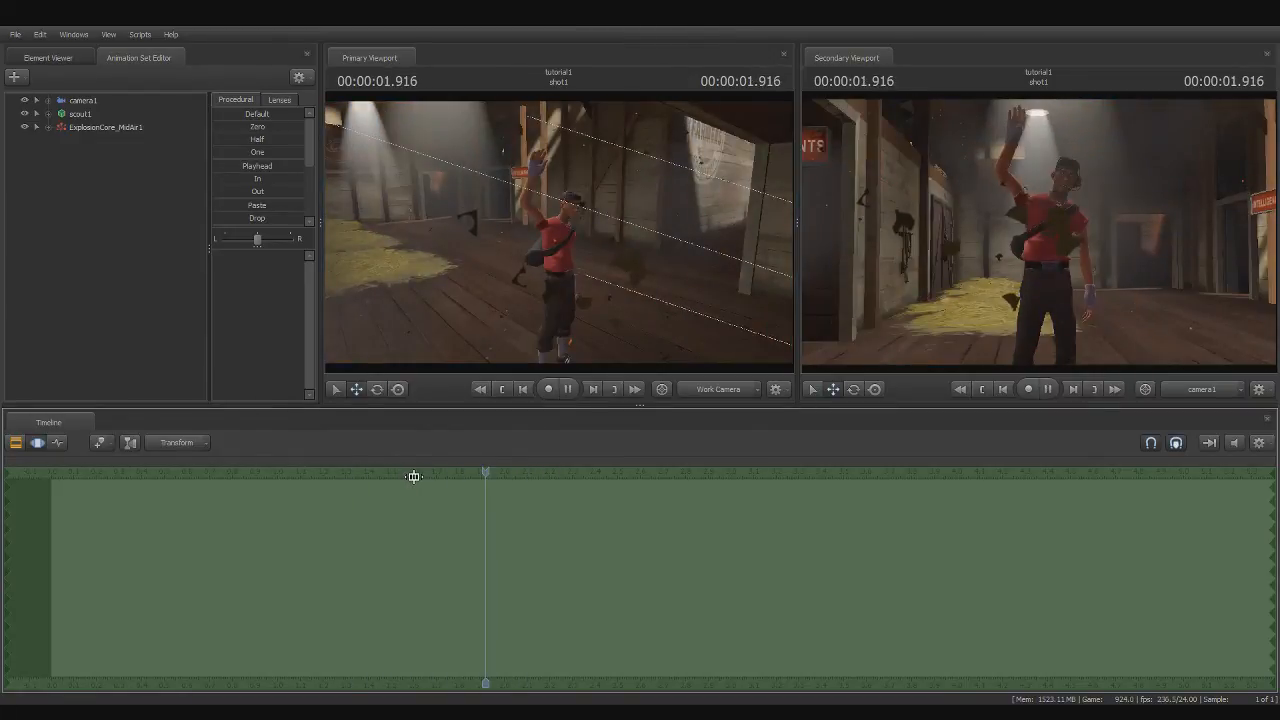
With the playhead at 1.458 seconds, reduce light1's intensity to zero across the whole shot and commit it
drag(666, 471, 449, 476)
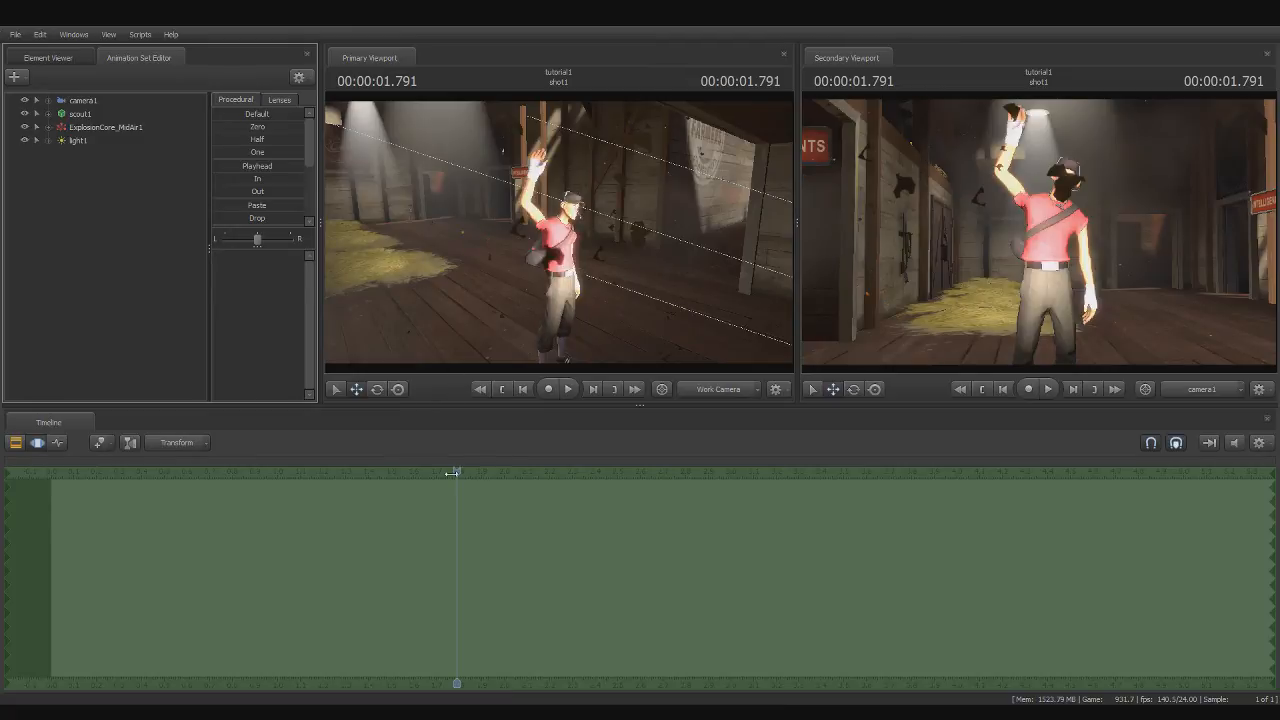
drag(455, 472, 382, 496)
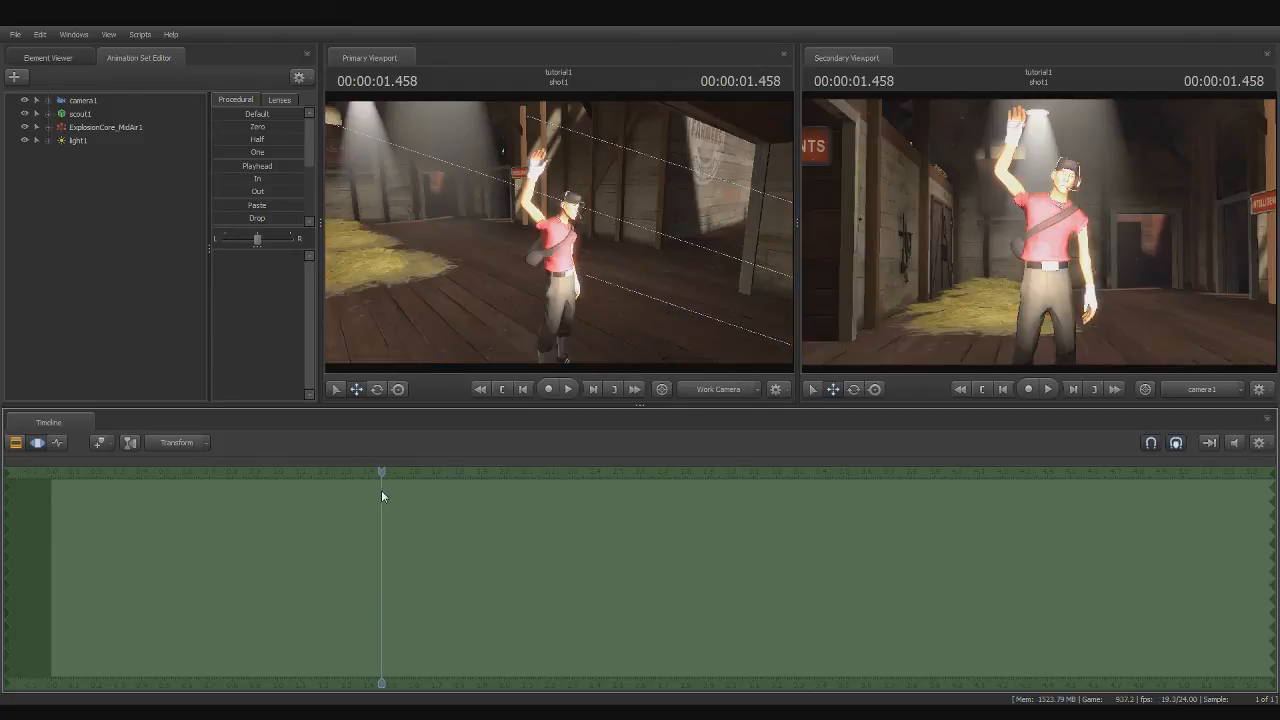
click(84, 143)
drag(283, 260, 250, 260)
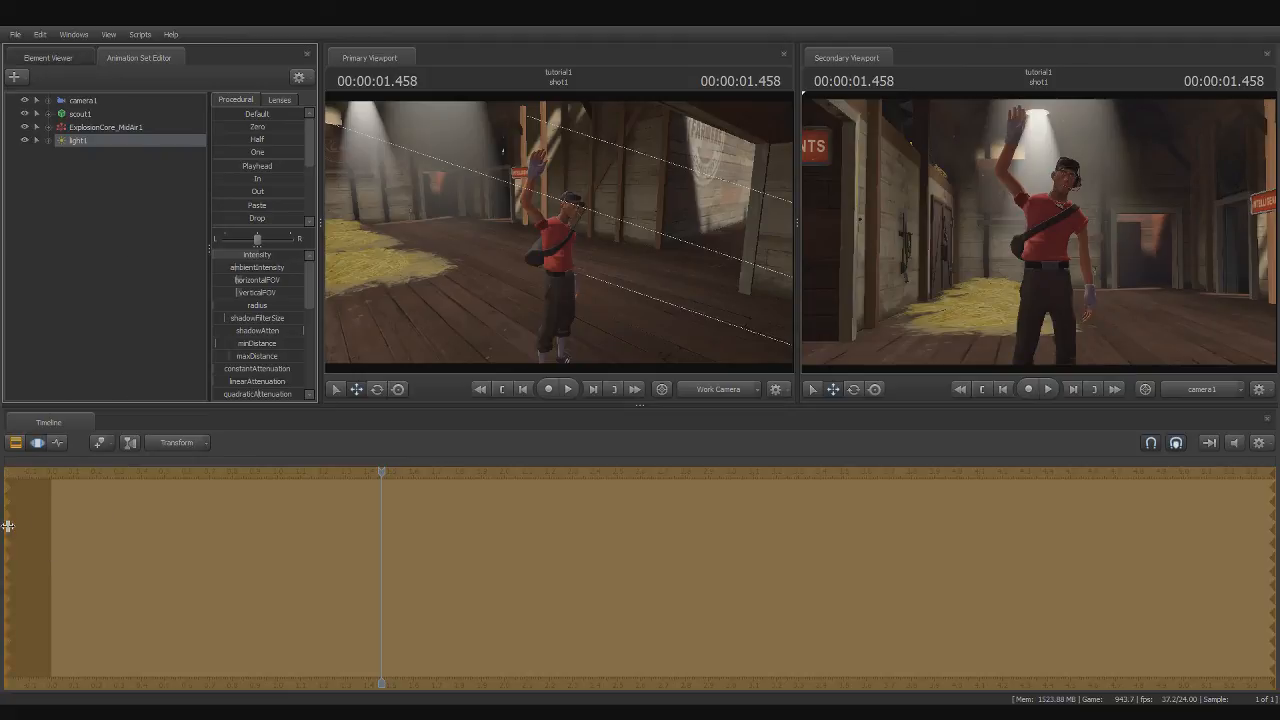
mouse_move(8, 526)
mouse_down()
mouse_move(363, 521)
mouse_move(5, 515)
mouse_up()
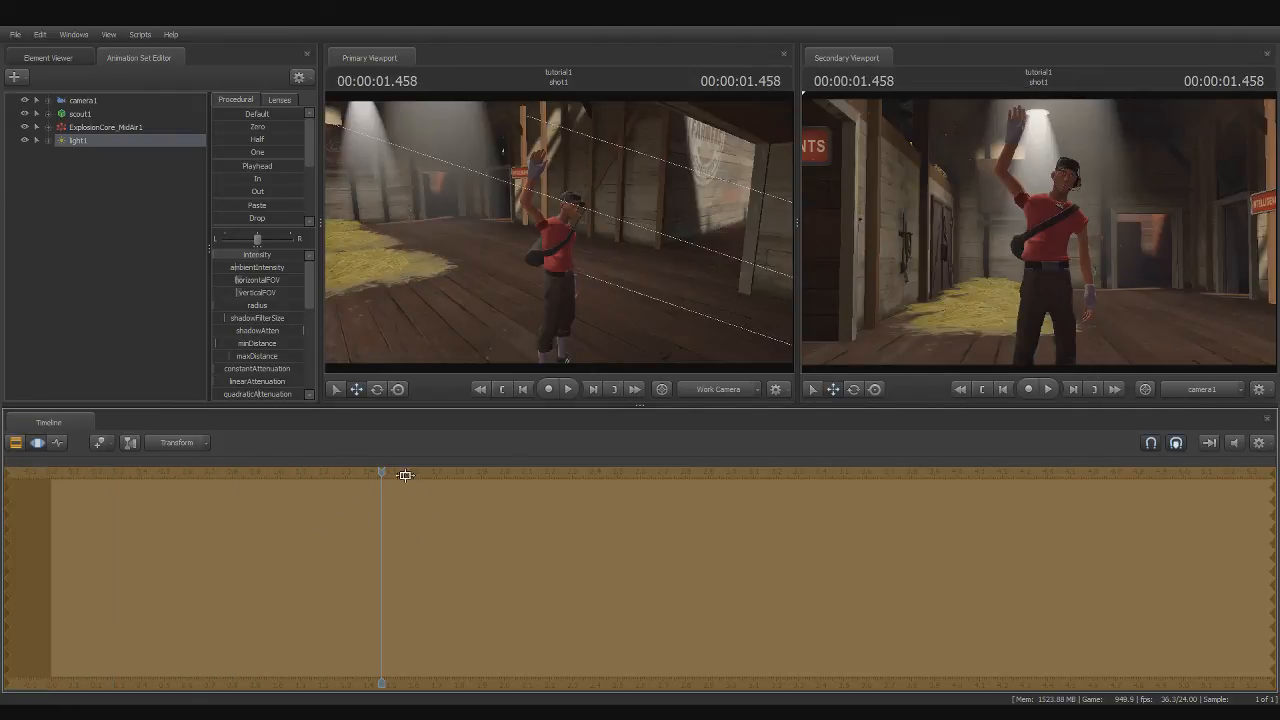
key(Escape)
Limit the time selection to about 1.46–1.67 seconds, holding from 1.5 to about 1.54, and raise light1's intensity within it
drag(7, 524, 380, 535)
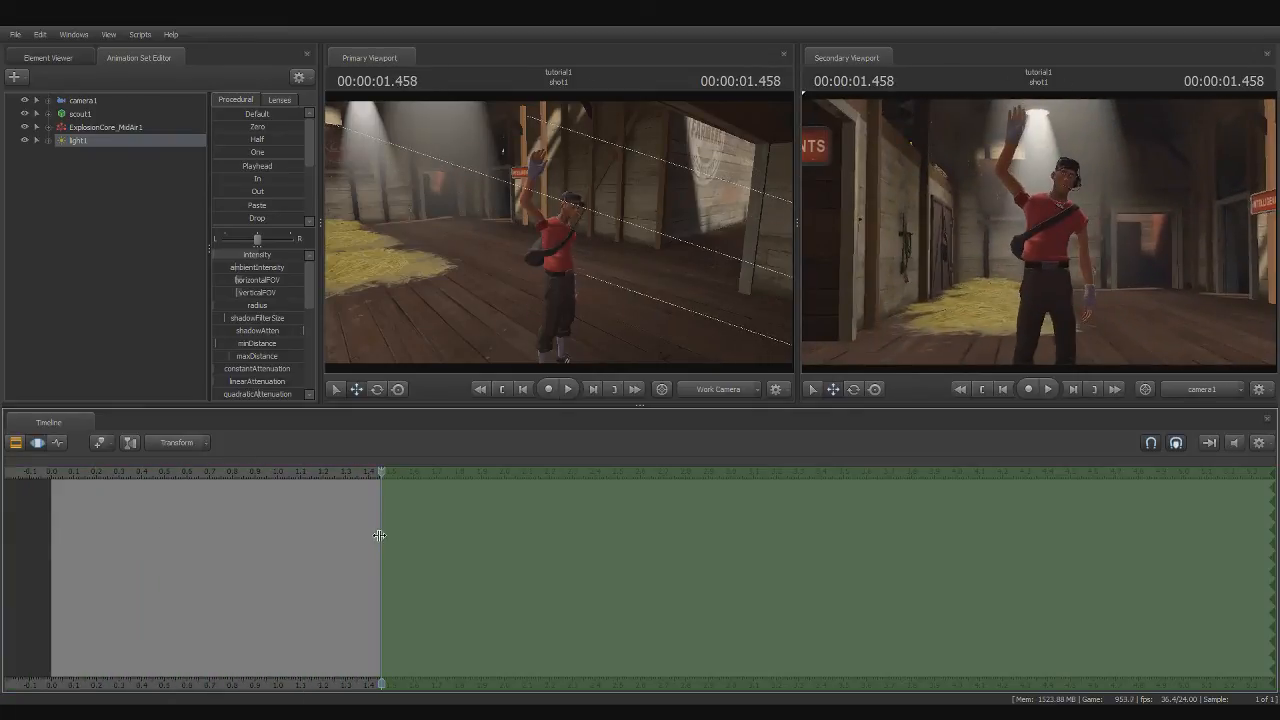
scroll(379, 535, up, 3)
click(393, 473)
mouse_move(380, 492)
mouse_down()
mouse_move(395, 498)
mouse_move(380, 498)
mouse_up()
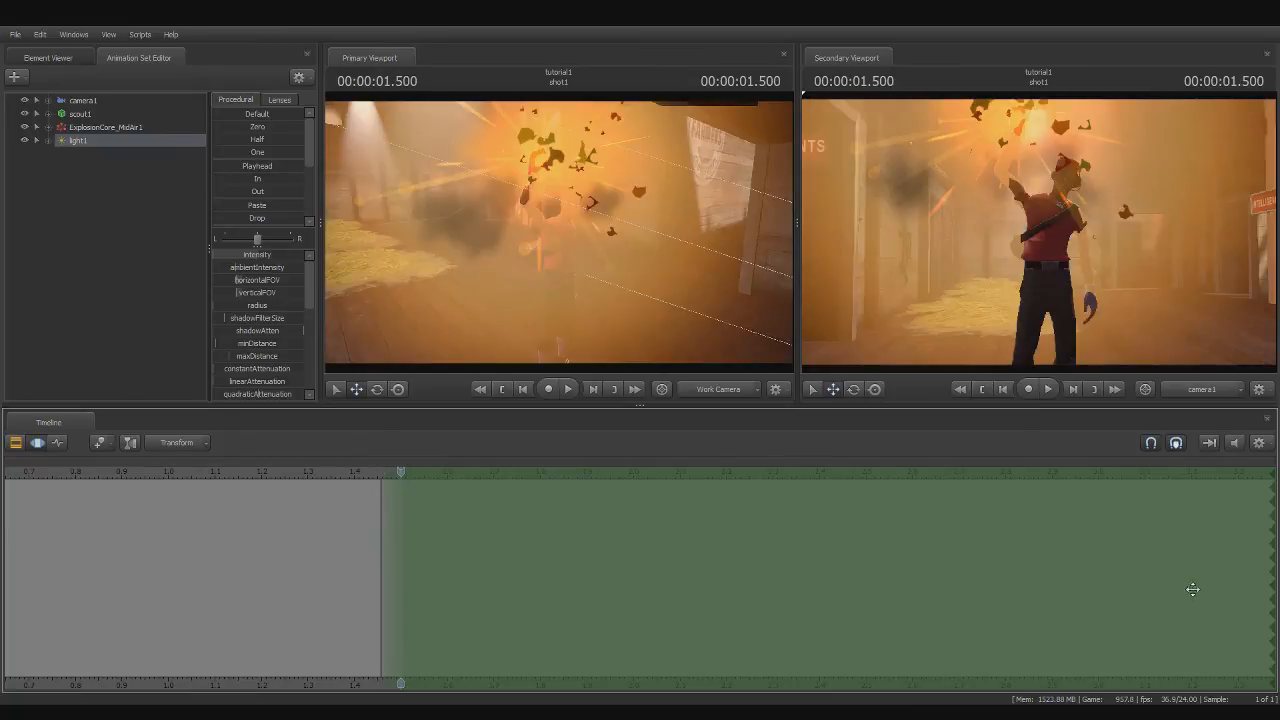
drag(1272, 582, 478, 564)
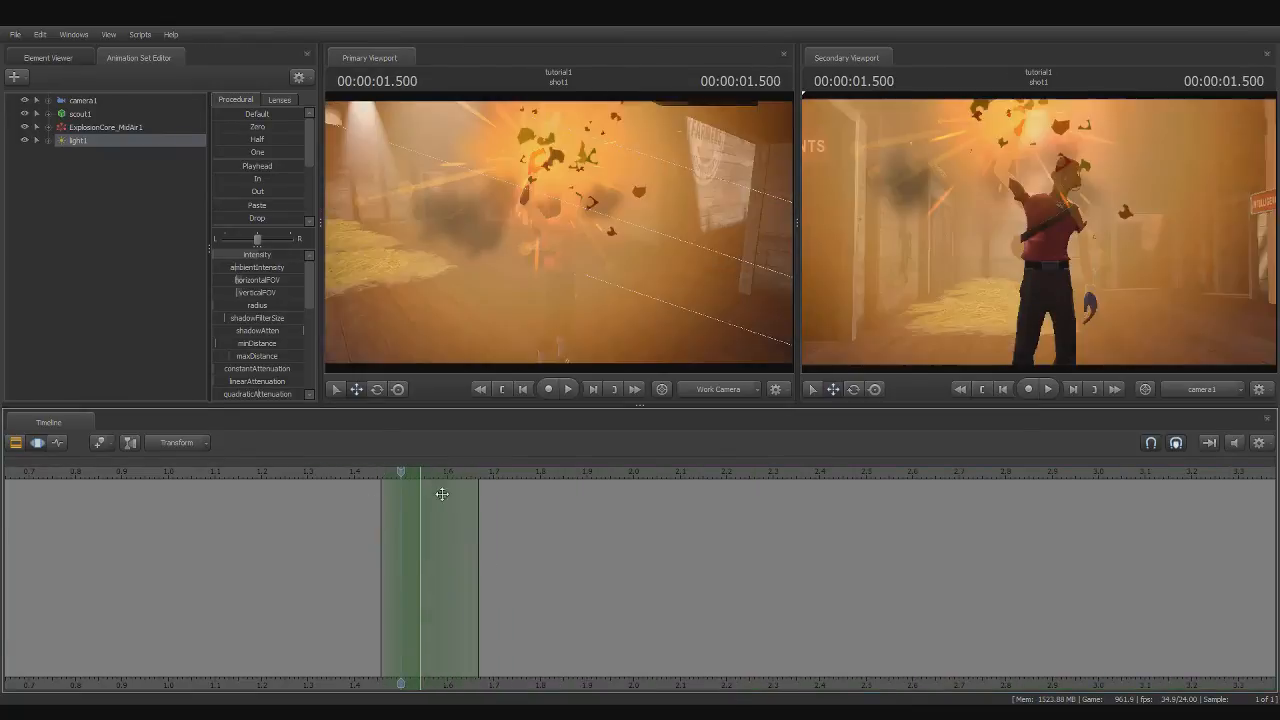
drag(257, 256, 304, 256)
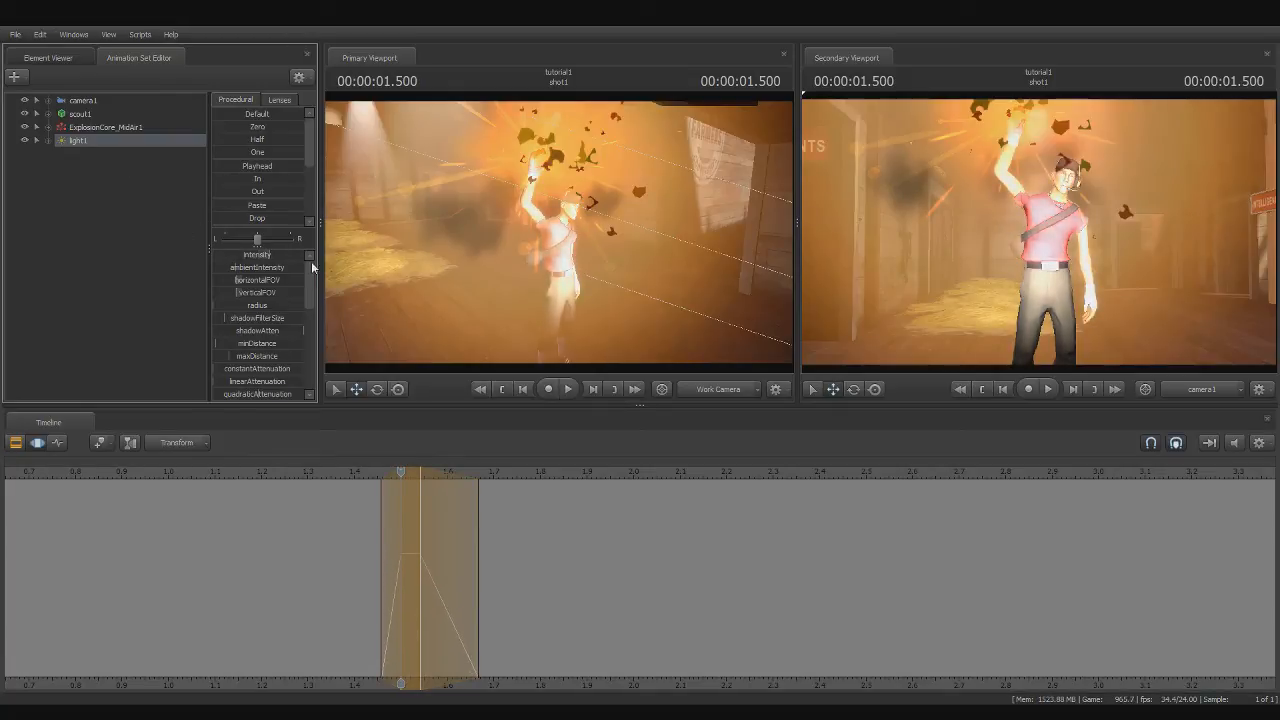
Rotate light1 in the work camera view so its beam favours the scout's upper body
key(s)
drag(478, 221, 556, 230)
key(w)
click(378, 392)
drag(480, 280, 470, 334)
key(s)
key(d)
Give light1 a warmer tint by lowering its color_green and color_blue values
drag(311, 289, 311, 384)
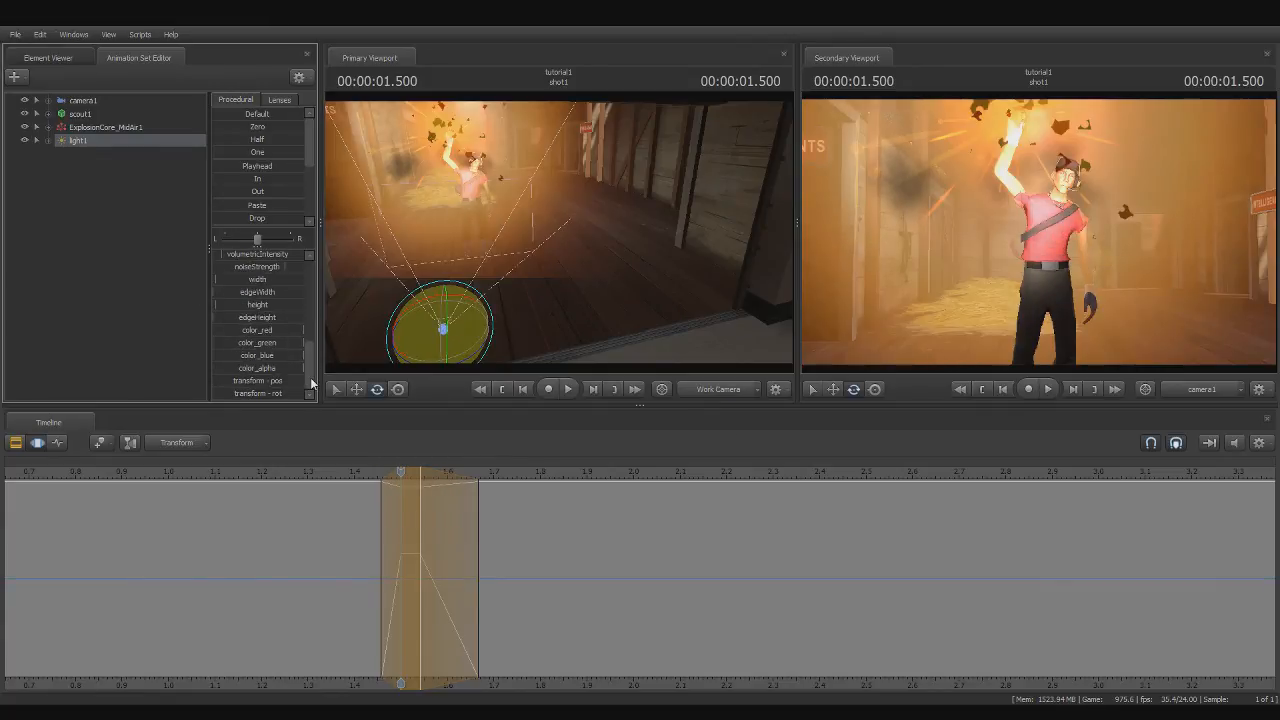
click(268, 330)
mouse_move(254, 330)
mouse_down()
mouse_move(303, 331)
mouse_move(248, 344)
mouse_move(251, 356)
mouse_move(276, 343)
mouse_up()
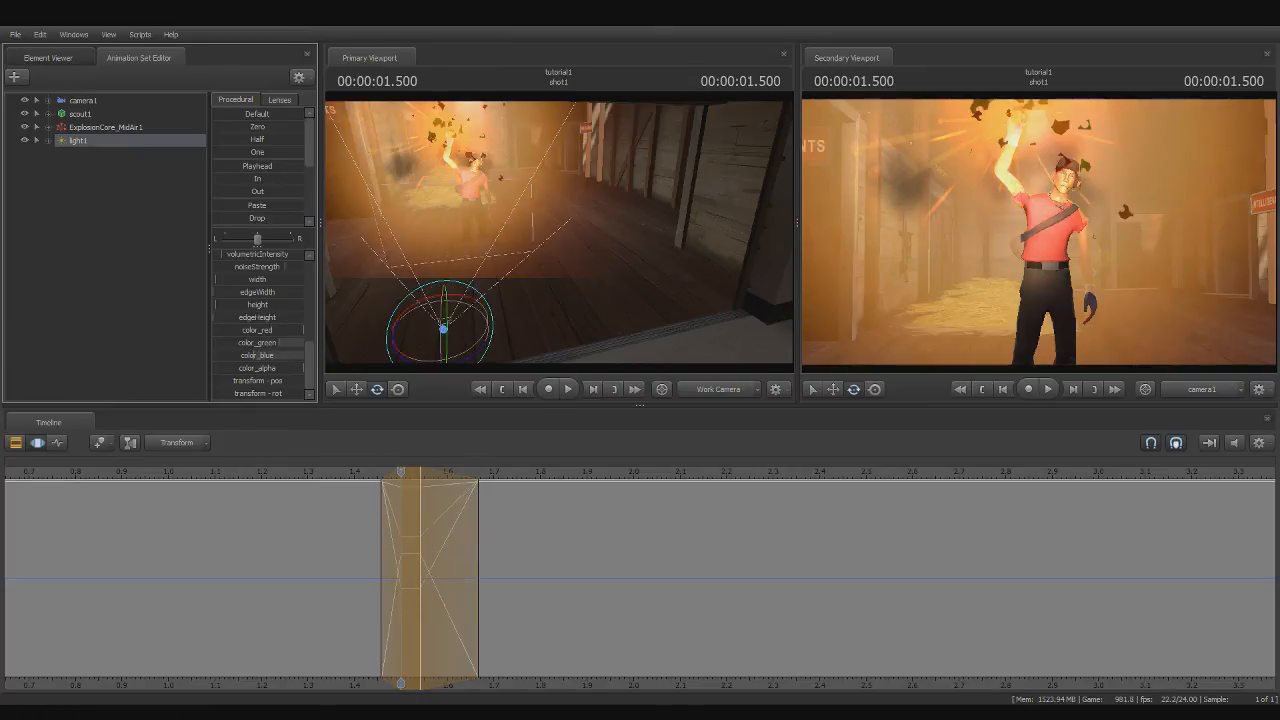
Raise light1's intensity further and slightly adjust its aim toward the scout
scroll(278, 287, up, 5)
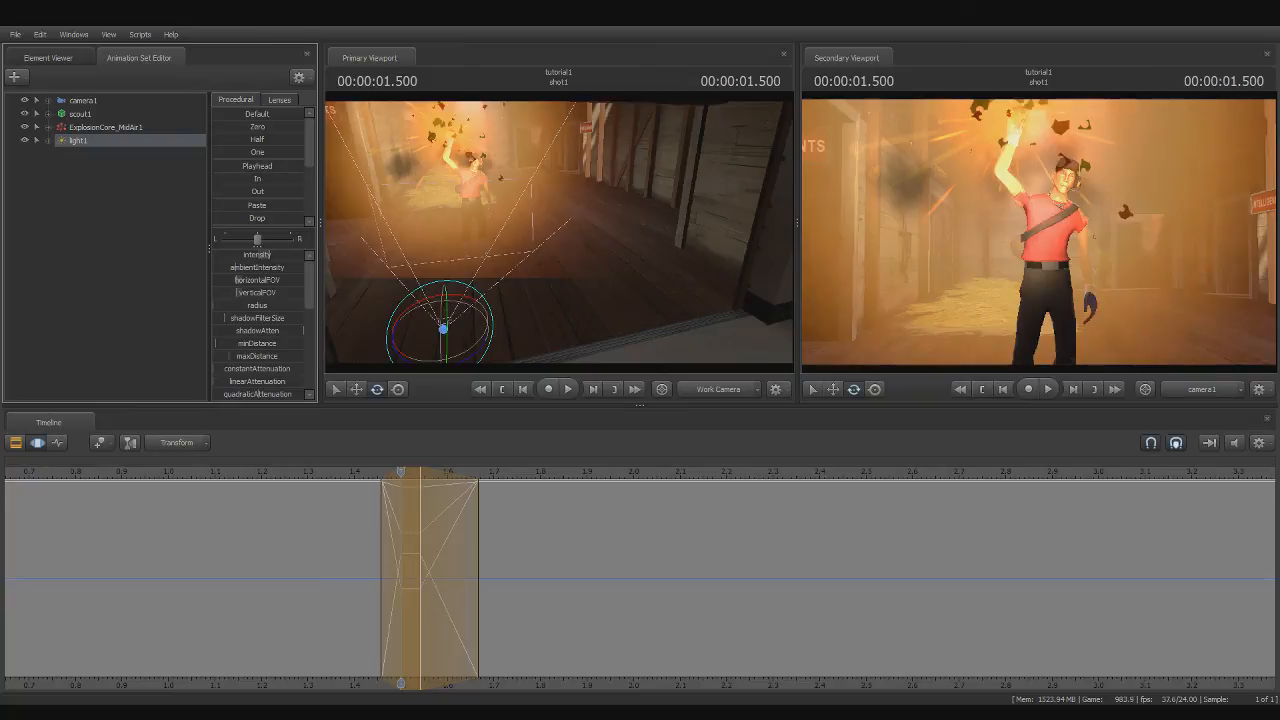
drag(270, 255, 300, 255)
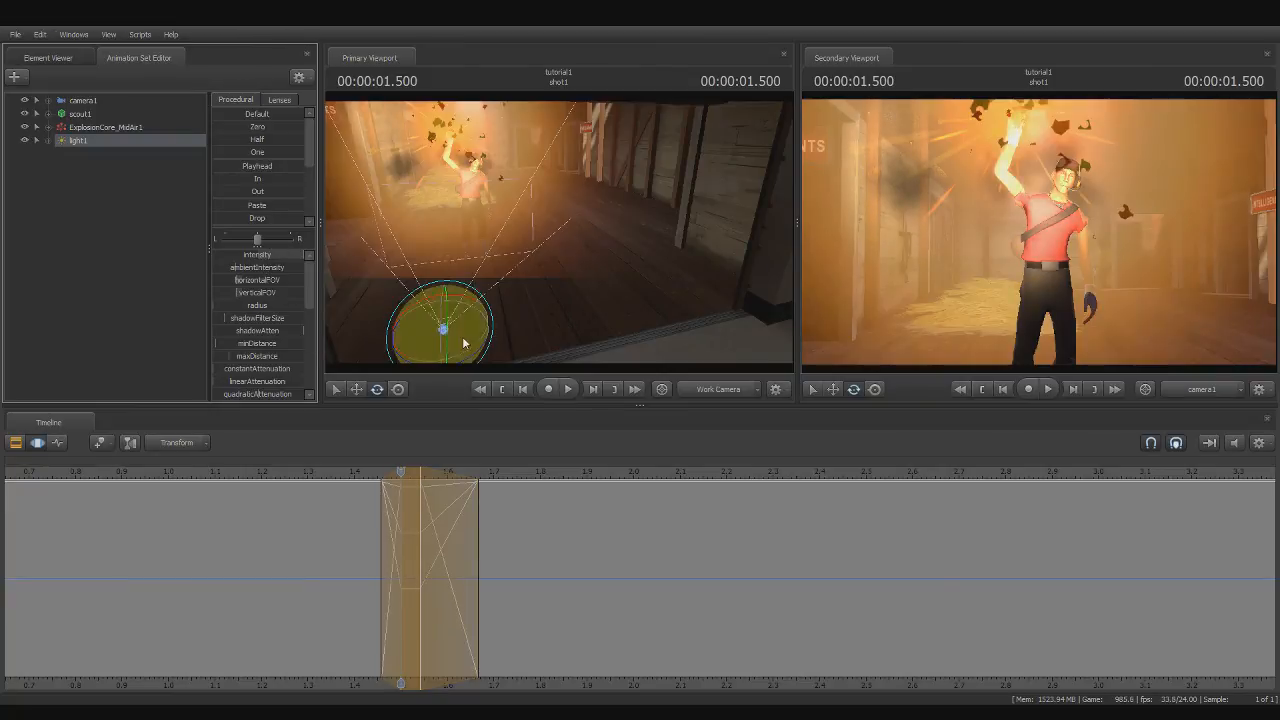
drag(443, 326, 449, 334)
Play the shot repeatedly from just before 1.4 seconds to review the light flash with the explosion, ending at 1.458 seconds
drag(400, 473, 329, 473)
key(space)
key(space)
click(615, 297)
drag(615, 300, 573, 397)
key(w)
drag(594, 471, 343, 472)
key(space)
key(space)
drag(651, 471, 381, 471)
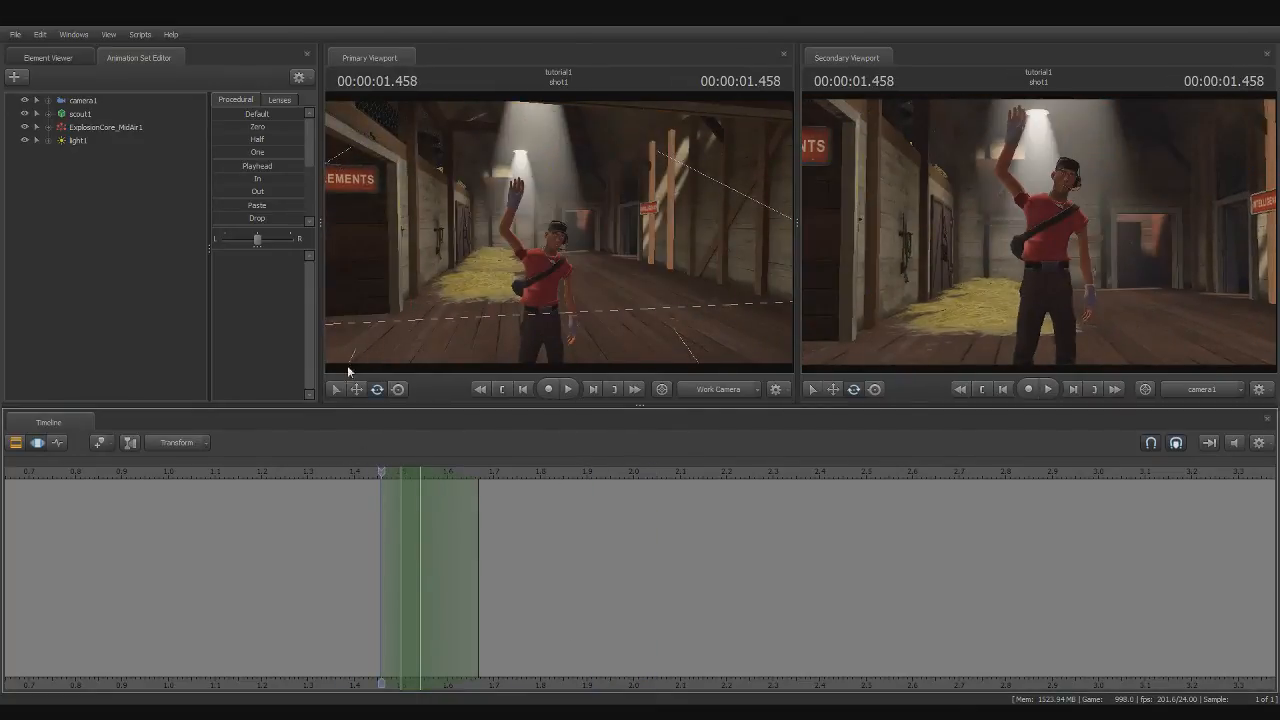
Set a time selection fading in from about 1.37 to 1.58 seconds and continuing indefinitely, with the playhead at 1.5 seconds
key(a)
drag(676, 268, 765, 278)
key(w)
drag(640, 297, 582, 275)
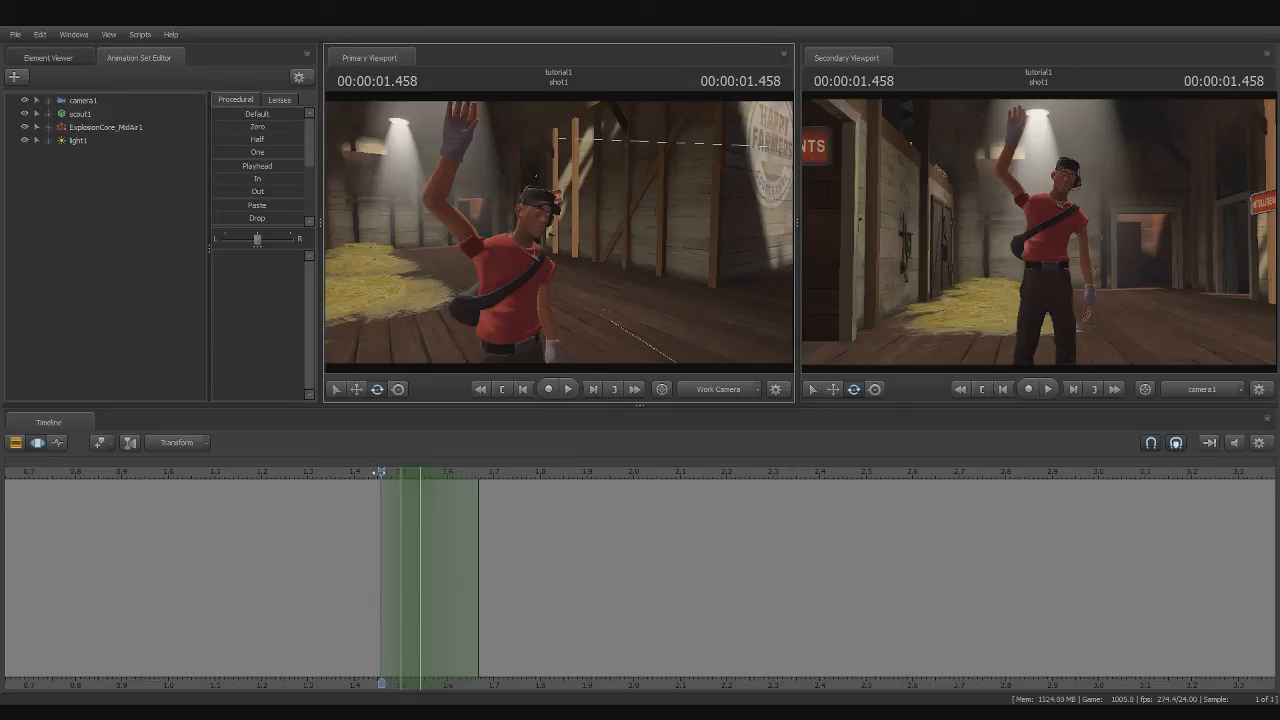
drag(605, 218, 535, 216)
key(w)
key(d)
drag(666, 233, 640, 231)
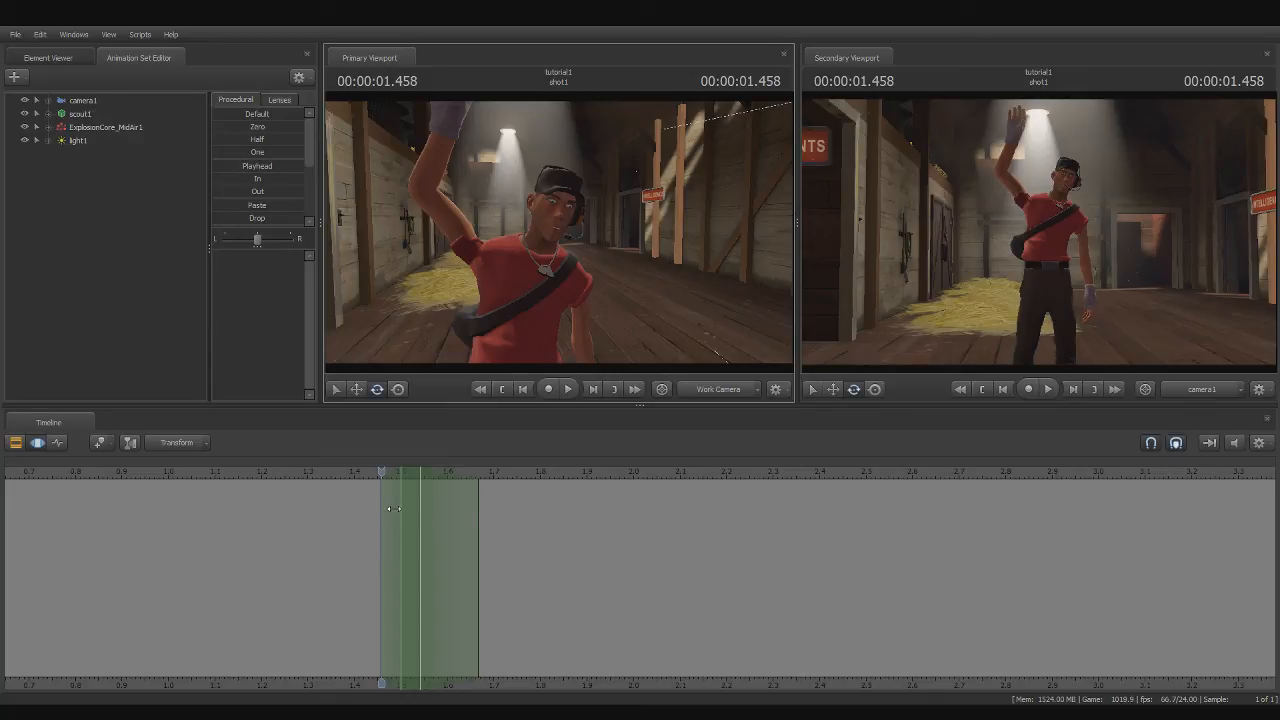
drag(420, 490, 1274, 508)
drag(390, 474, 437, 498)
Expand scout1's control groups and select its Face controls, with the work camera framing the scout's face
click(49, 114)
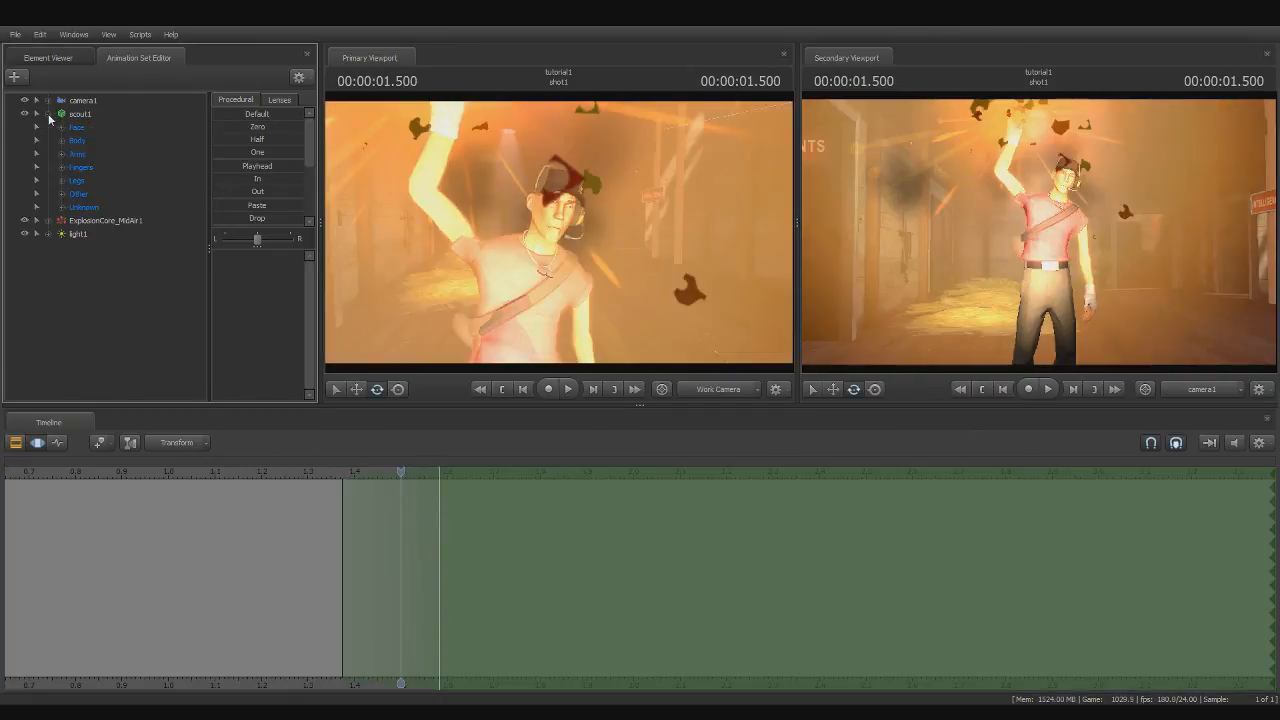
click(75, 128)
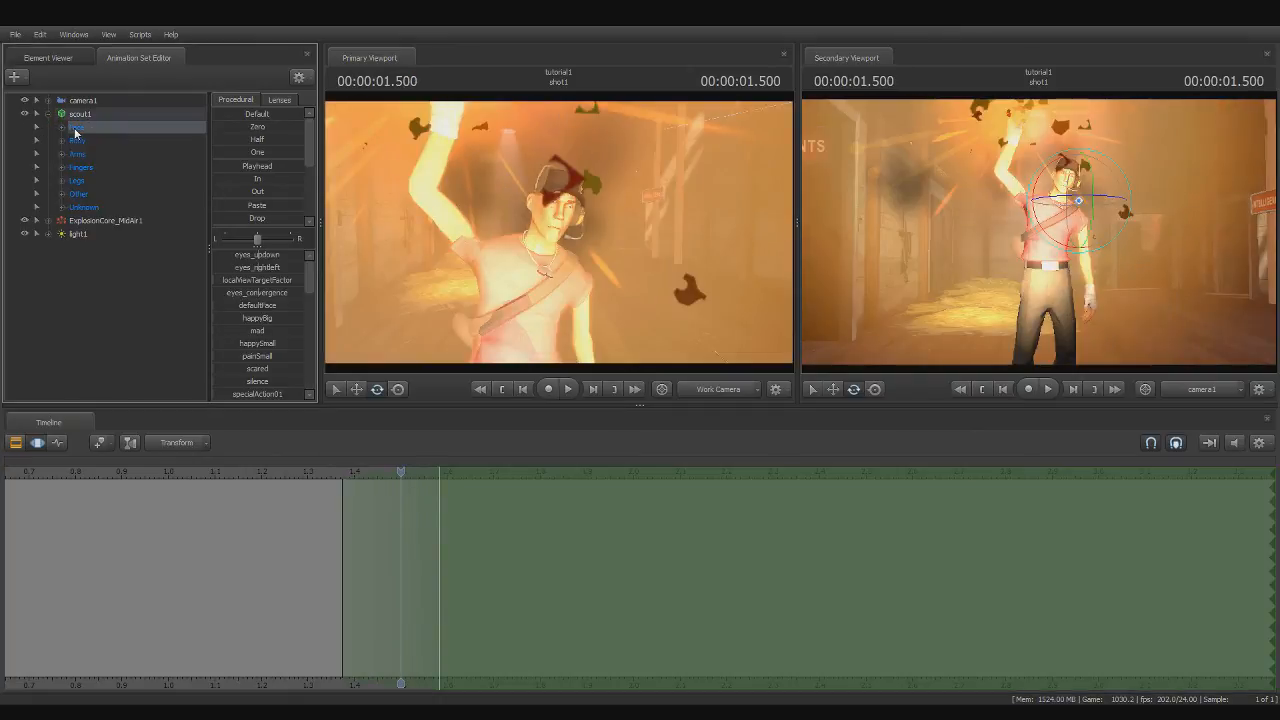
click(414, 74)
drag(559, 232, 549, 225)
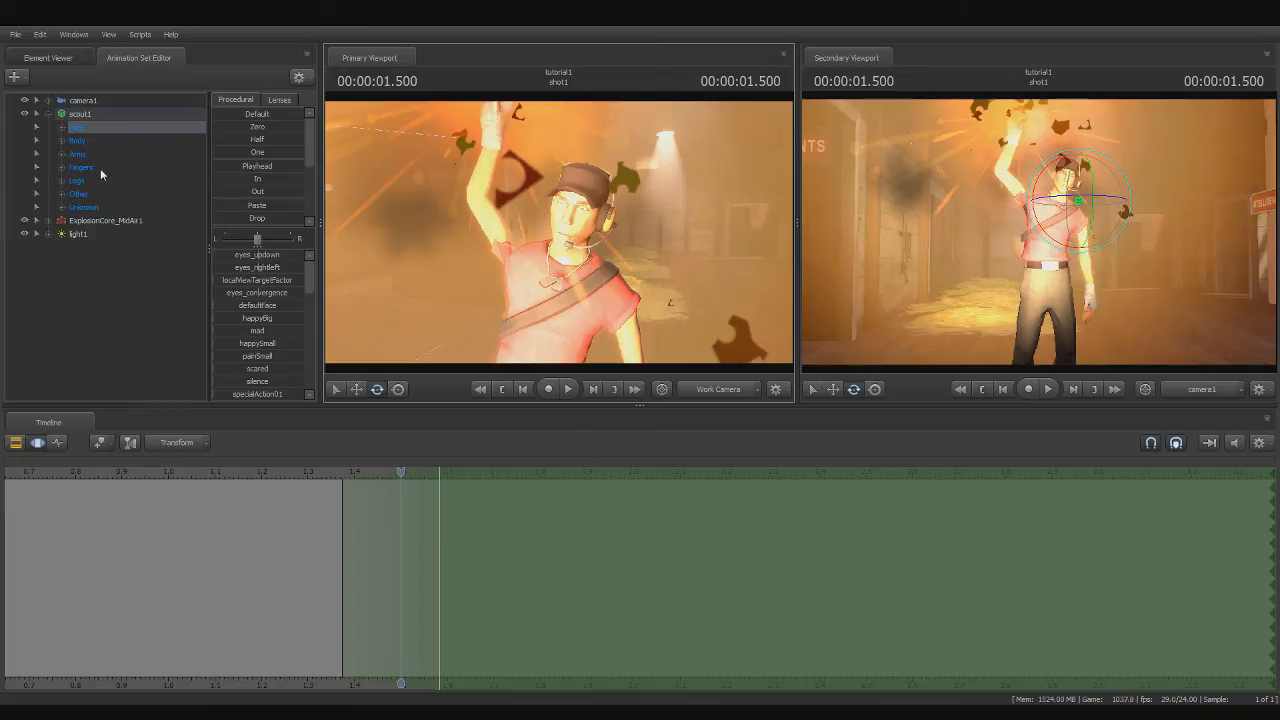
click(100, 208)
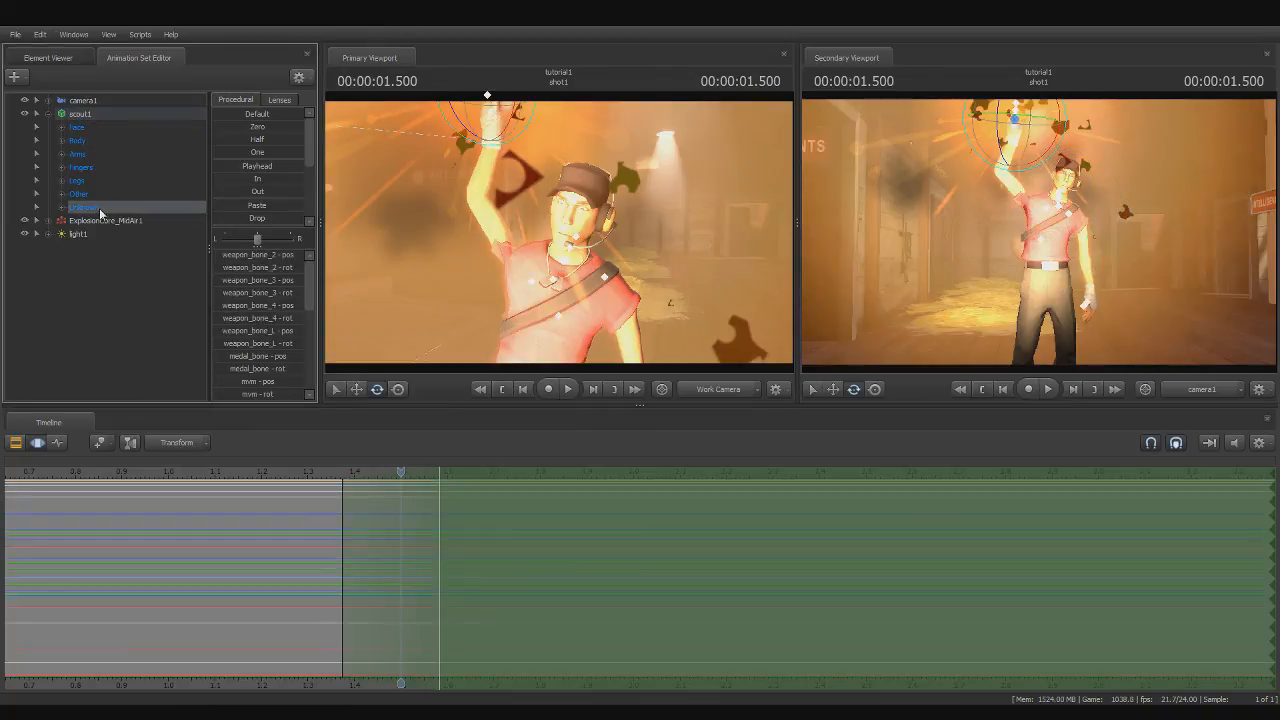
click(78, 128)
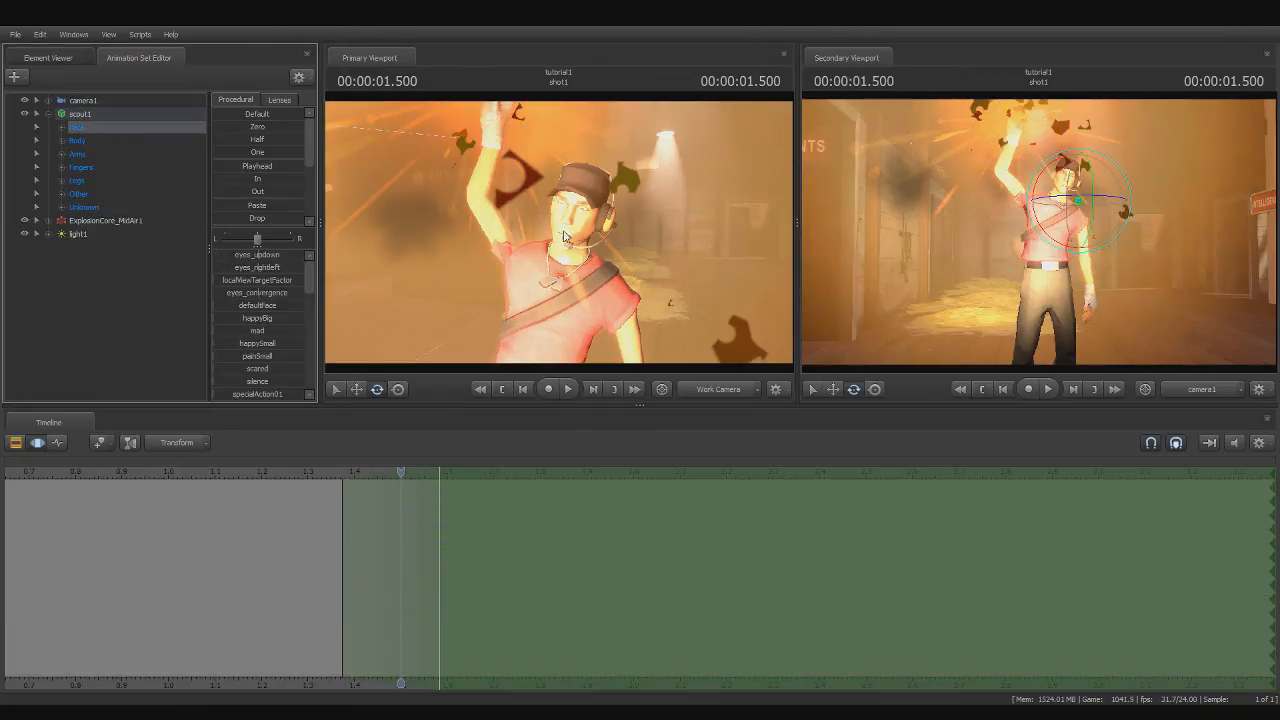
Find the phoneme controls among the scout's face sliders and raise OO and AW to open the mouth
scroll(310, 287, down, 5)
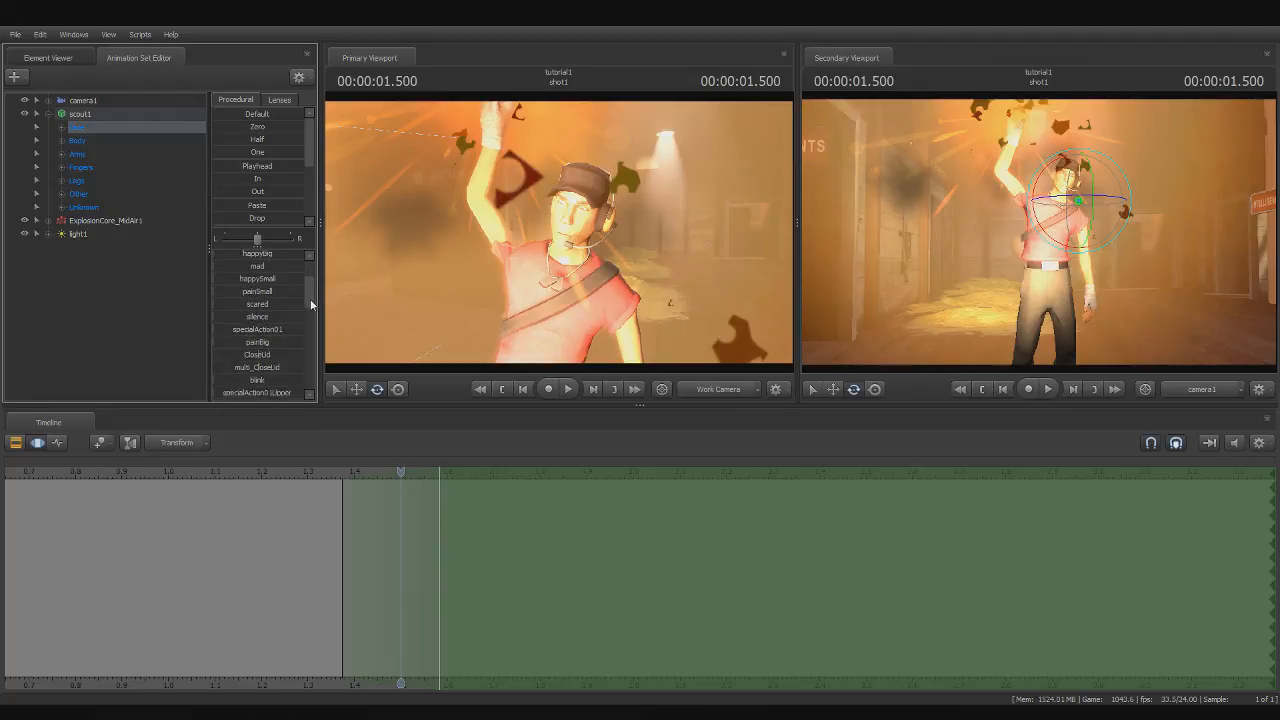
scroll(312, 307, down, 8)
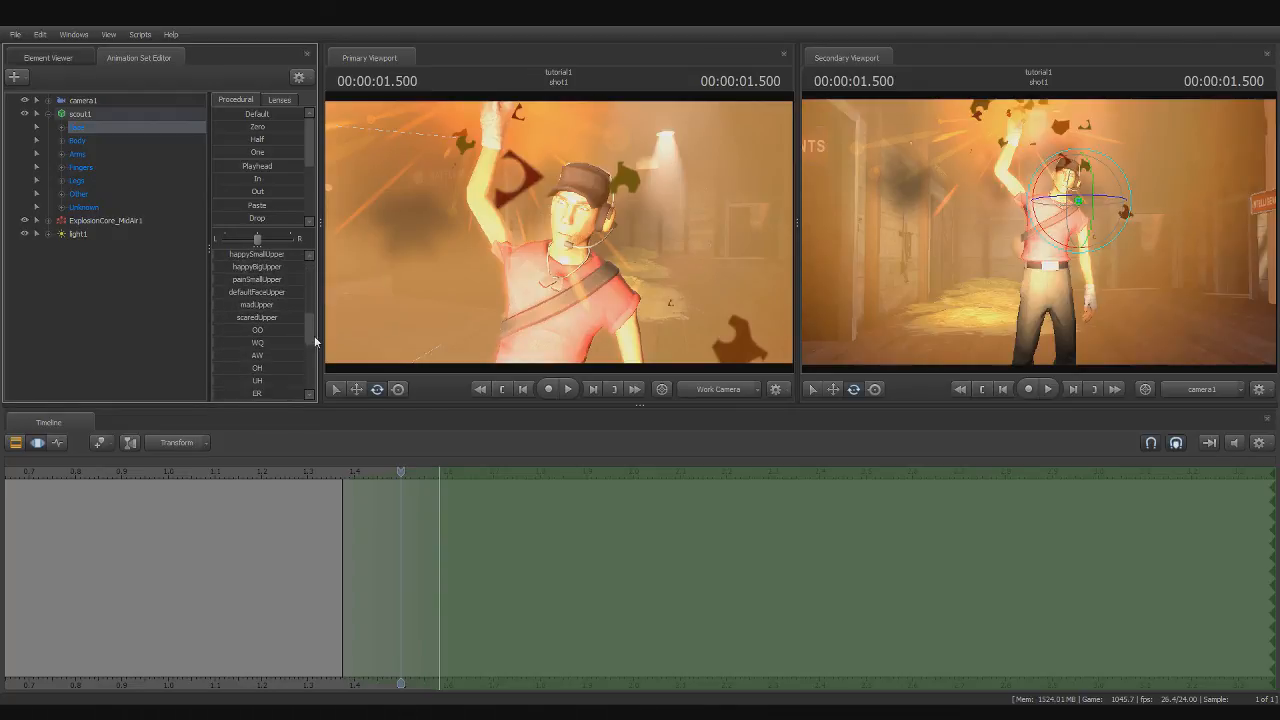
scroll(314, 339, up, 2)
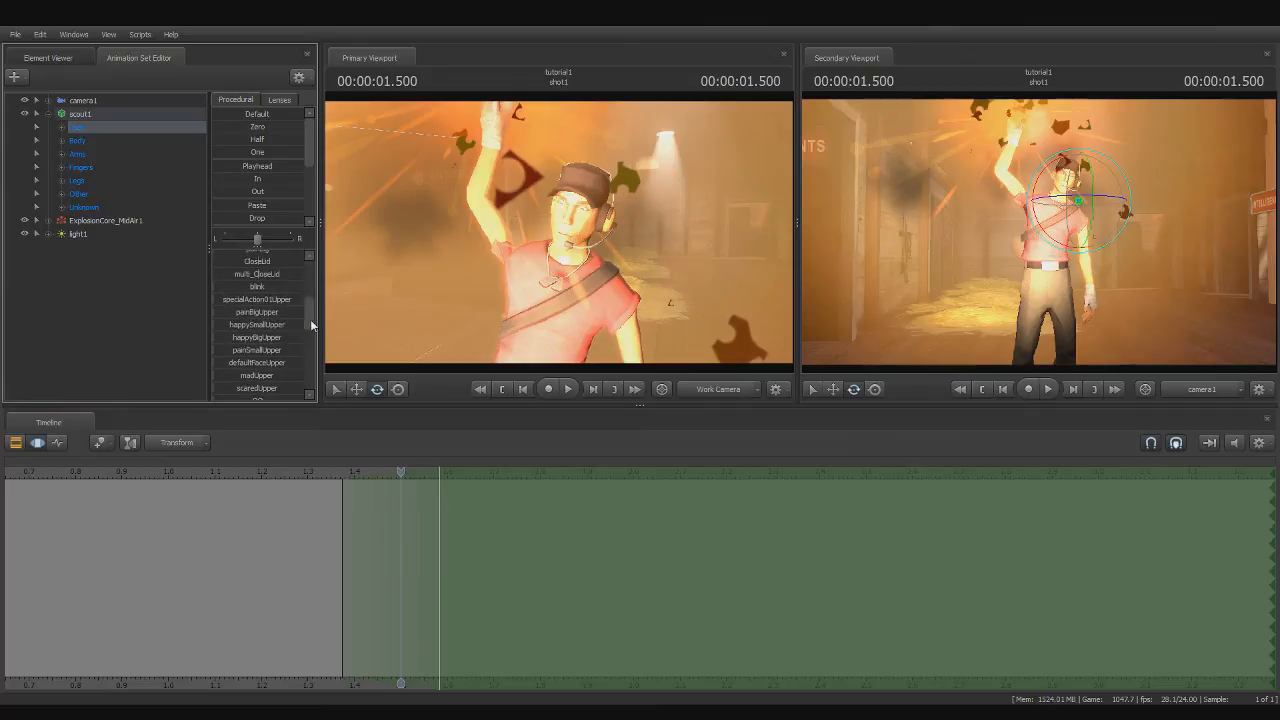
scroll(316, 338, up, 5)
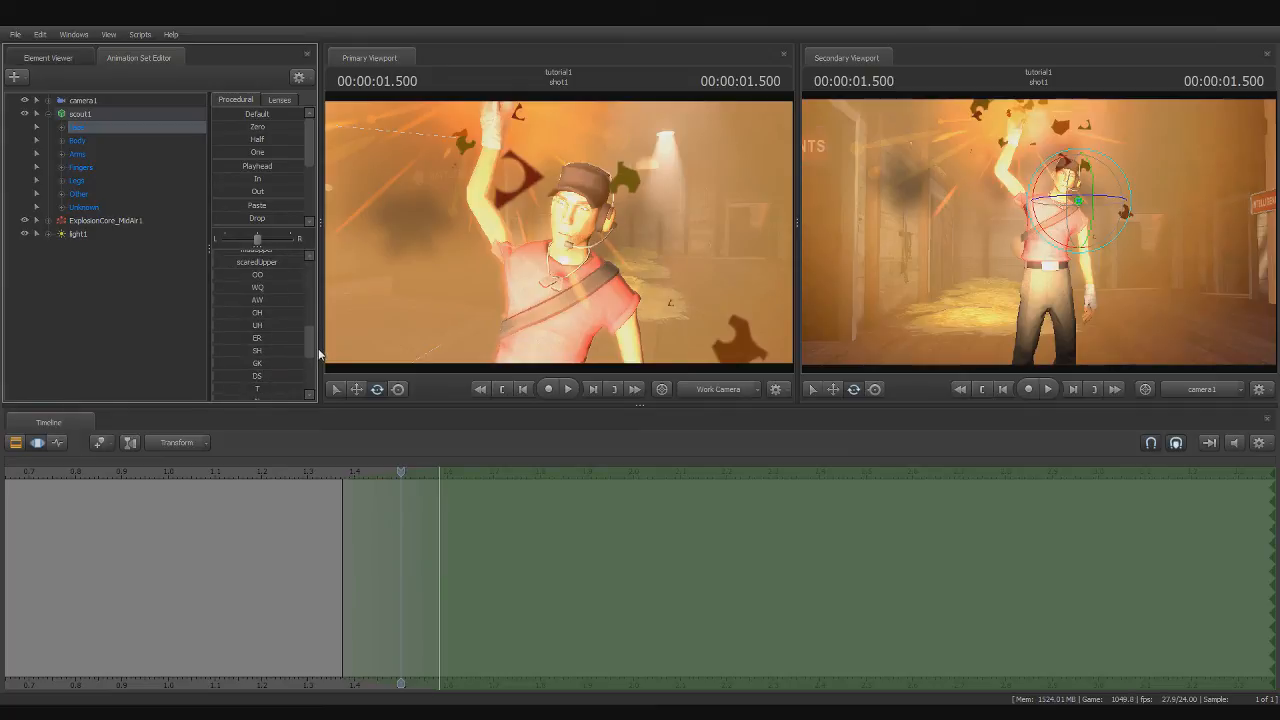
scroll(316, 318, down, 5)
click(238, 346)
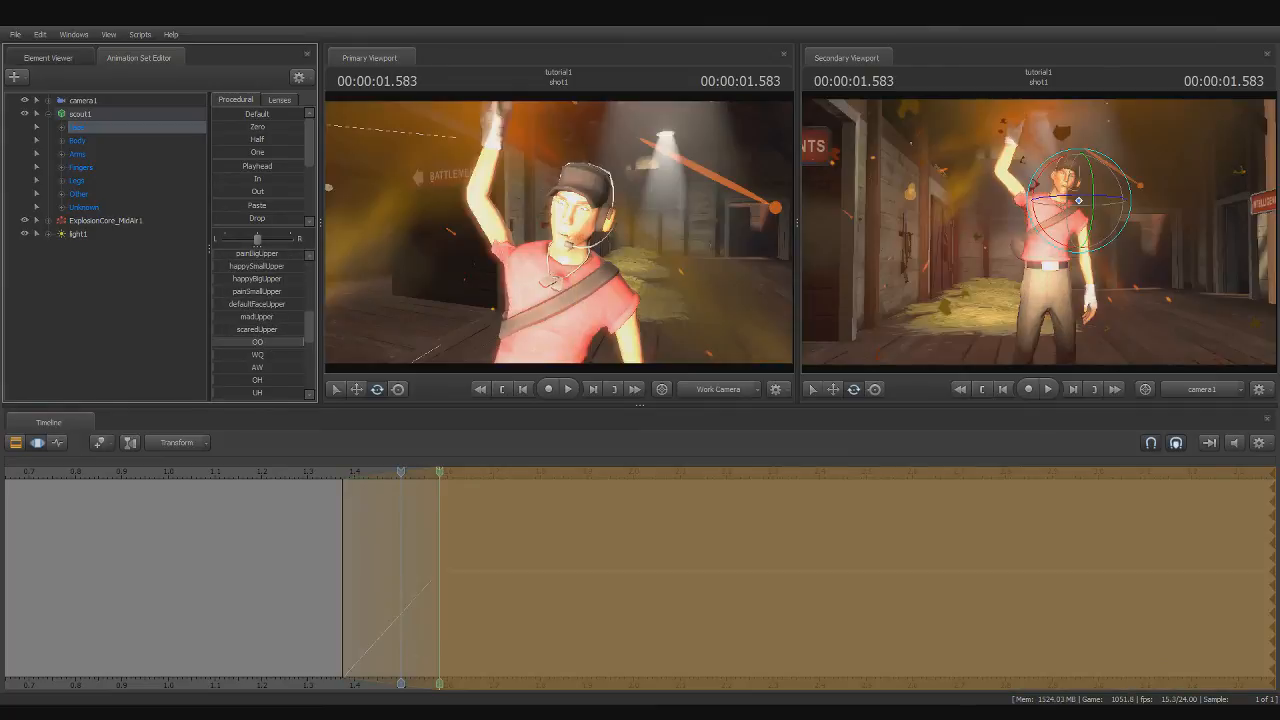
drag(235, 369, 308, 369)
Move the playhead to 1.583 seconds and raise the WQ and OH face controls for a wider scream
drag(450, 290, 500, 298)
key(w)
drag(404, 482, 437, 477)
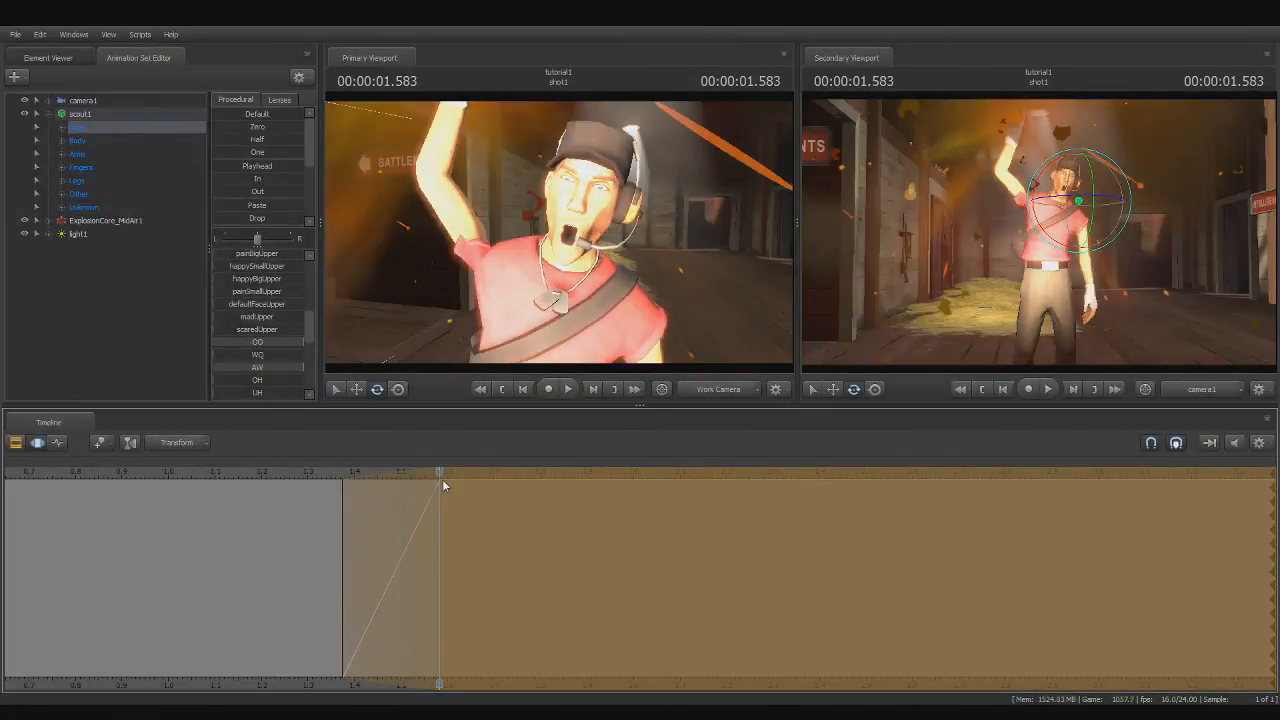
drag(232, 358, 345, 410)
drag(268, 384, 306, 384)
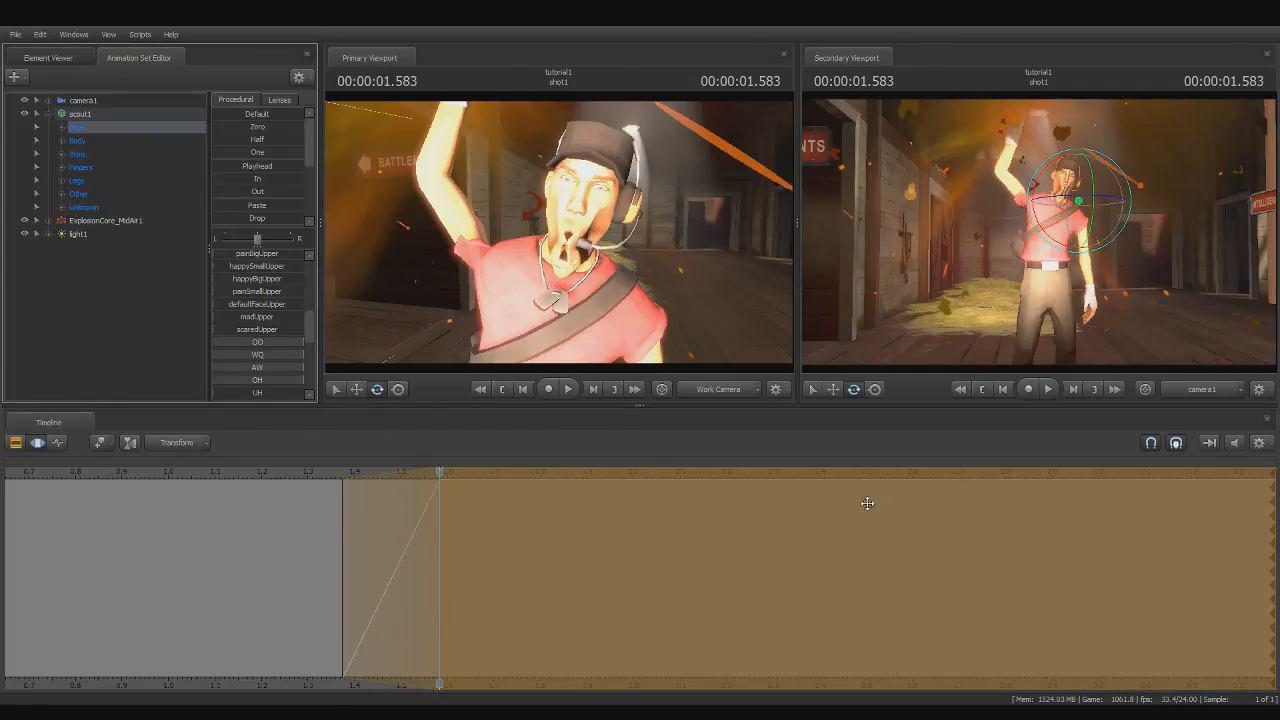
End the time selection with a fade-out from about 1.7 to 2.7 seconds and raise the scout's painBig face control fully
drag(1277, 575, 962, 598)
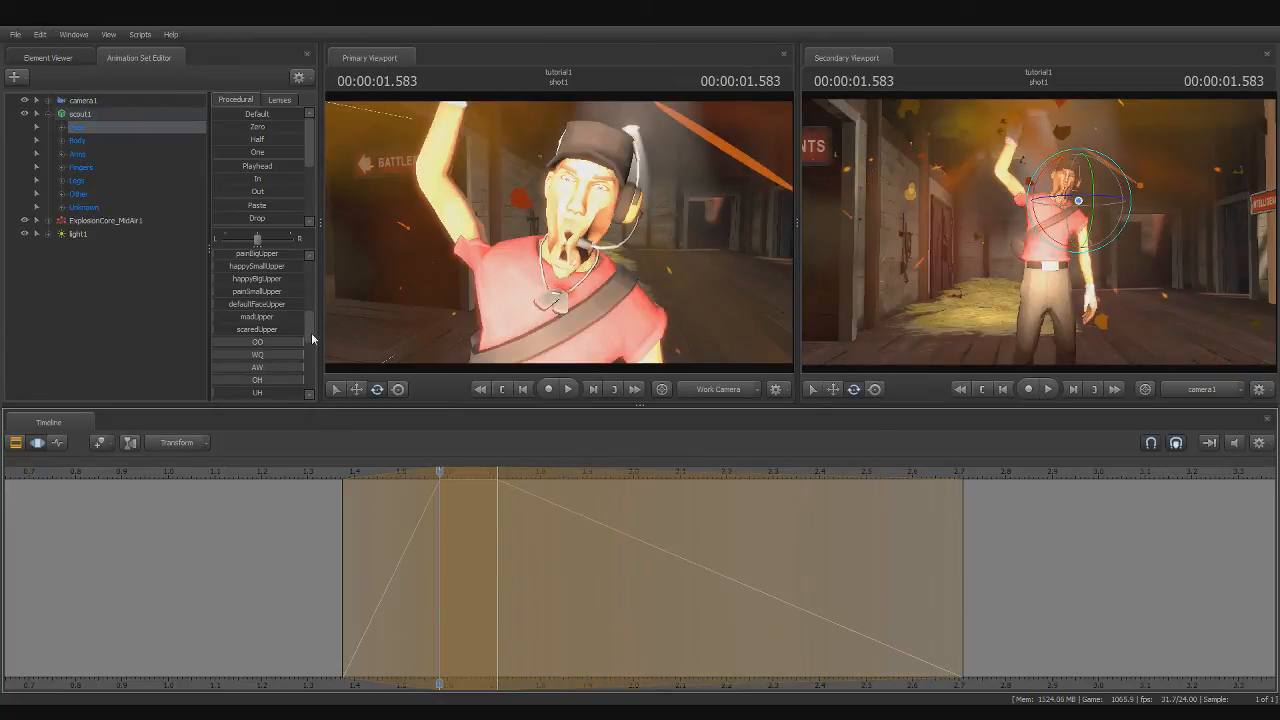
scroll(291, 340, down, 1)
scroll(262, 350, up, 3)
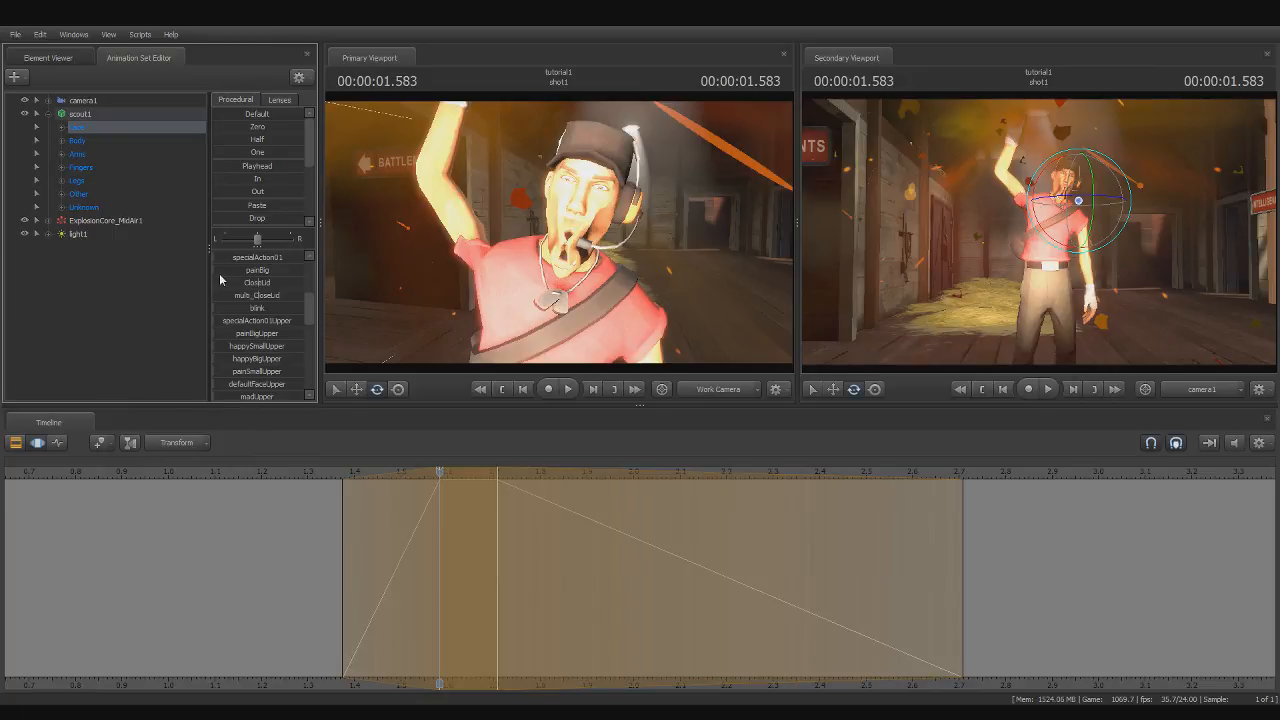
drag(226, 270, 304, 268)
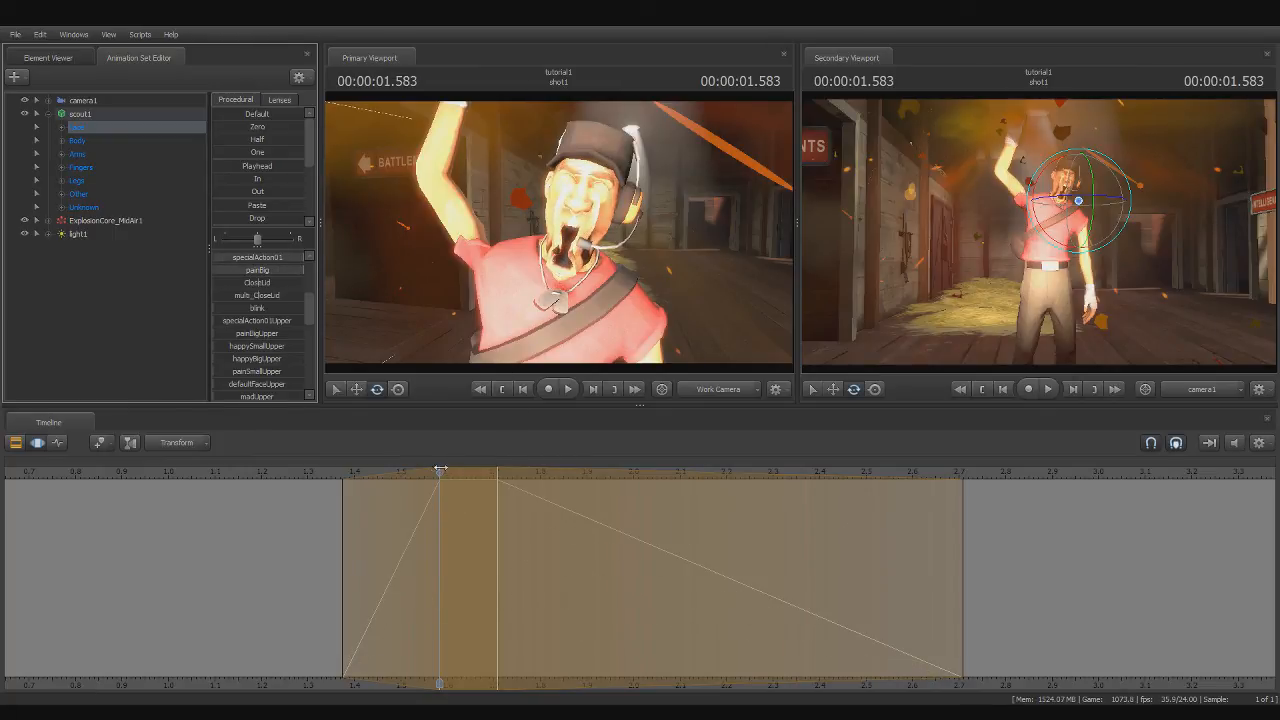
Preview the scream, then extend the time selection's hold to about 1.87 seconds and its fade-out to about 3.08 seconds
key(space)
key(space)
drag(966, 516, 1137, 528)
drag(1021, 472, 691, 472)
drag(495, 535, 575, 535)
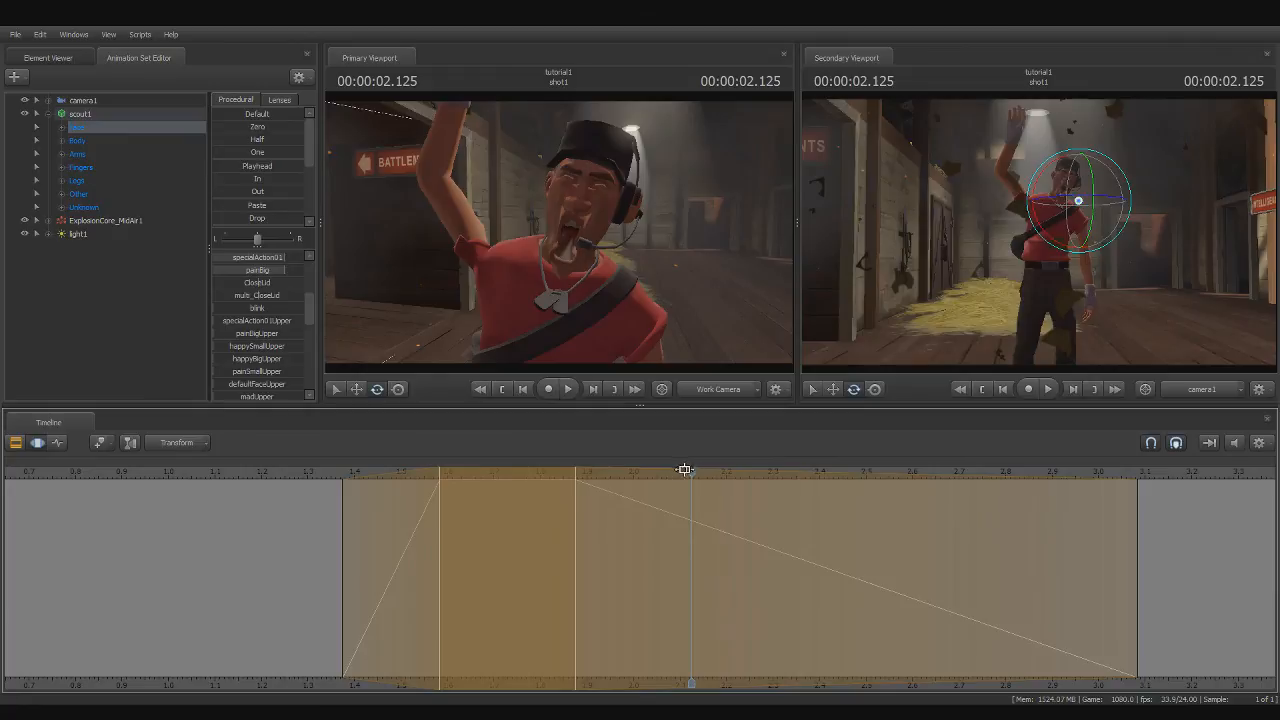
Play back the scout's face animation across the time selection and pull the work camera slightly away from his face
click(388, 478)
key(space)
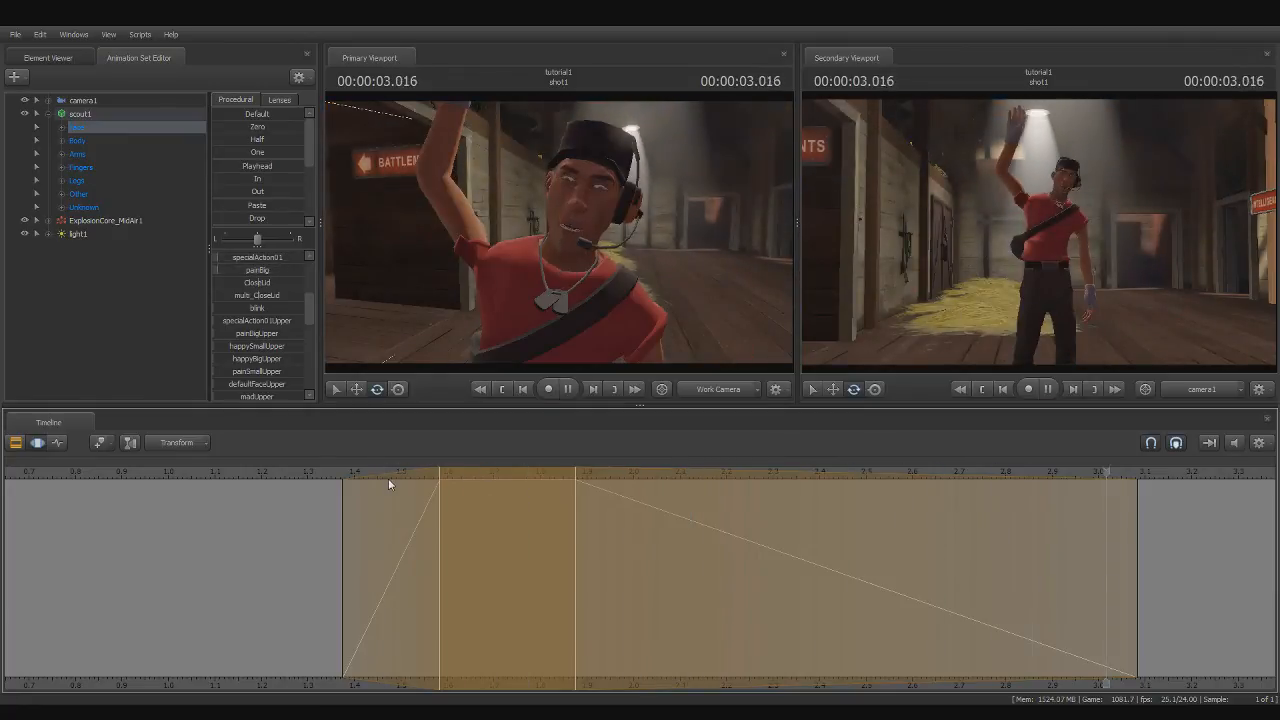
click(711, 326)
drag(1100, 472, 157, 473)
key(space)
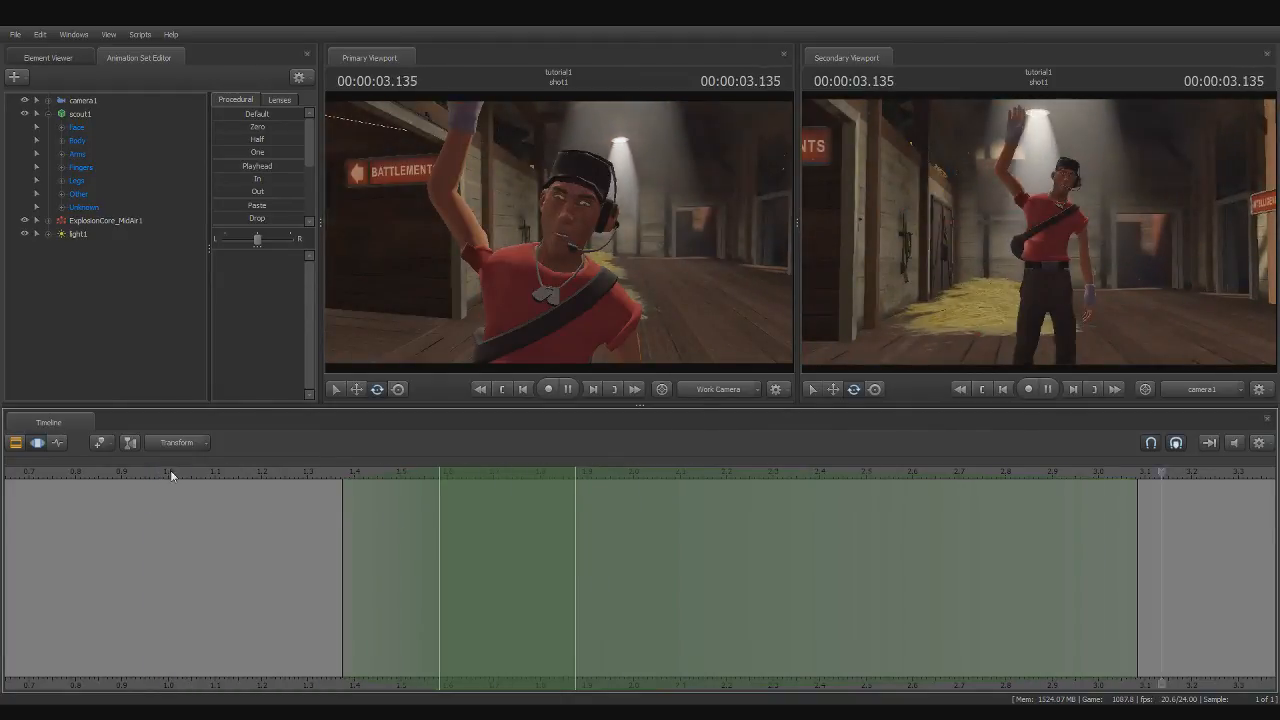
Move the playhead to 1.291 seconds and reframe the work camera to show the scout's upper body and raised hand
scroll(1039, 657, down, 2)
middle_drag(1187, 684, 853, 685)
drag(893, 471, 257, 469)
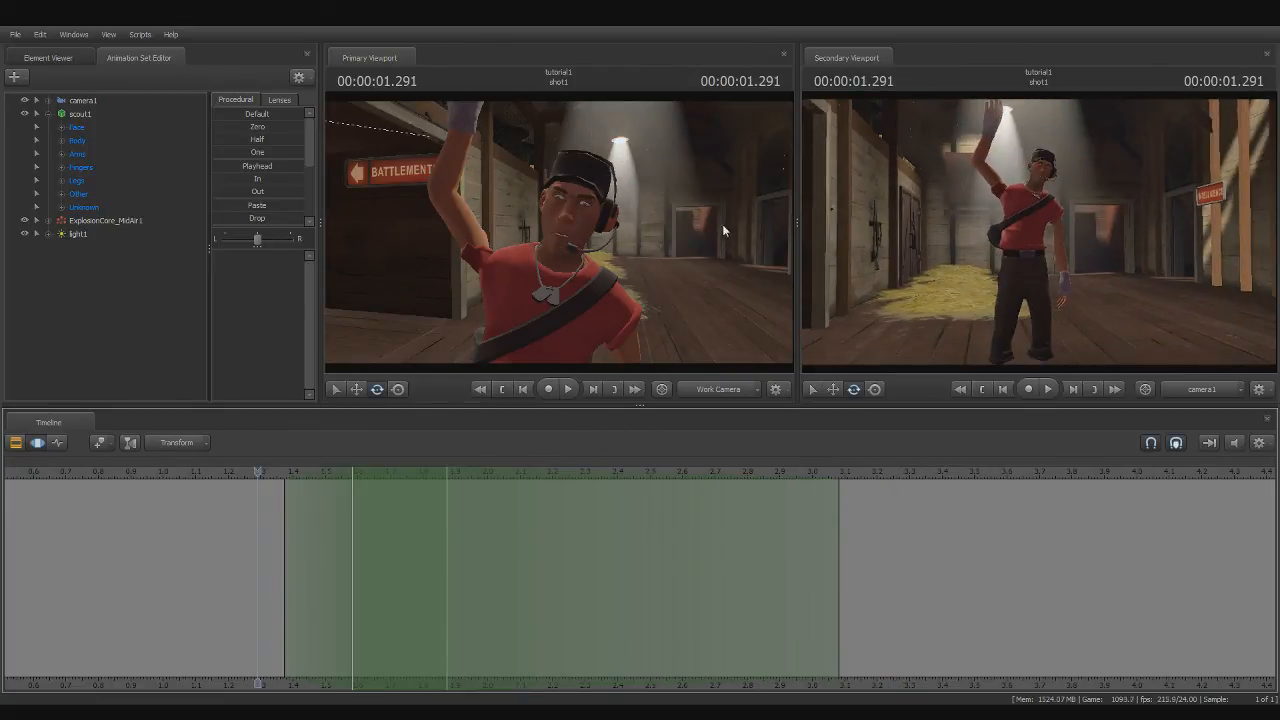
drag(708, 214, 558, 231)
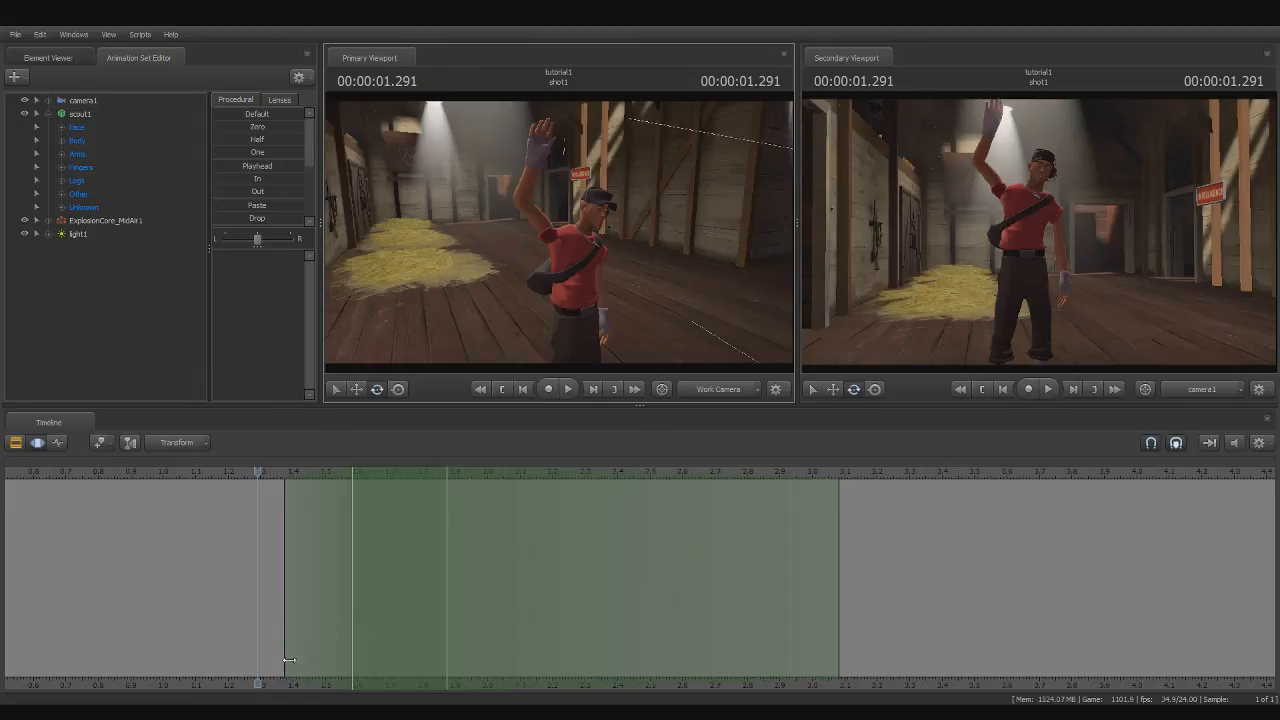
scroll(276, 657, down, 1)
middle_drag(230, 686, 378, 677)
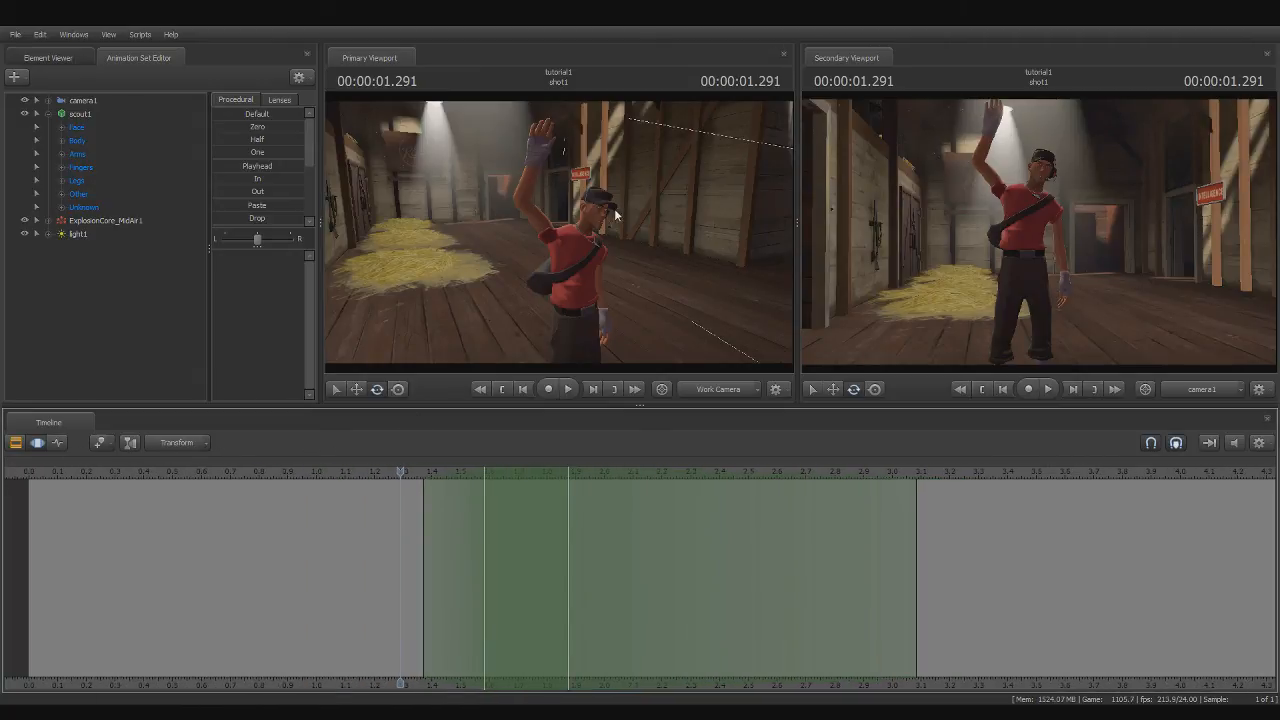
drag(640, 228, 557, 230)
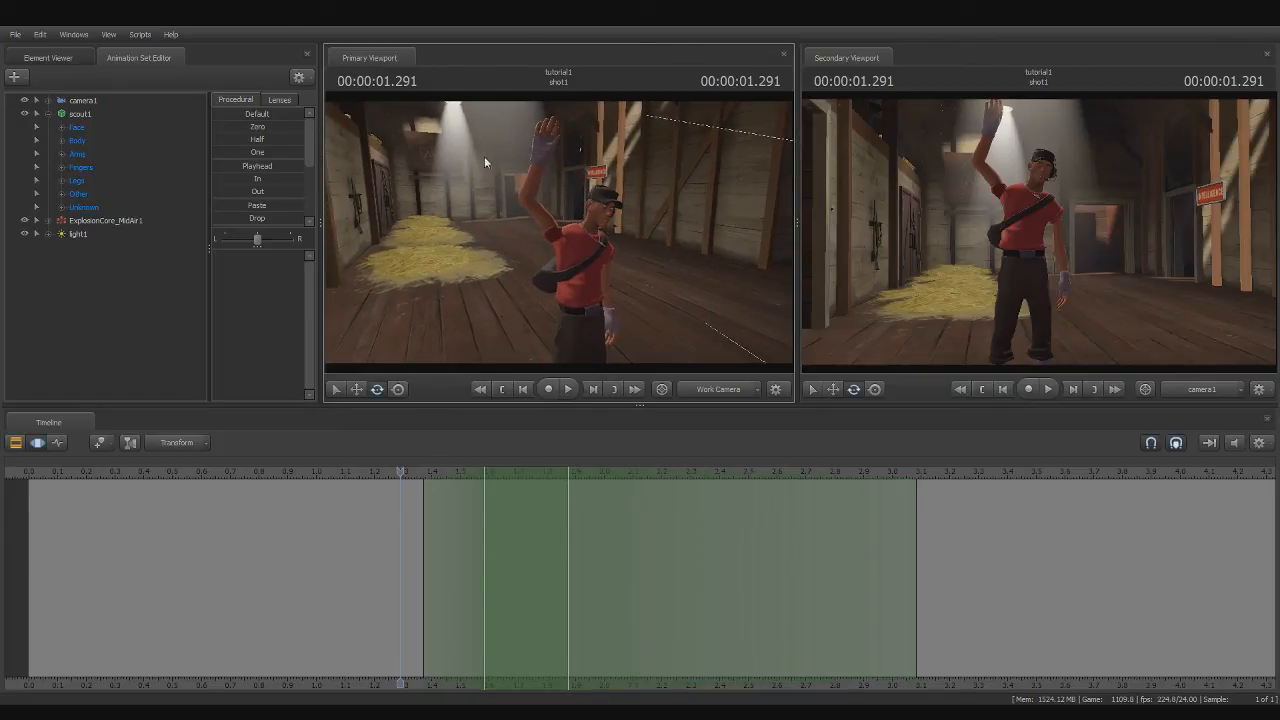